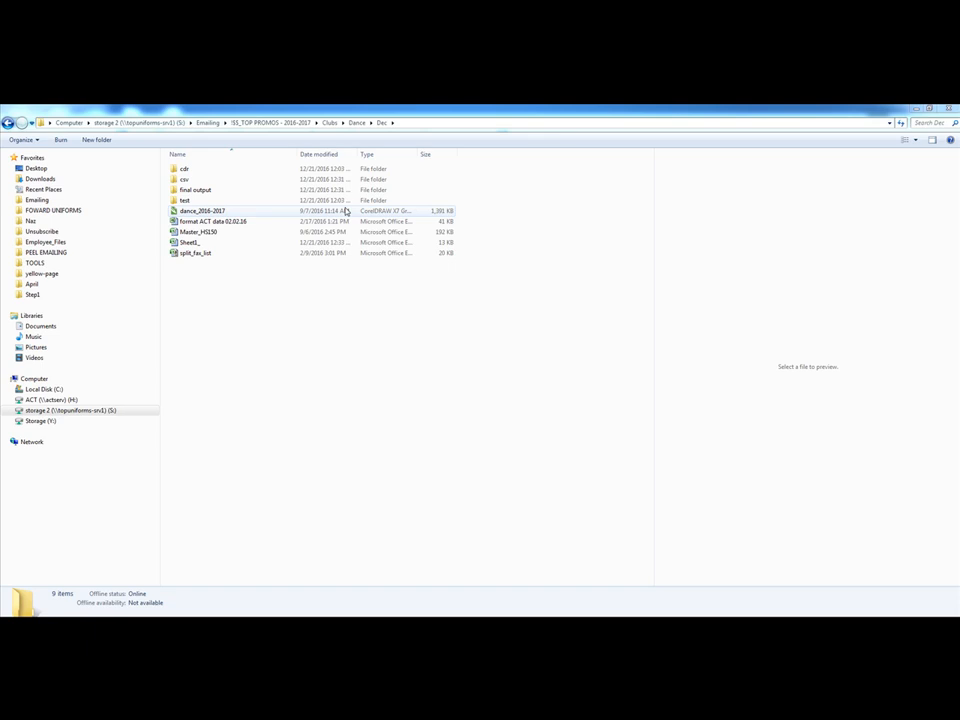
# Open the Sheet1_ contact workbook and the format ACT data 02.02.16 workbook from the Dec folder
pyautogui.doubleClick(218, 245)
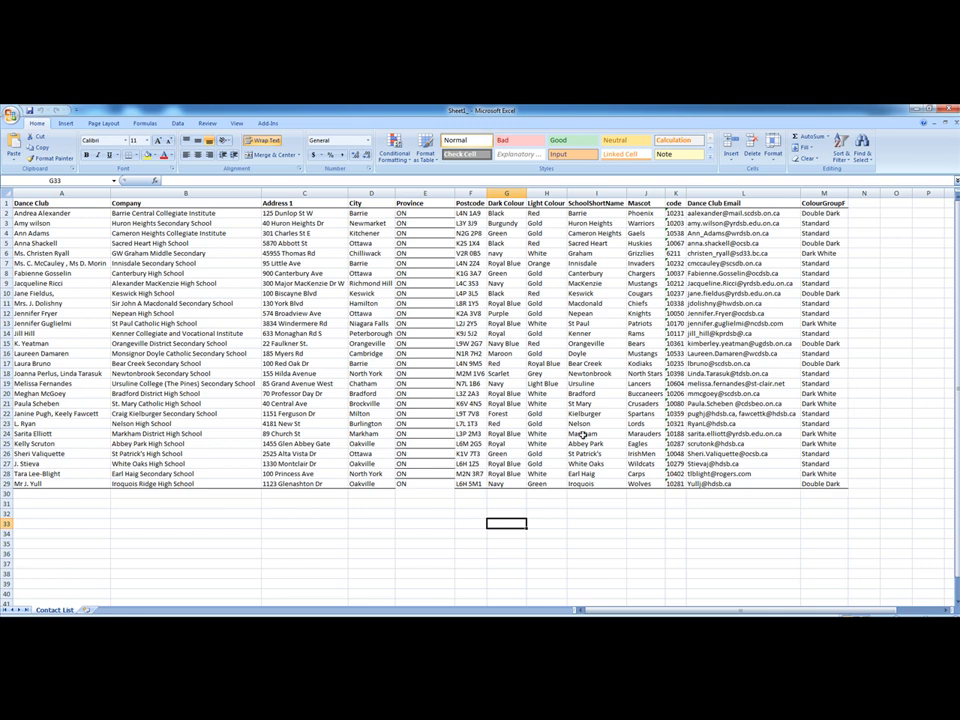
pyautogui.click(226, 283)
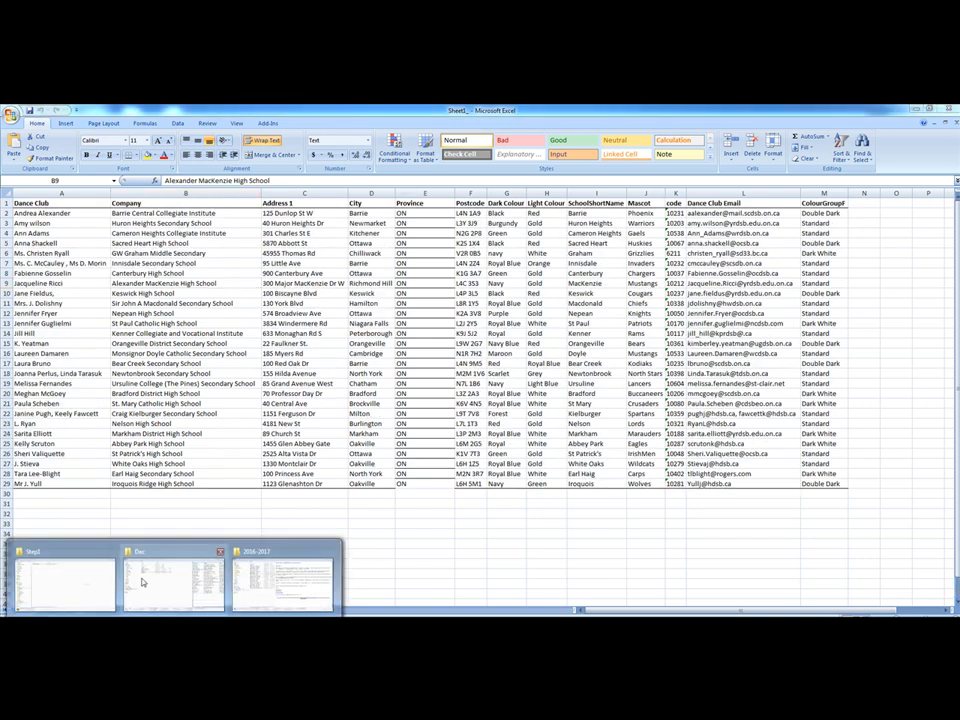
pyautogui.click(167, 580)
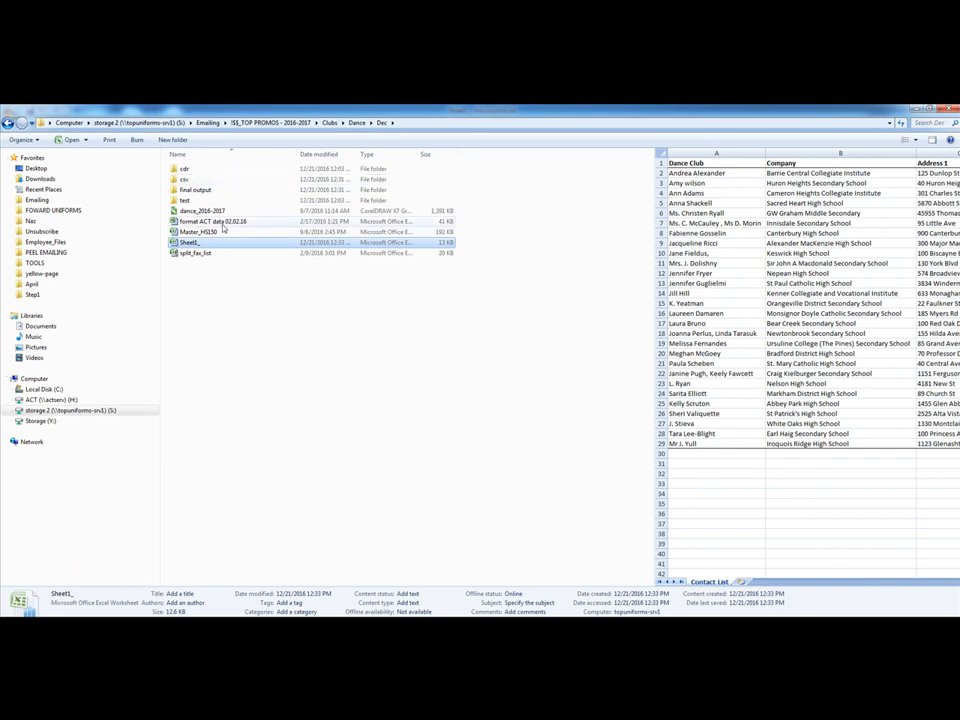
pyautogui.doubleClick(257, 222)
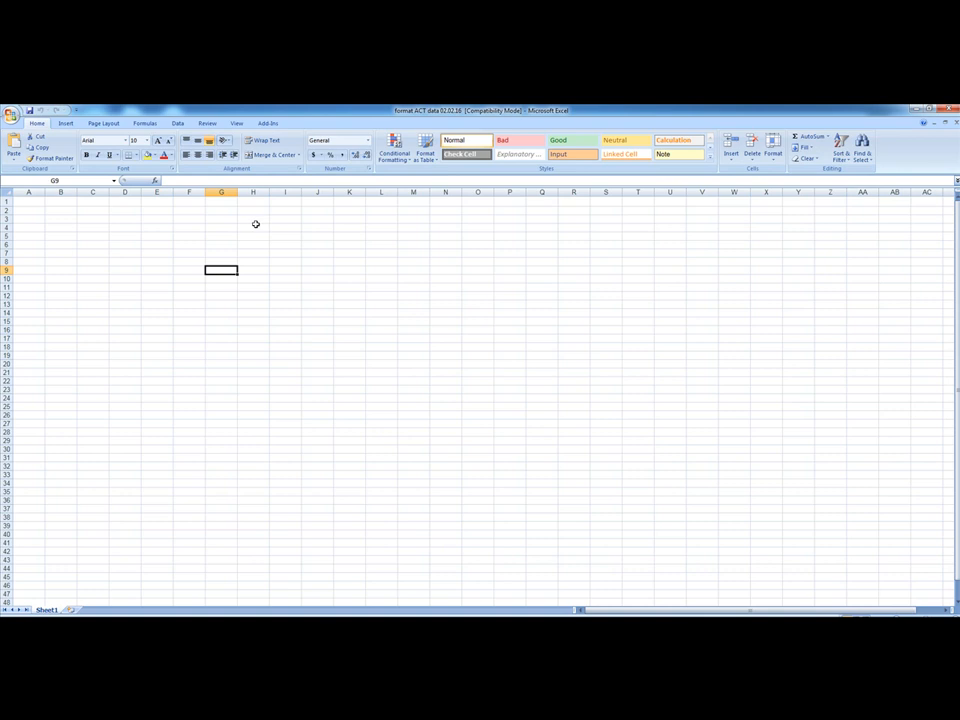
# Copy the entire contact list sheet from Sheet1_ and paste it at cell A1 of the format ACT data 02.02.16 workbook
pyautogui.click(355, 626)
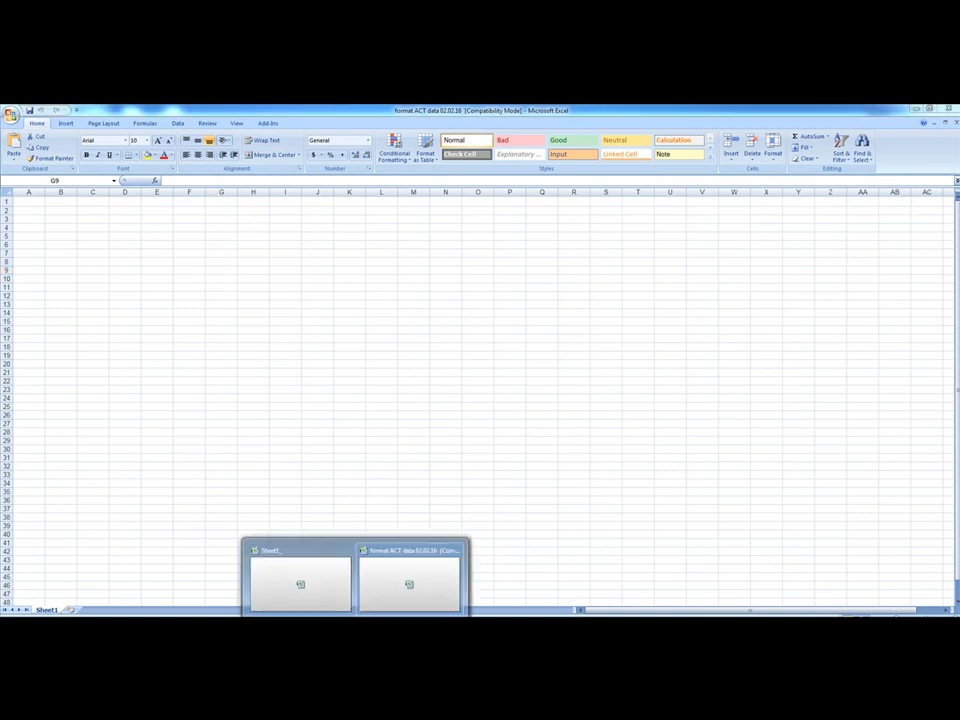
pyautogui.click(295, 597)
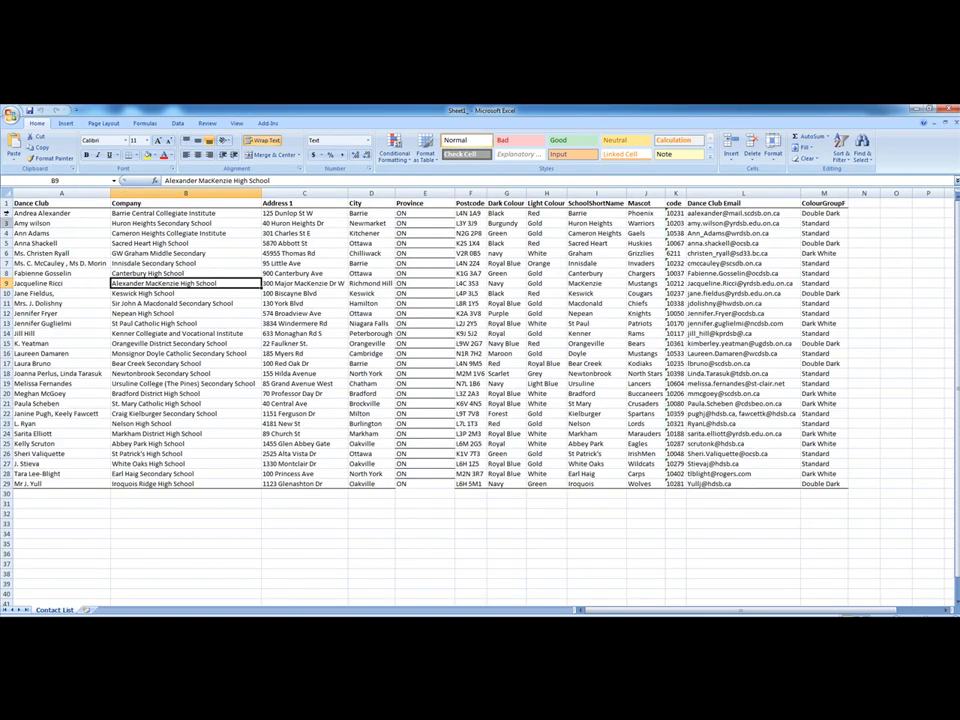
pyautogui.hotkey('ctrl', 'c')
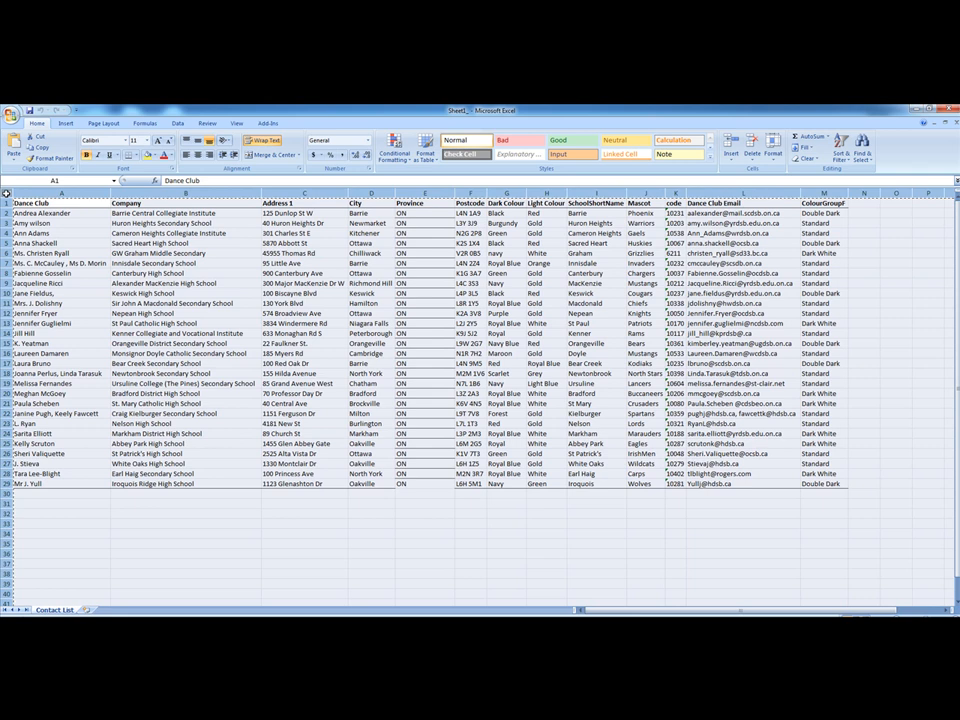
pyautogui.click(355, 626)
pyautogui.click(429, 568)
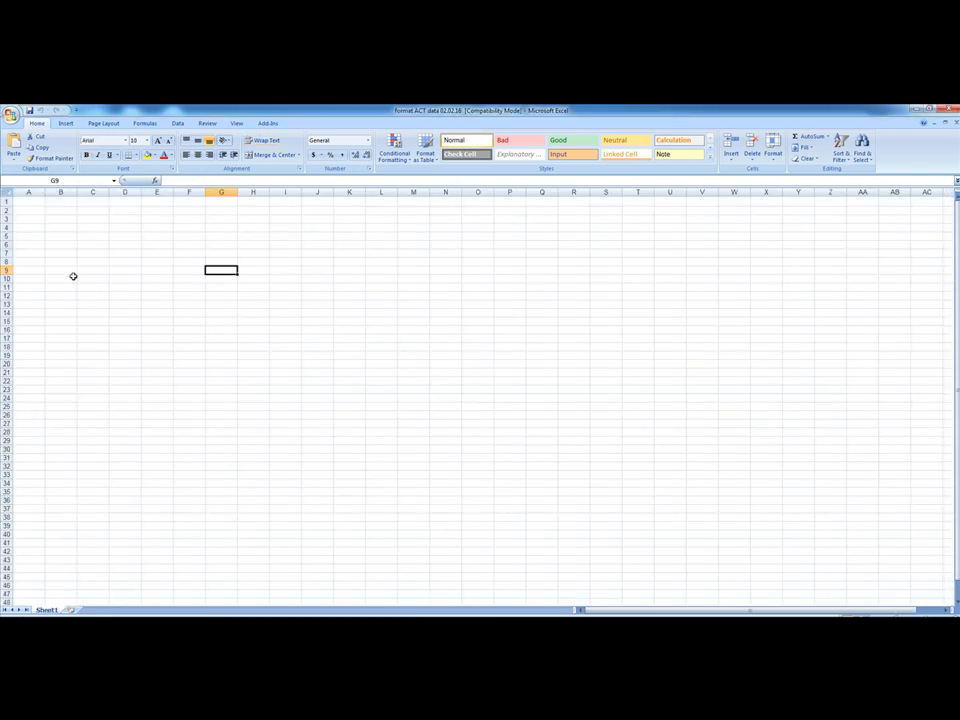
pyautogui.click(32, 199)
pyautogui.hotkey('ctrl', 'v')
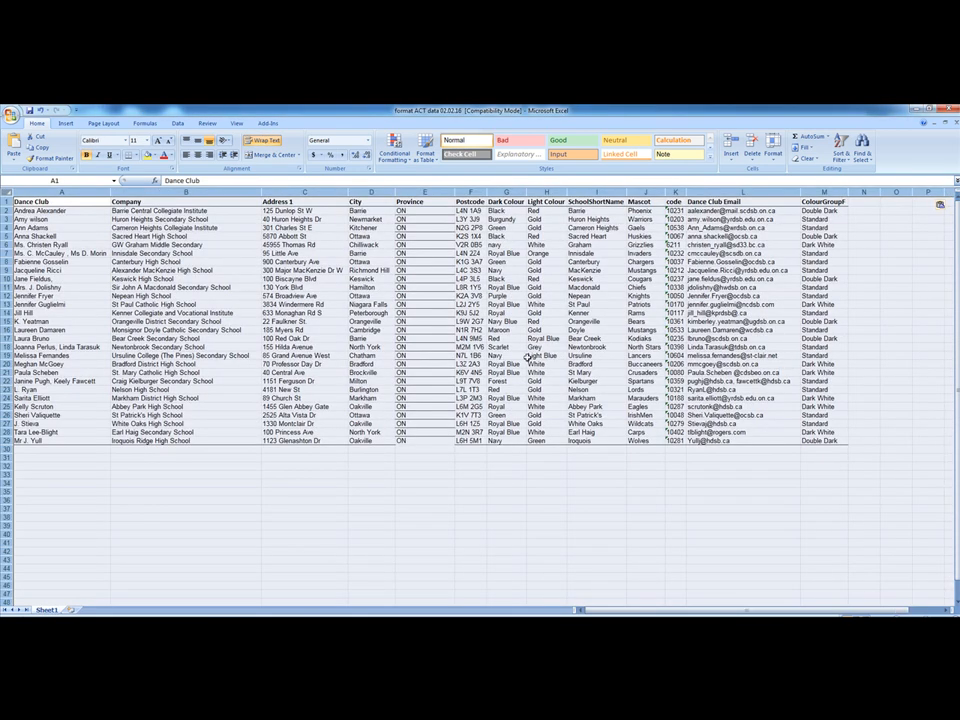
pyautogui.click(828, 466)
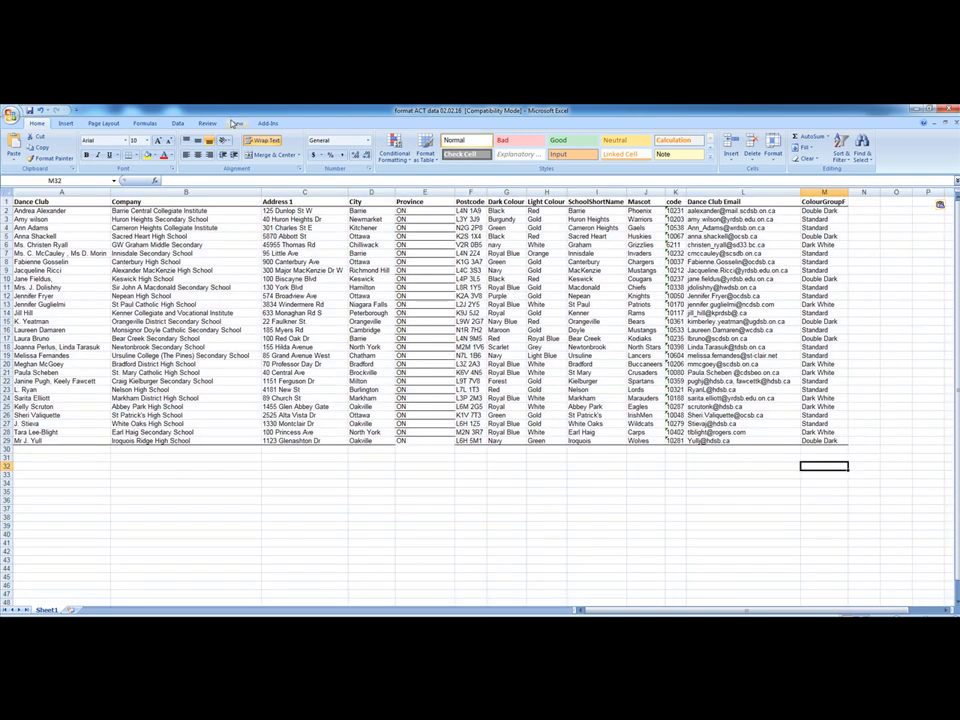
# Run the macro Macro1 on the pasted contact data
pyautogui.click(236, 123)
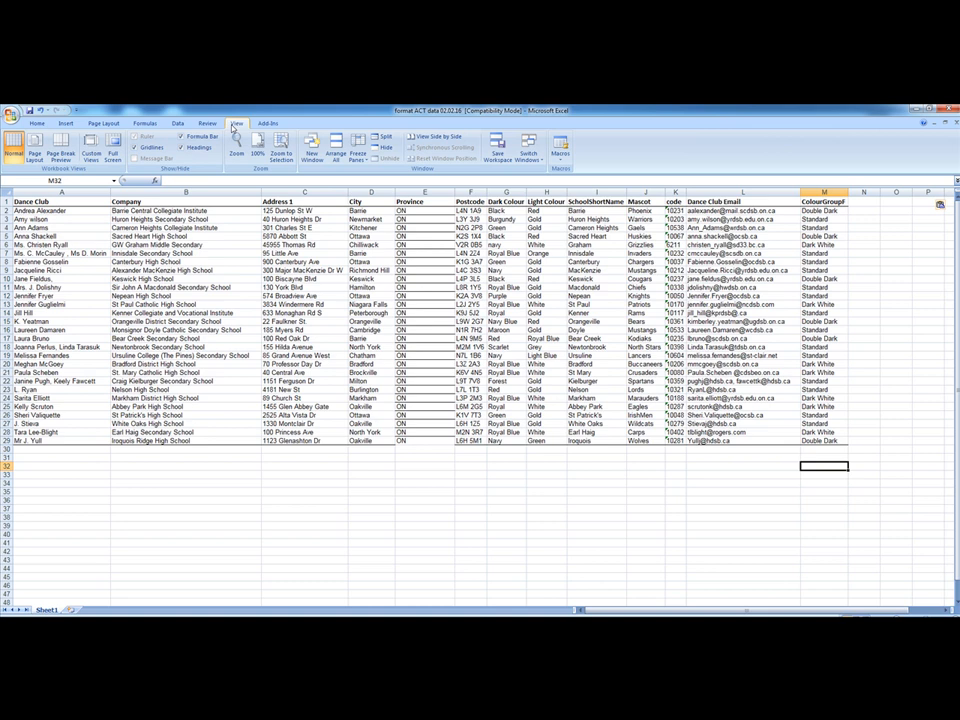
pyautogui.click(561, 160)
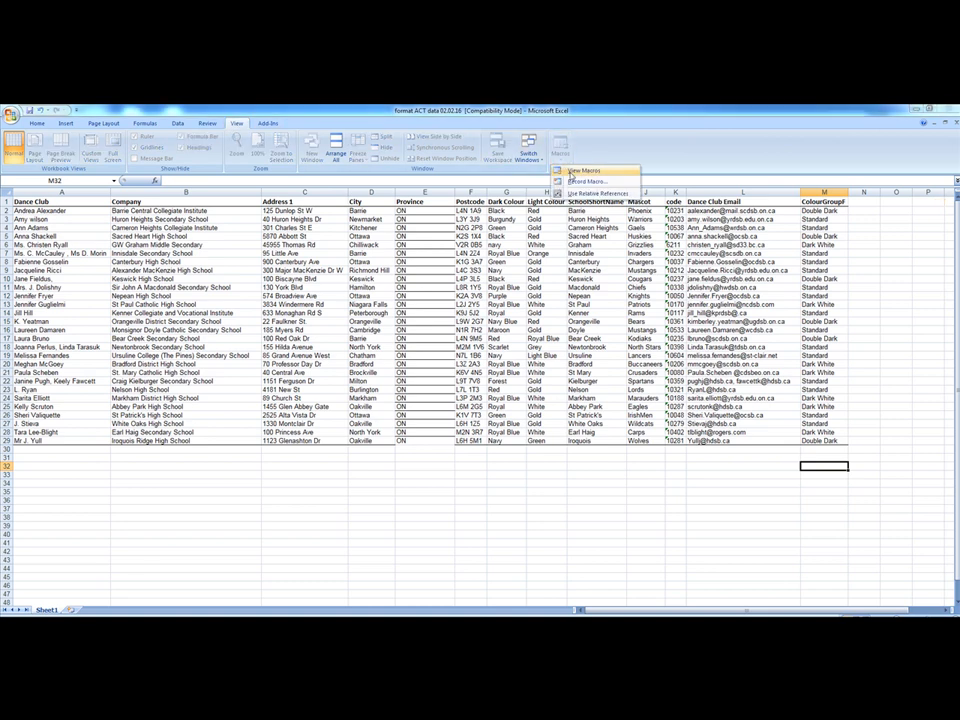
pyautogui.click(582, 171)
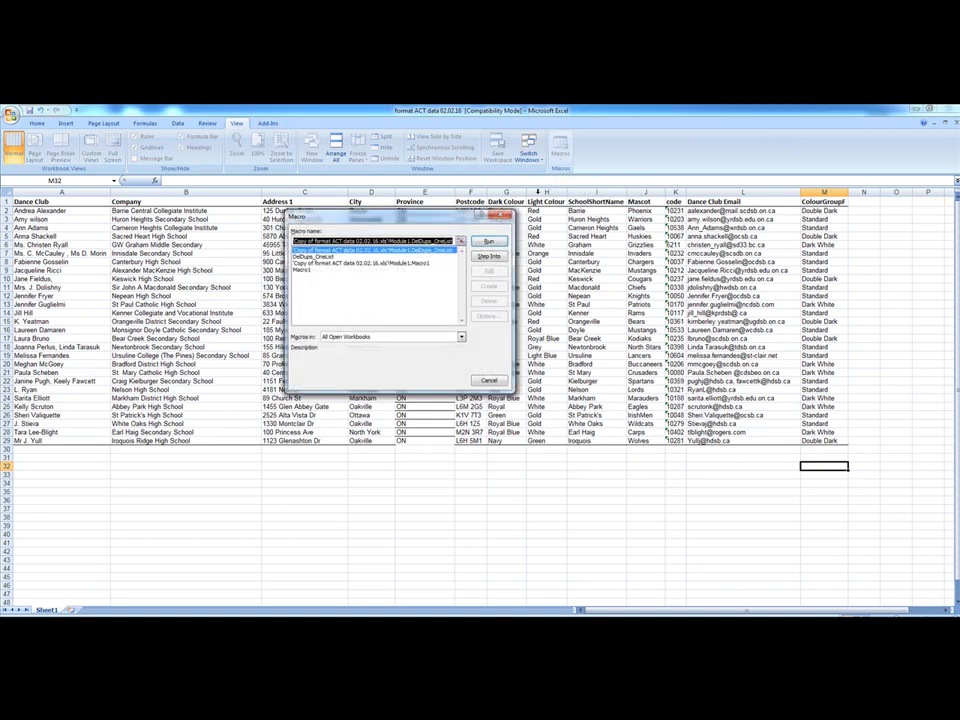
pyautogui.click(300, 271)
pyautogui.click(489, 243)
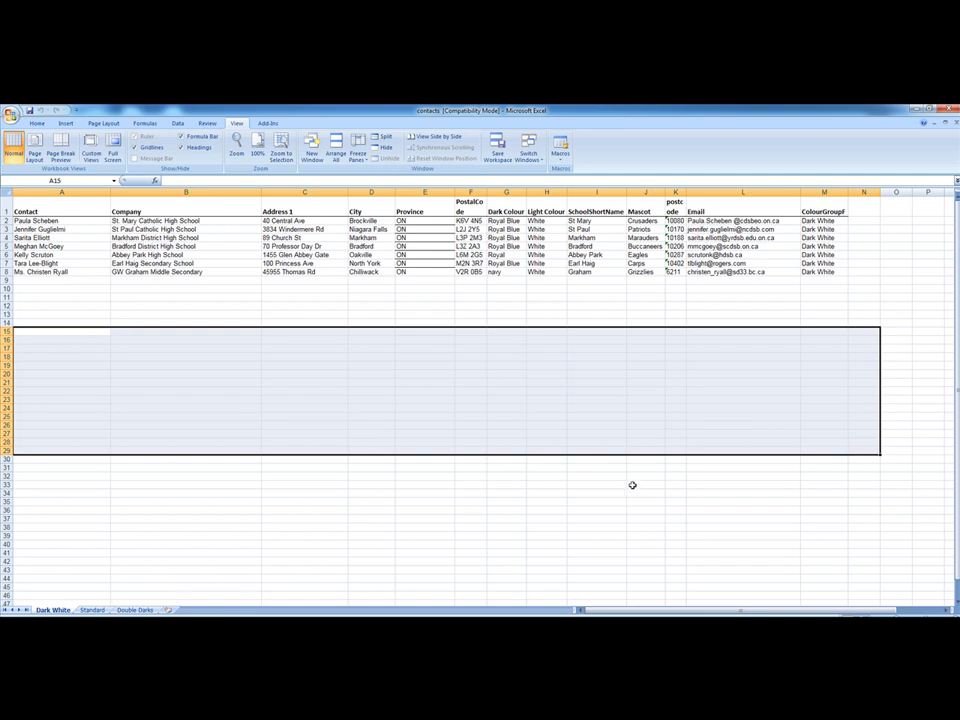
# Check the final output folder inside Dec for the contacts workbook, and return to the Dec folder
pyautogui.click(446, 322)
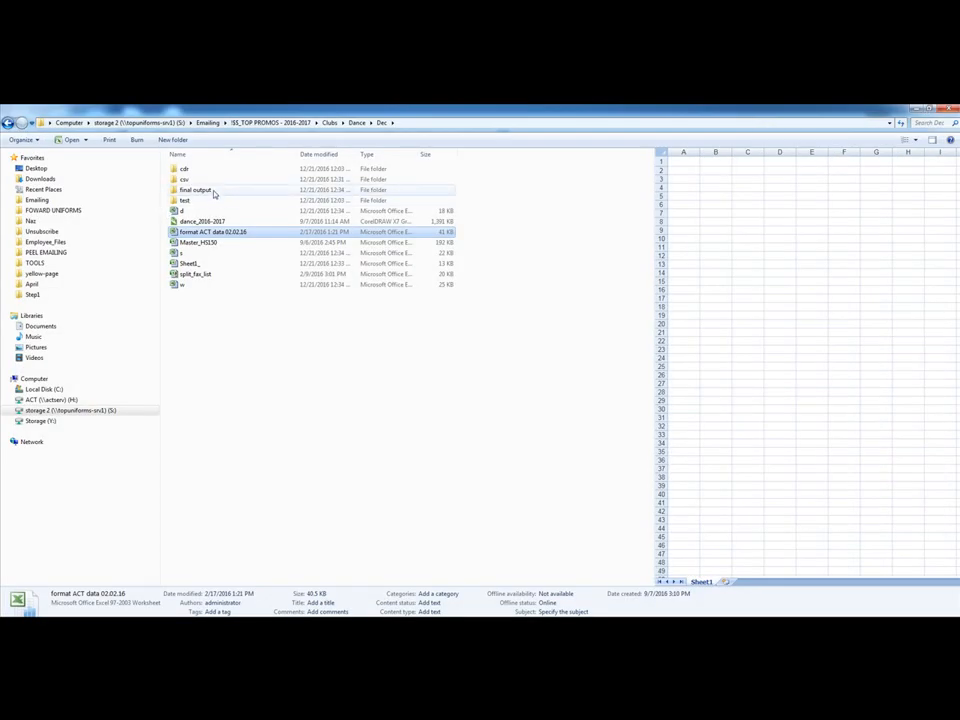
pyautogui.doubleClick(215, 192)
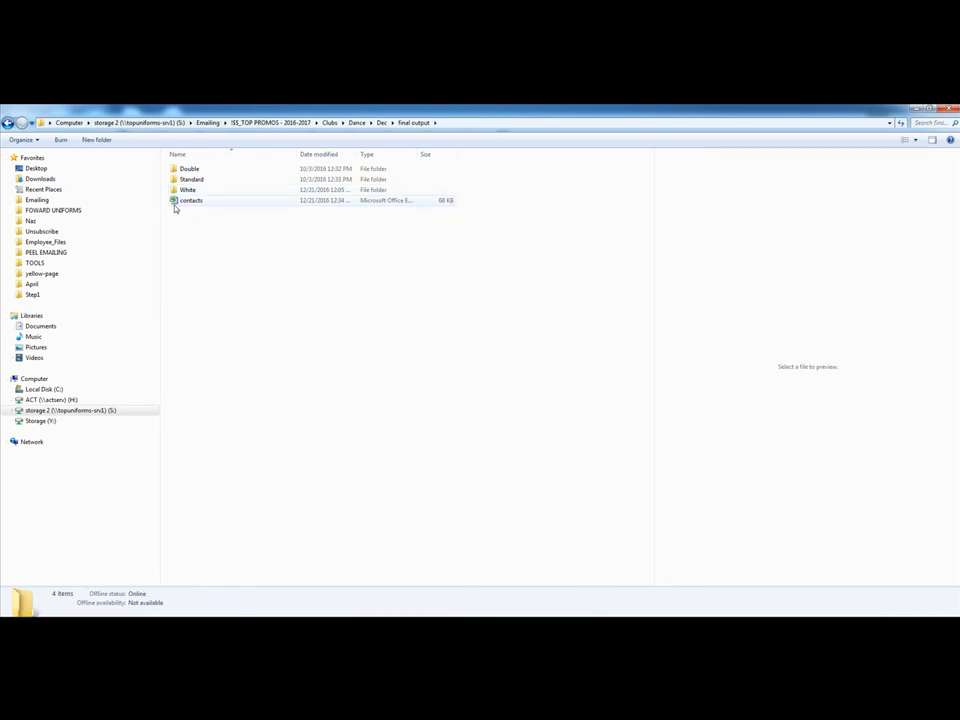
pyautogui.click(381, 122)
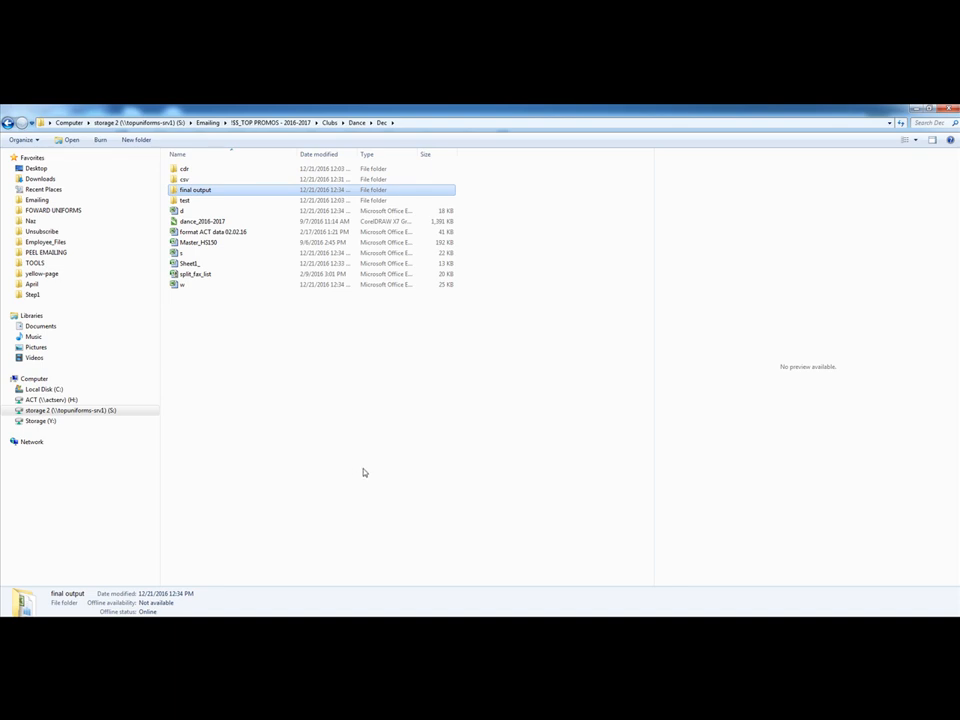
# Switch to the Step1 Explorer window and launch XLSemail.6.15.16 from the Step1 folder inside C:\emailing
pyautogui.click(174, 616)
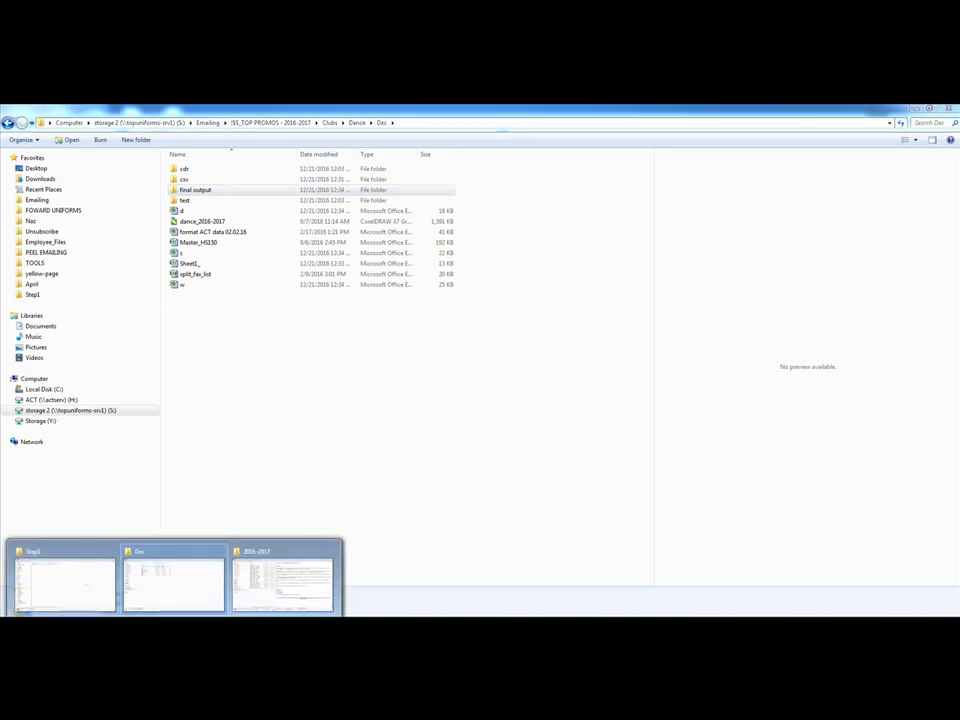
pyautogui.click(58, 584)
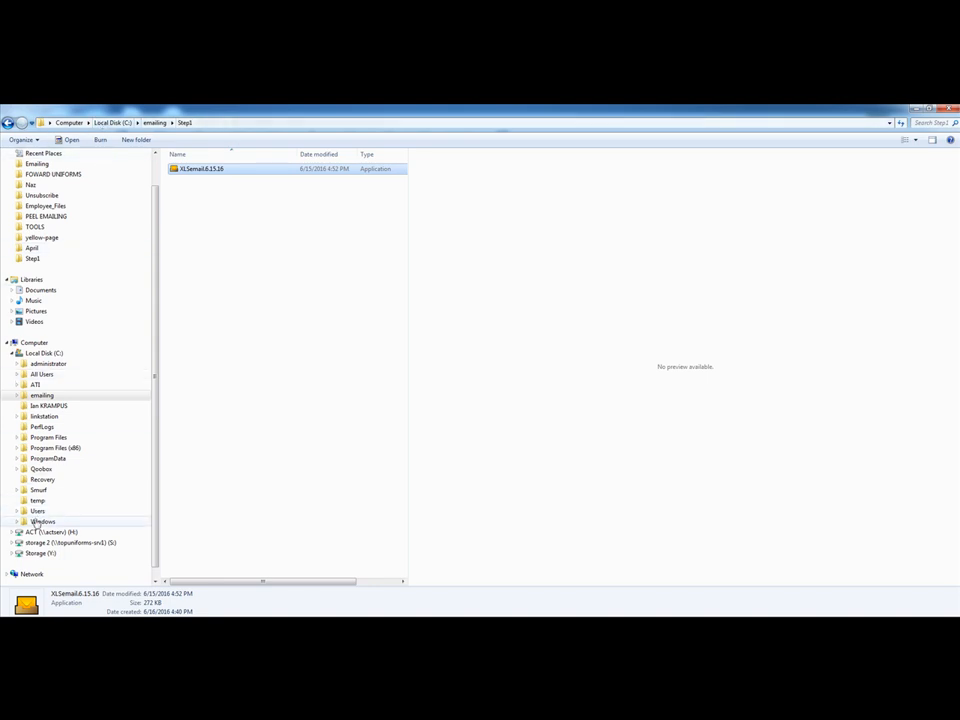
pyautogui.click(32, 357)
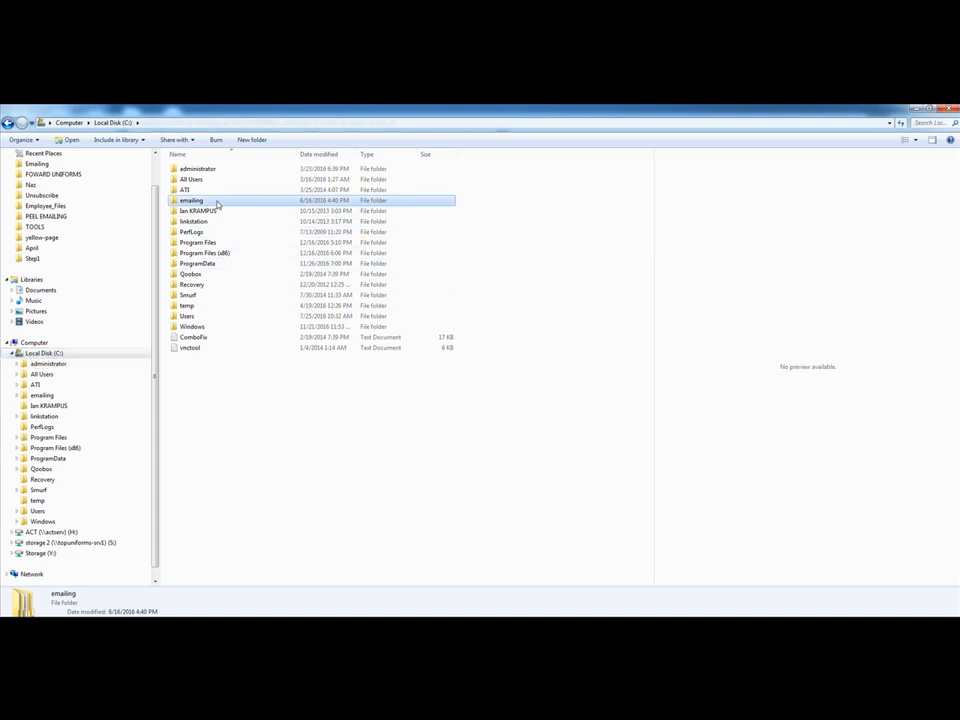
pyautogui.doubleClick(191, 200)
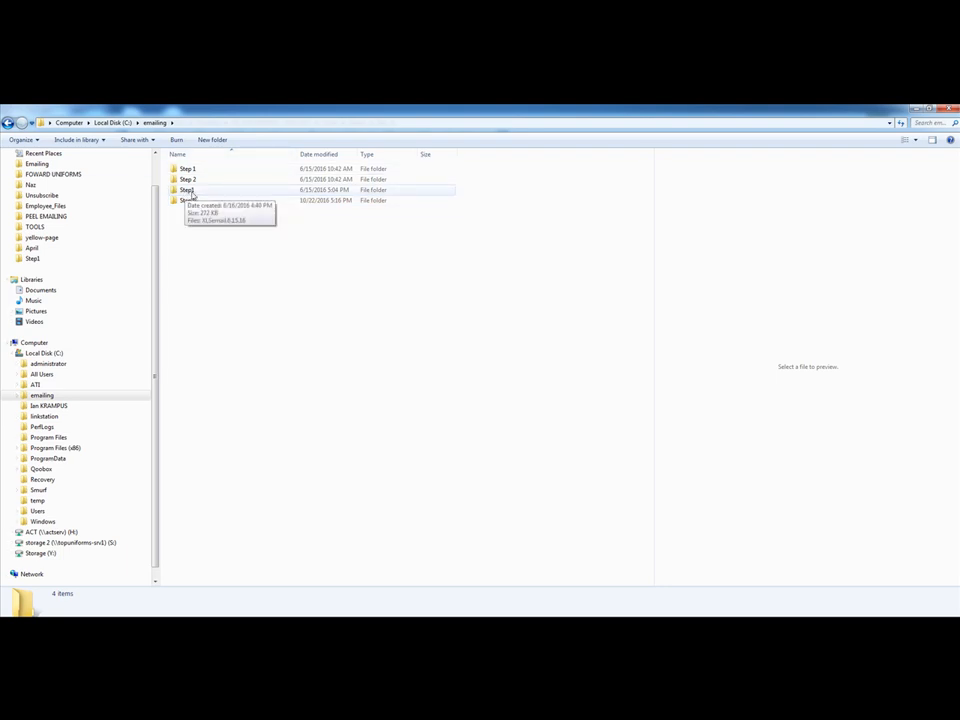
pyautogui.click(202, 192)
pyautogui.doubleClick(202, 196)
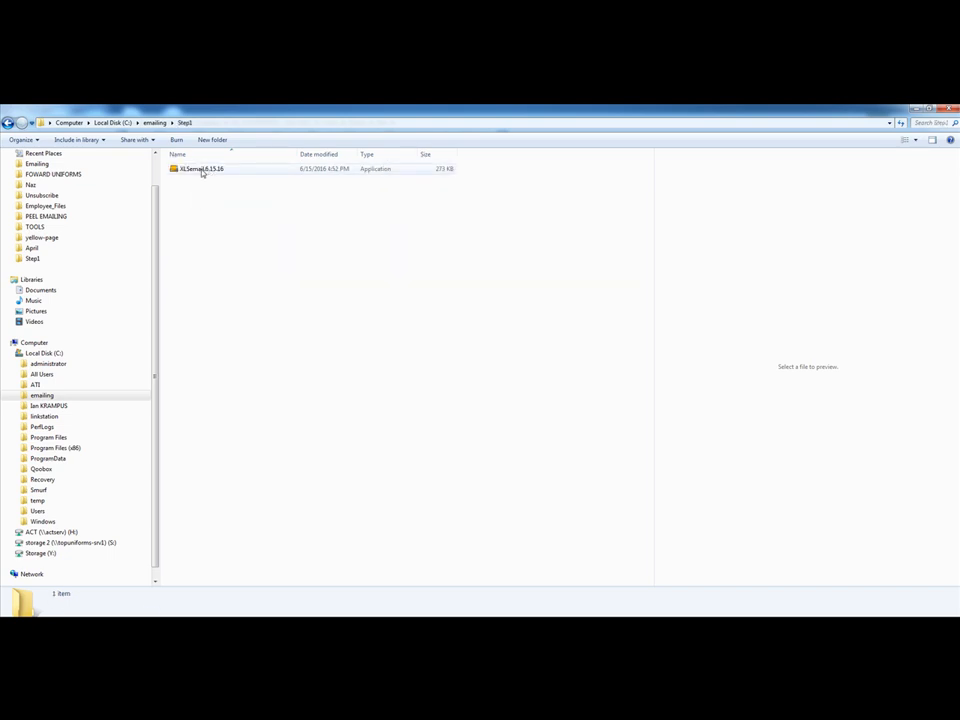
pyautogui.doubleClick(202, 170)
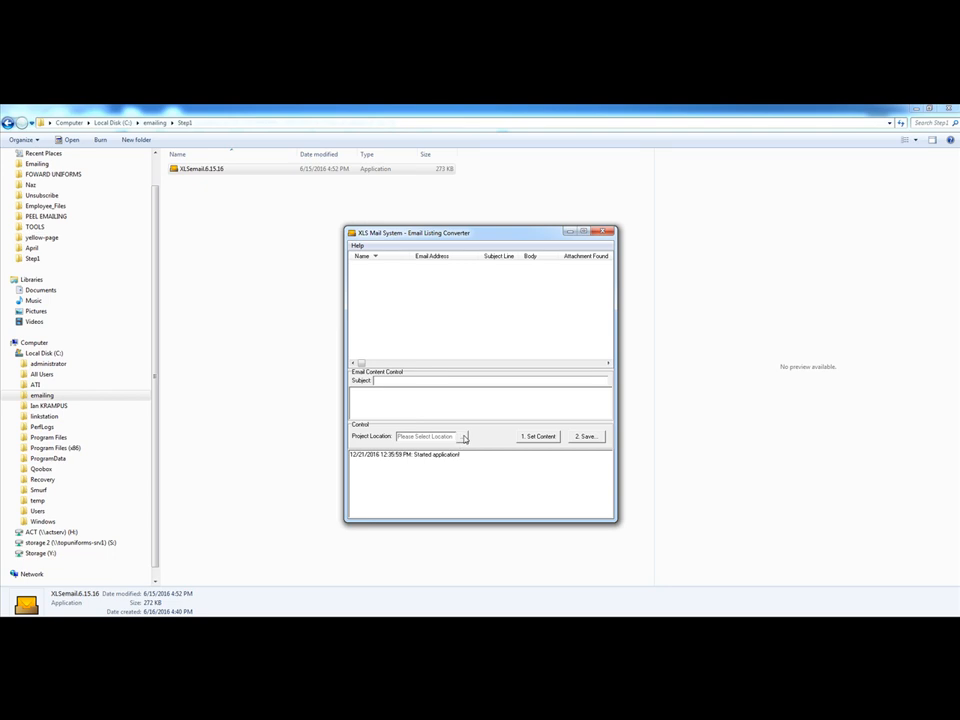
# Set the project location to the final output folder under S:\Emailing\!$$_TOP PROMOS - 2016-2017\Clubs\Dance\Dec
pyautogui.moveTo(374, 235); pyautogui.dragTo(257, 156)
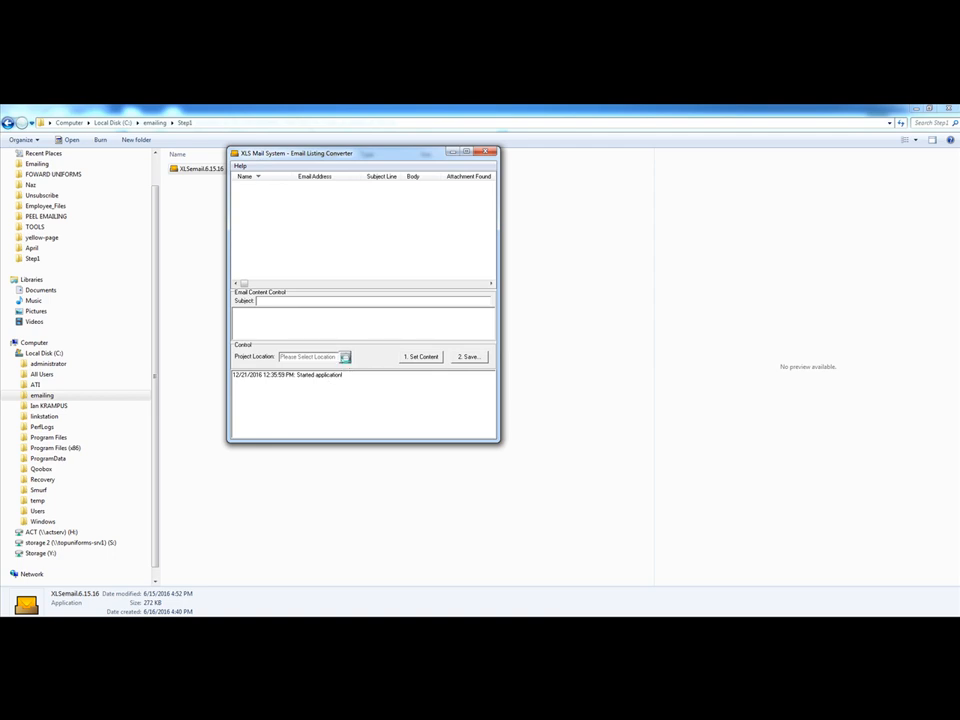
pyautogui.click(345, 358)
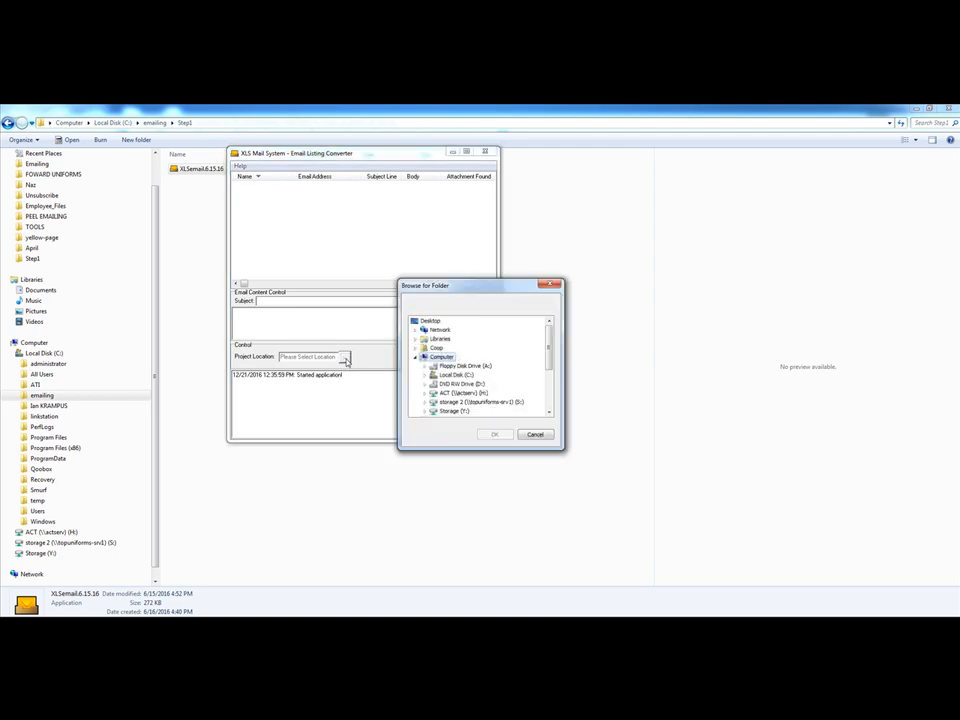
pyautogui.click(425, 402)
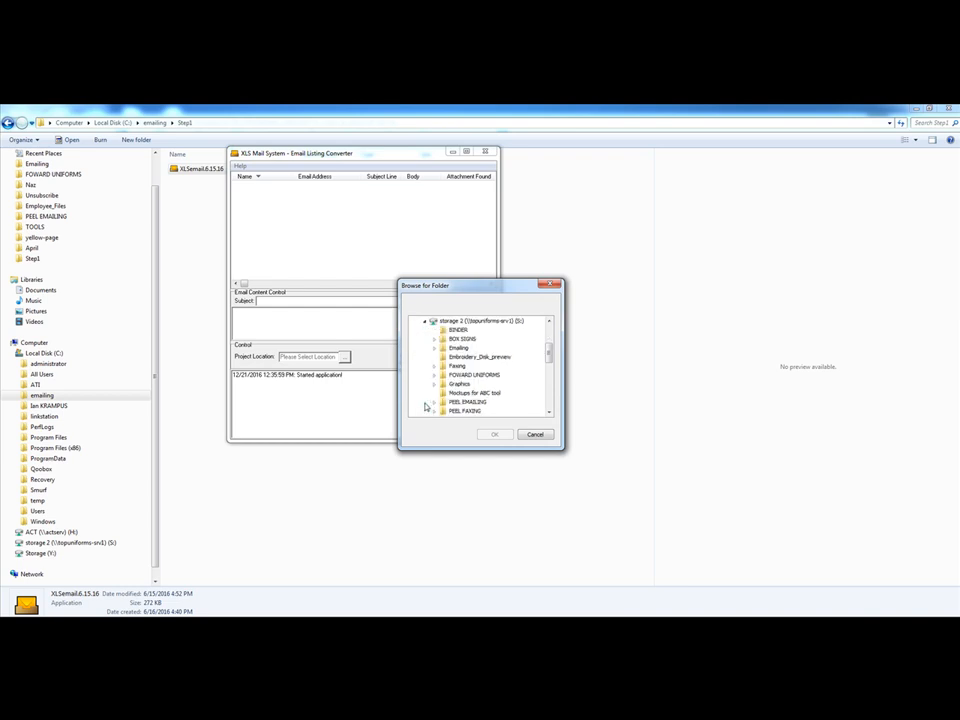
pyautogui.click(438, 348)
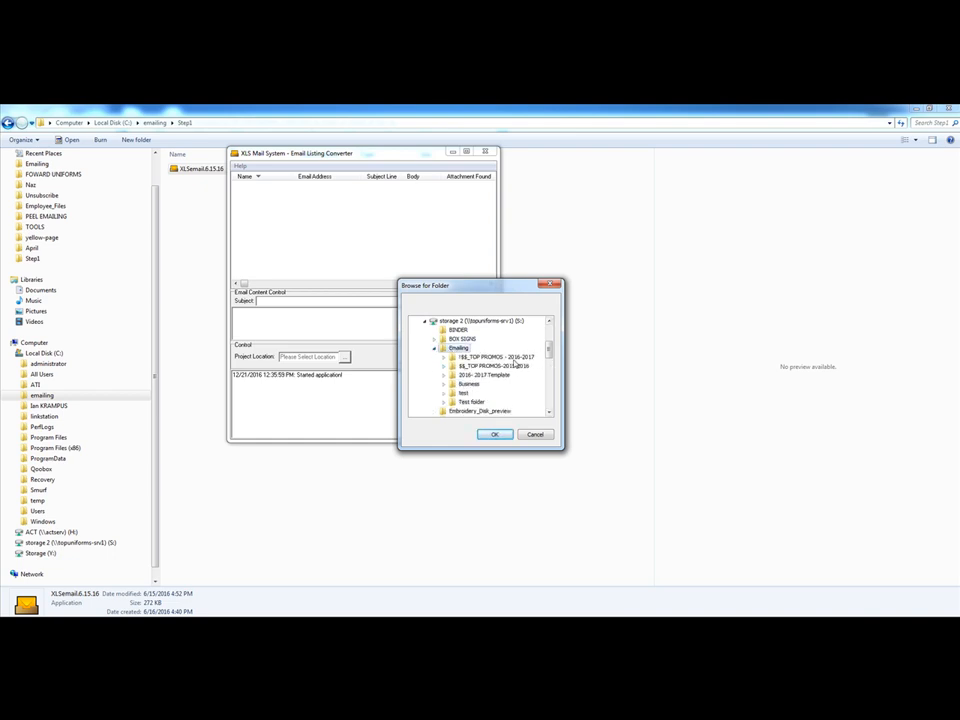
pyautogui.click(443, 357)
pyautogui.click(452, 358)
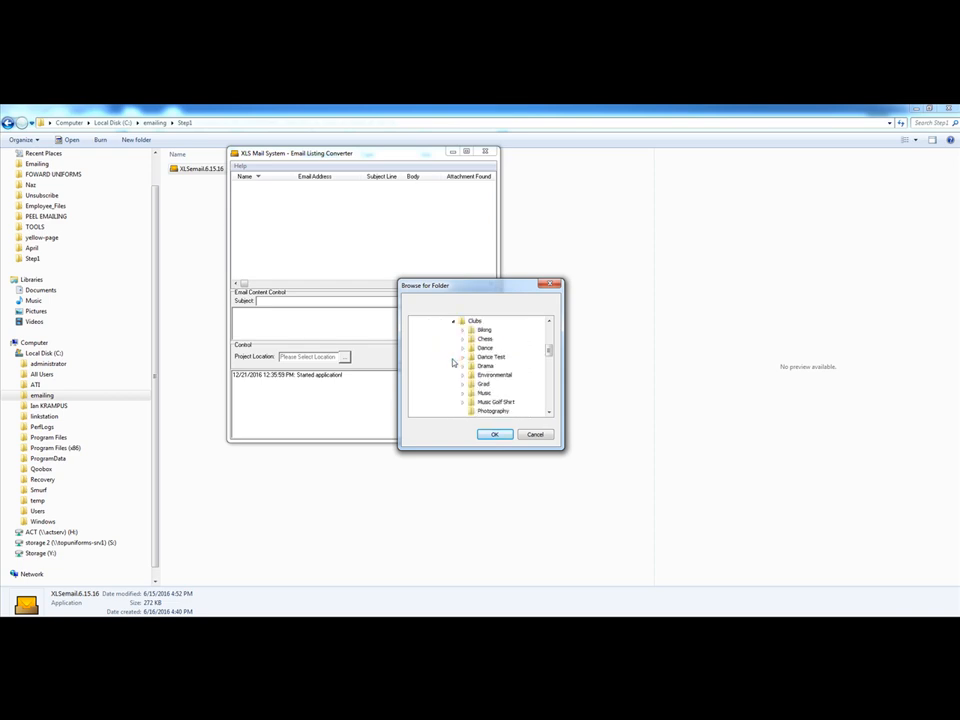
pyautogui.click(462, 348)
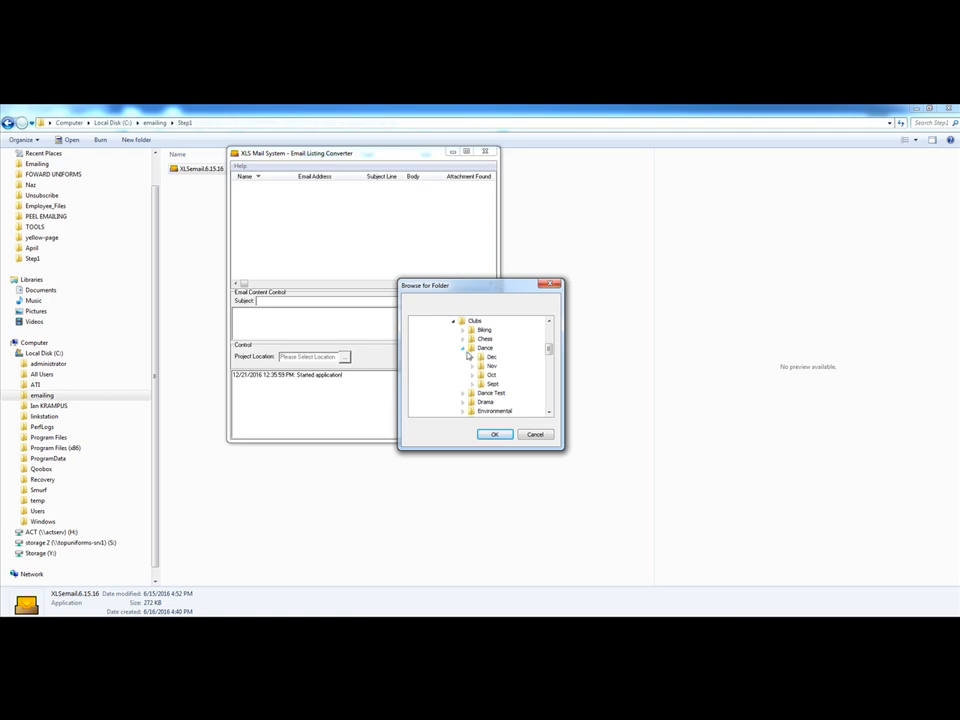
pyautogui.click(472, 357)
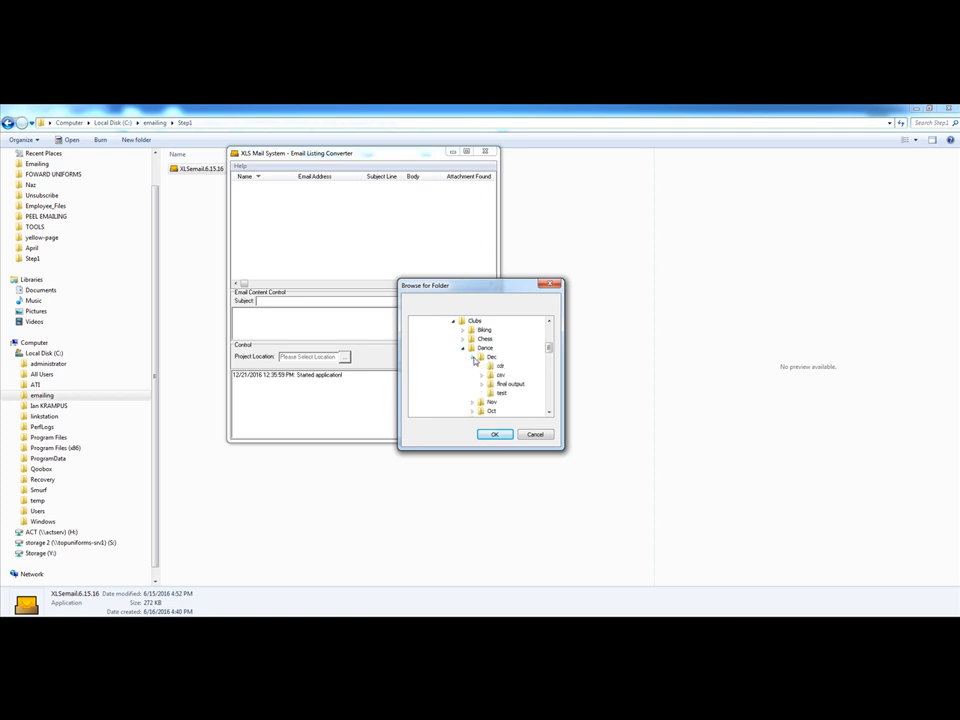
pyautogui.click(513, 386)
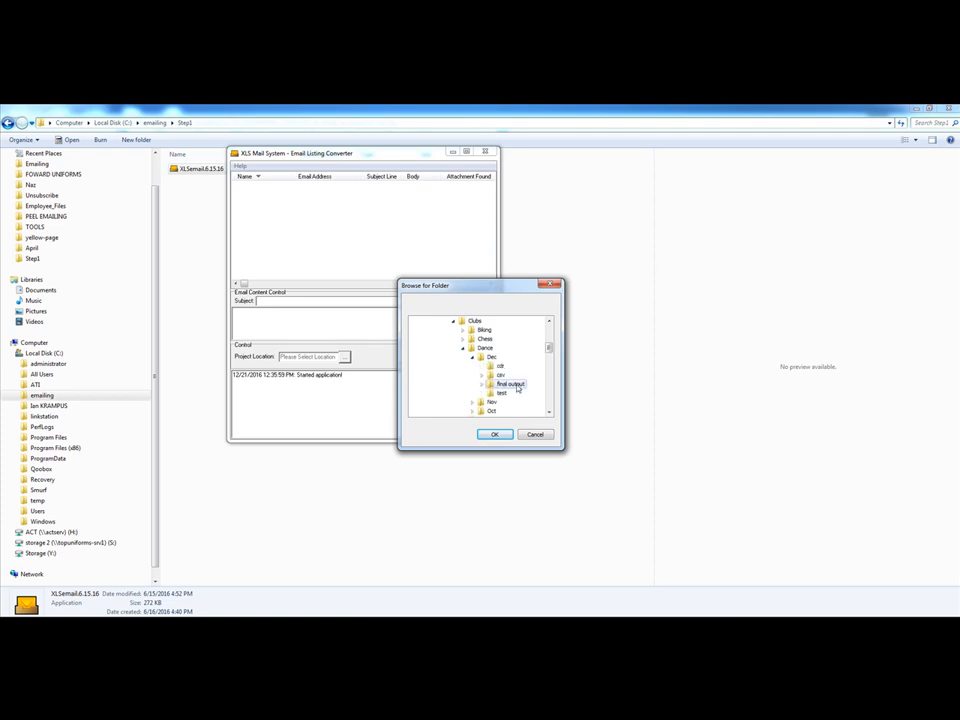
pyautogui.click(495, 435)
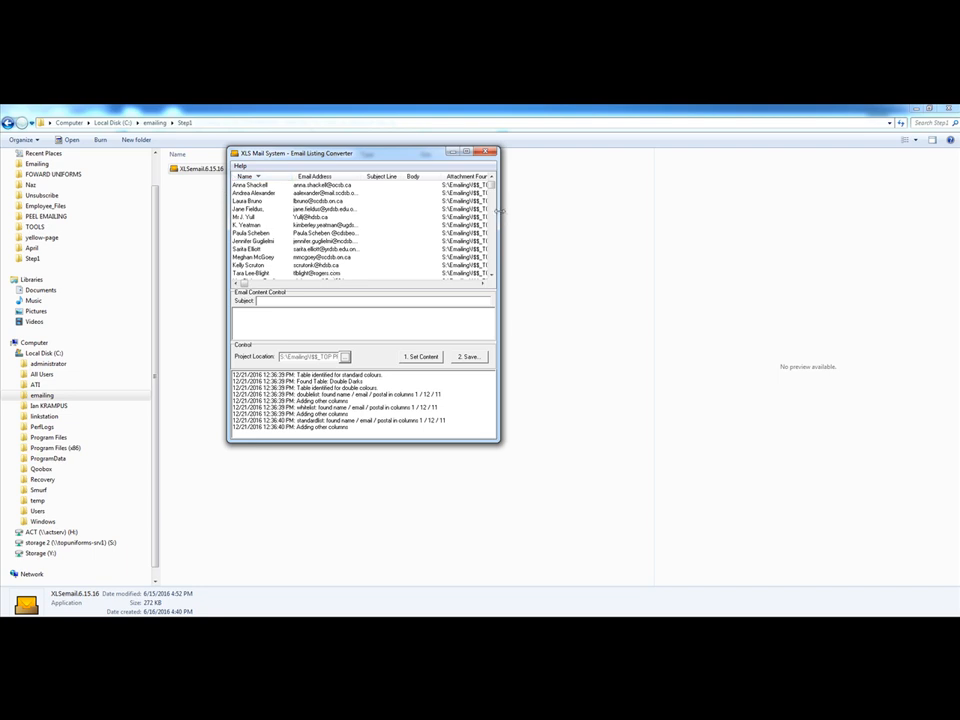
# Widen the converter window and review the loaded contacts with their attachment paths down to the end of the list
pyautogui.moveTo(499, 212); pyautogui.dragTo(714, 217)
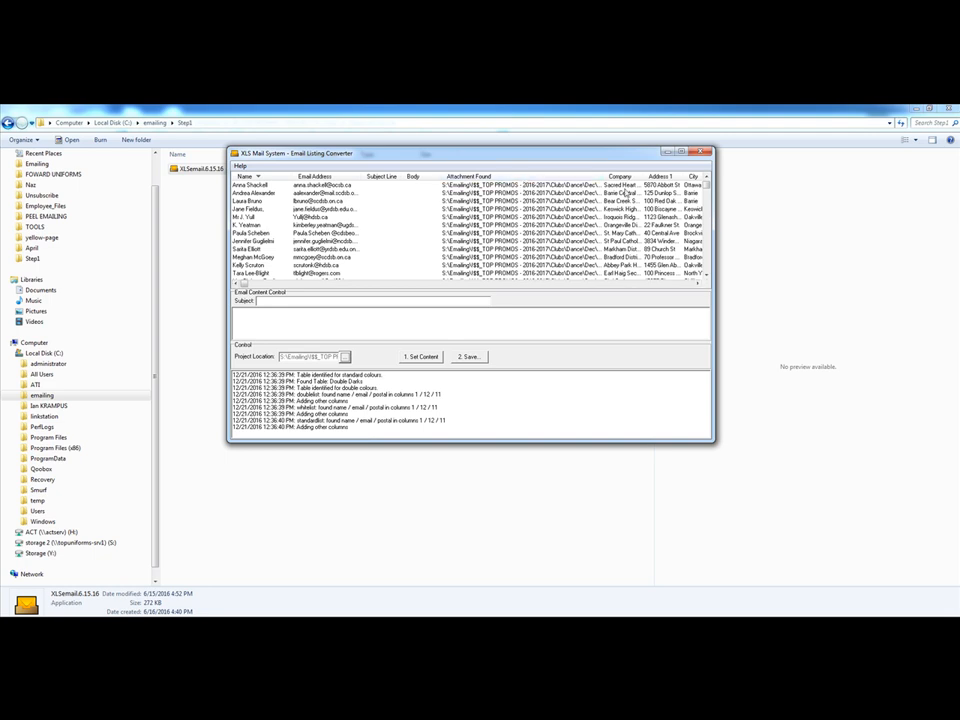
pyautogui.moveTo(708, 187); pyautogui.dragTo(703, 297)
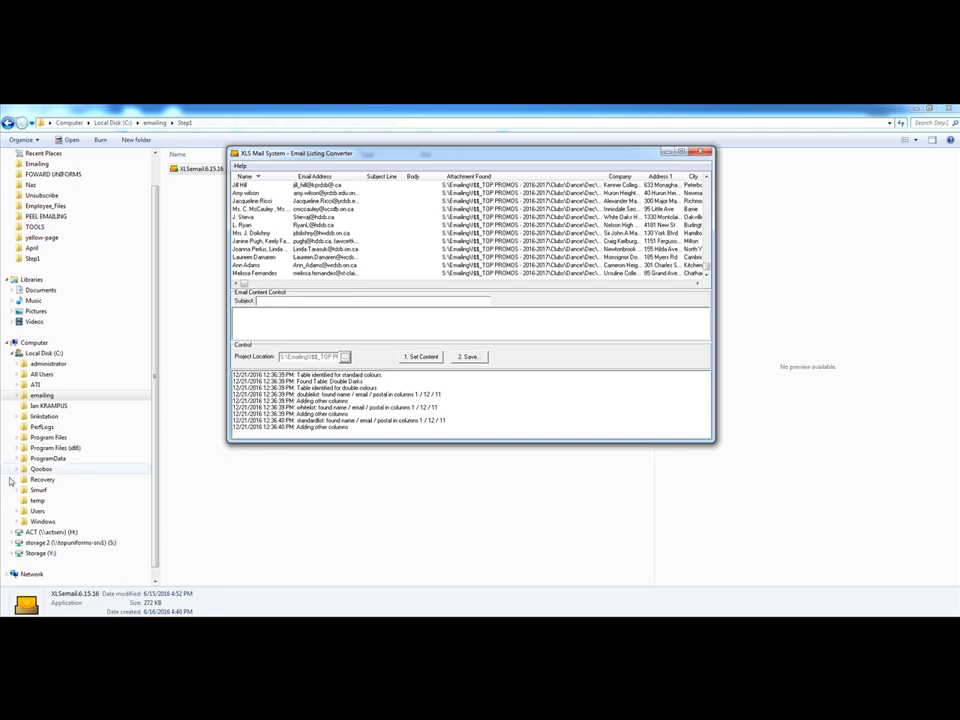
# Switch to the 2016-2017 Explorer window and browse from Storage (Y:) through Emailing, TOOLS and Email Text into the 2016-2017 folder
pyautogui.moveTo(165, 625)
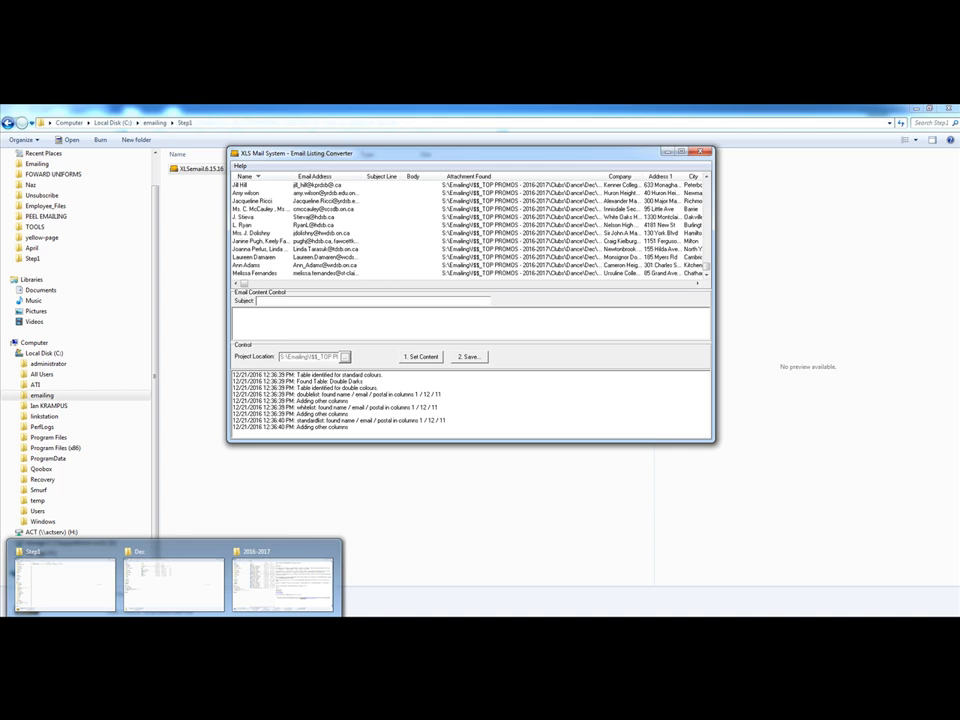
pyautogui.click(298, 587)
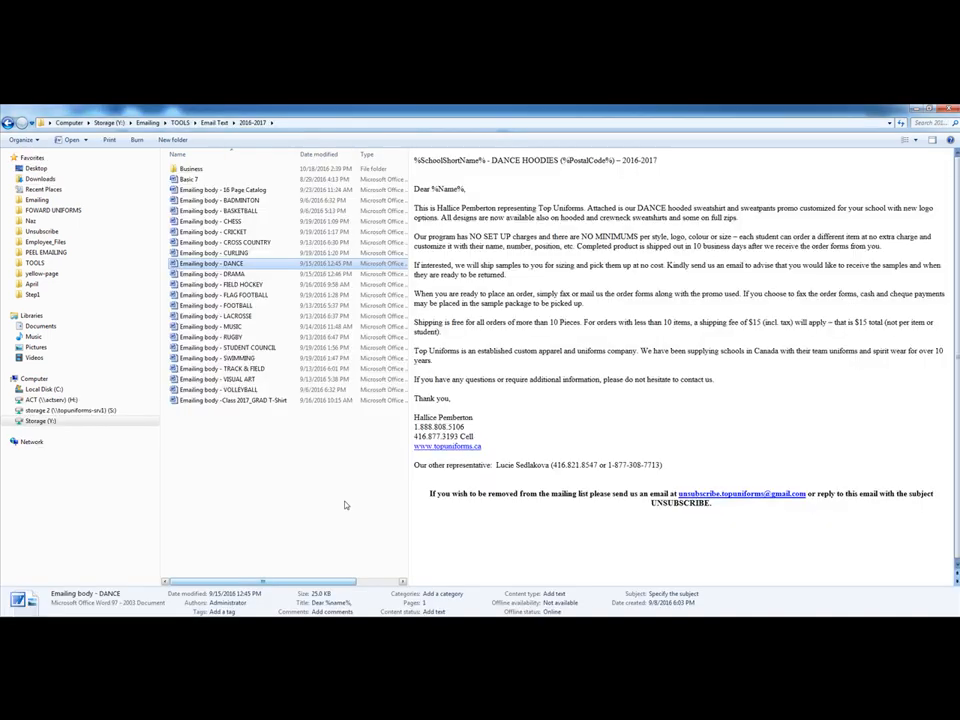
pyautogui.click(109, 123)
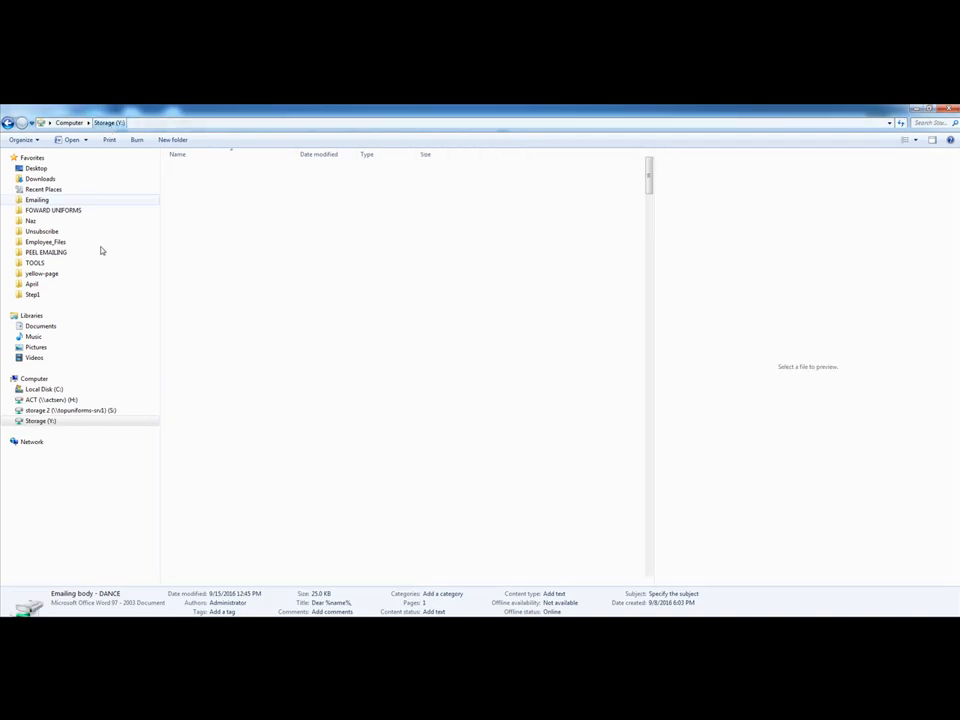
pyautogui.click(37, 421)
pyautogui.click(192, 338)
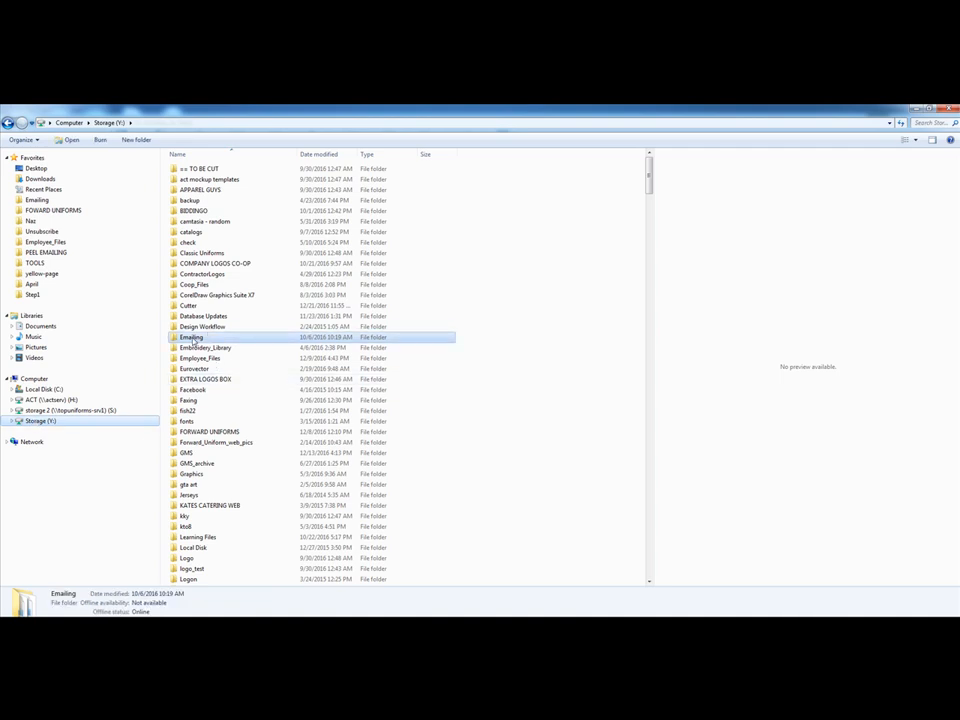
pyautogui.doubleClick(202, 340)
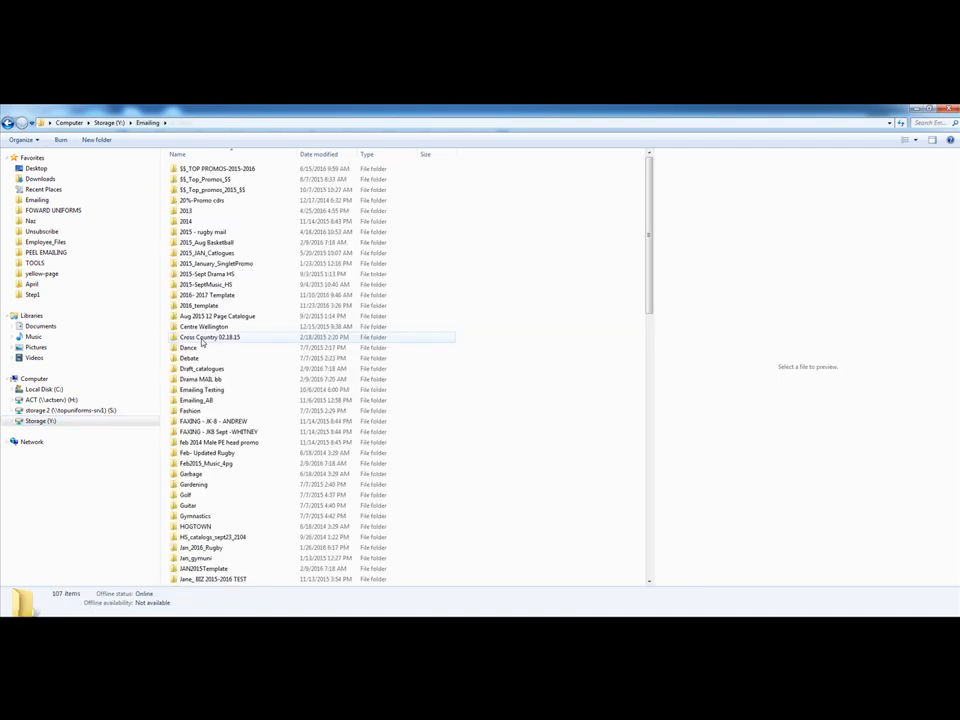
pyautogui.scroll(-15, 202, 343)
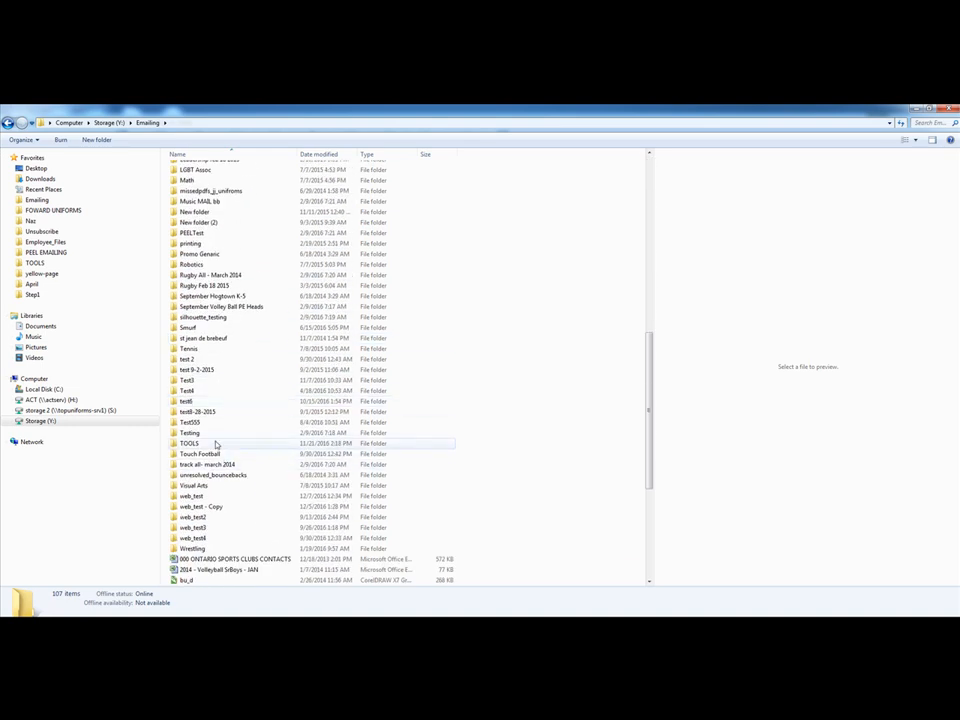
pyautogui.doubleClick(214, 444)
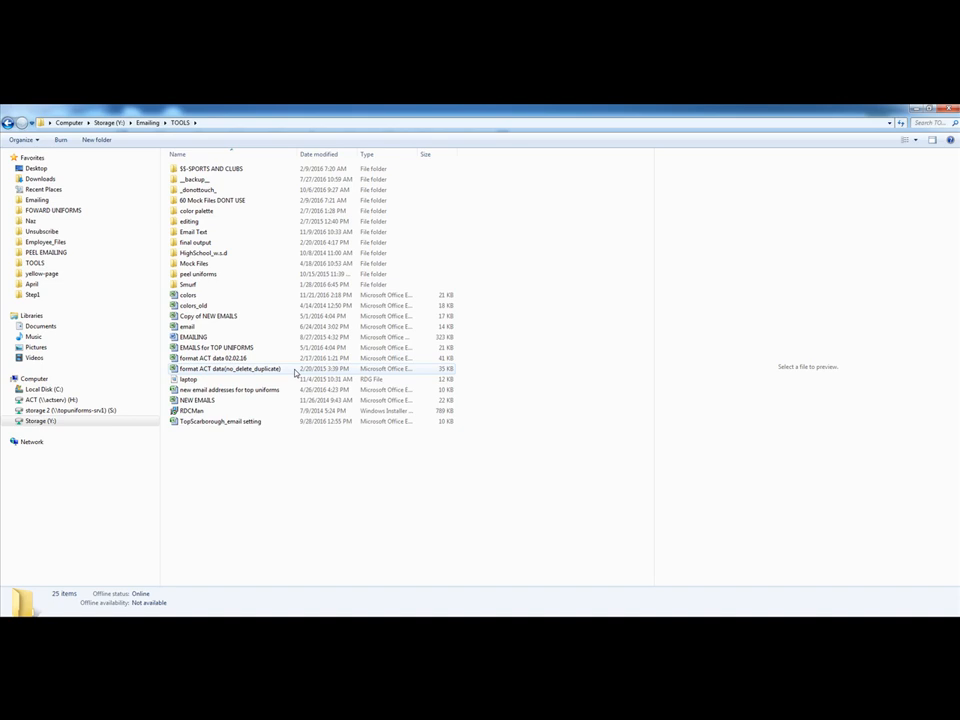
pyautogui.doubleClick(203, 233)
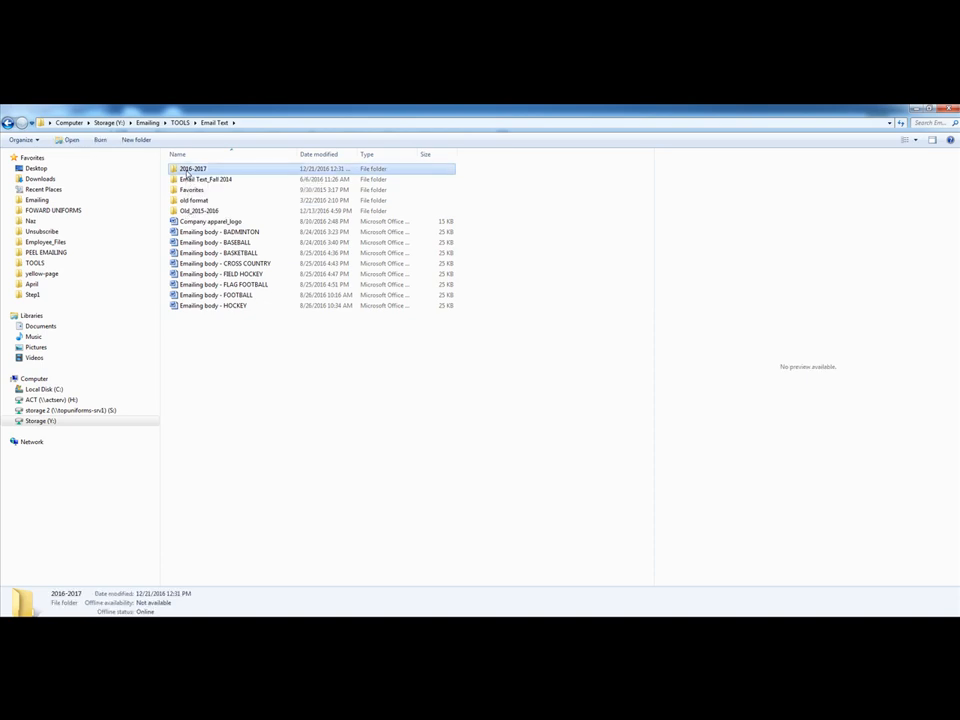
pyautogui.doubleClick(187, 171)
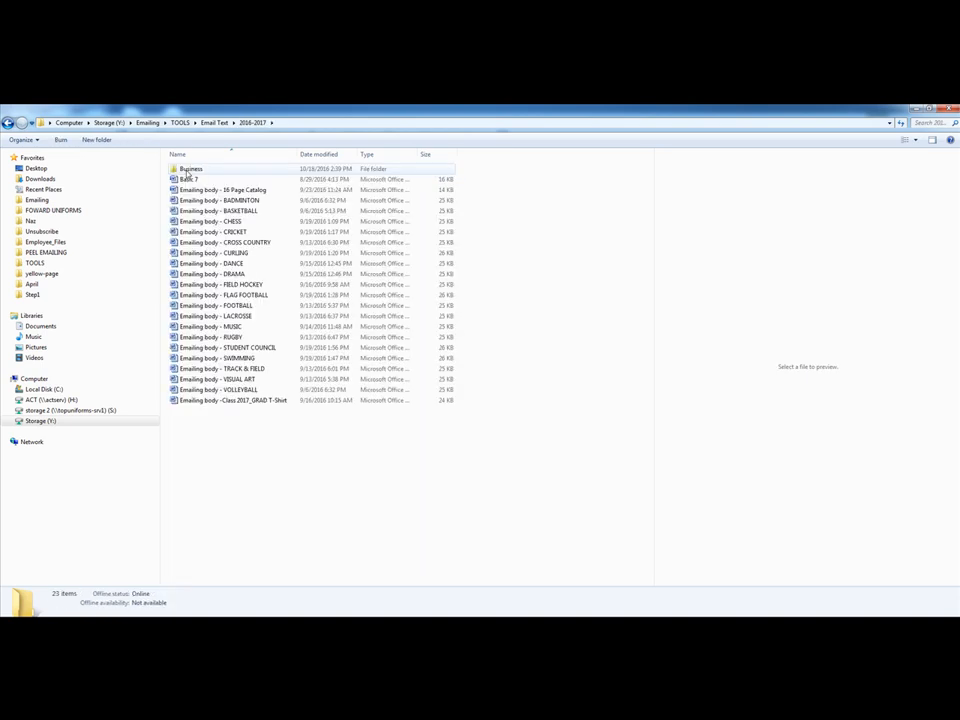
# Preview the Emailing body - DANCE document in a widened preview area, and open it in Word
pyautogui.click(253, 265)
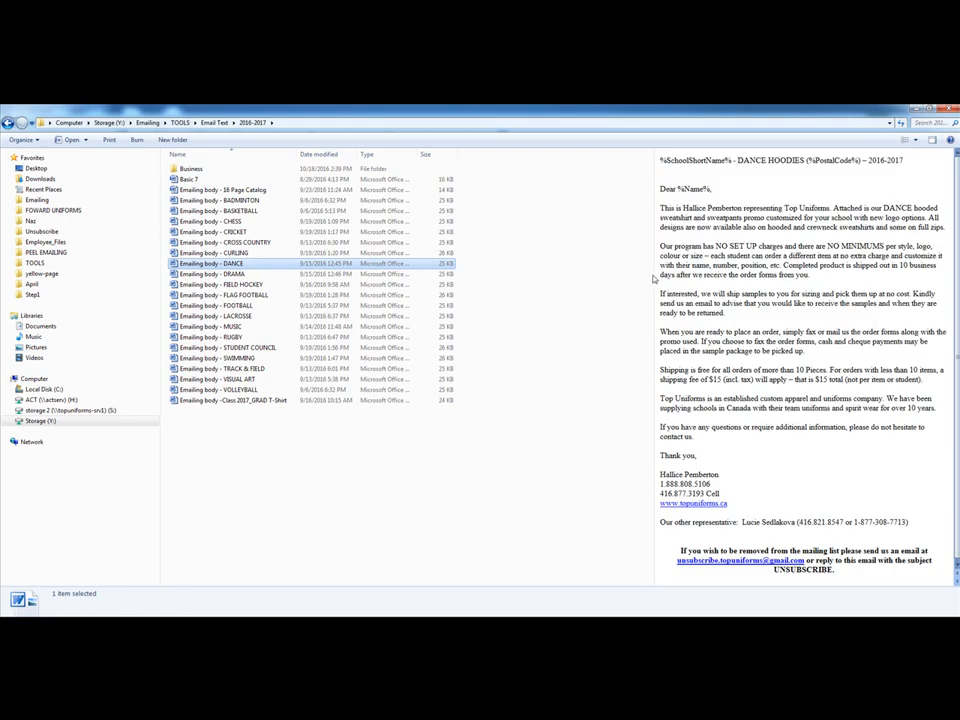
pyautogui.moveTo(651, 274); pyautogui.dragTo(445, 270)
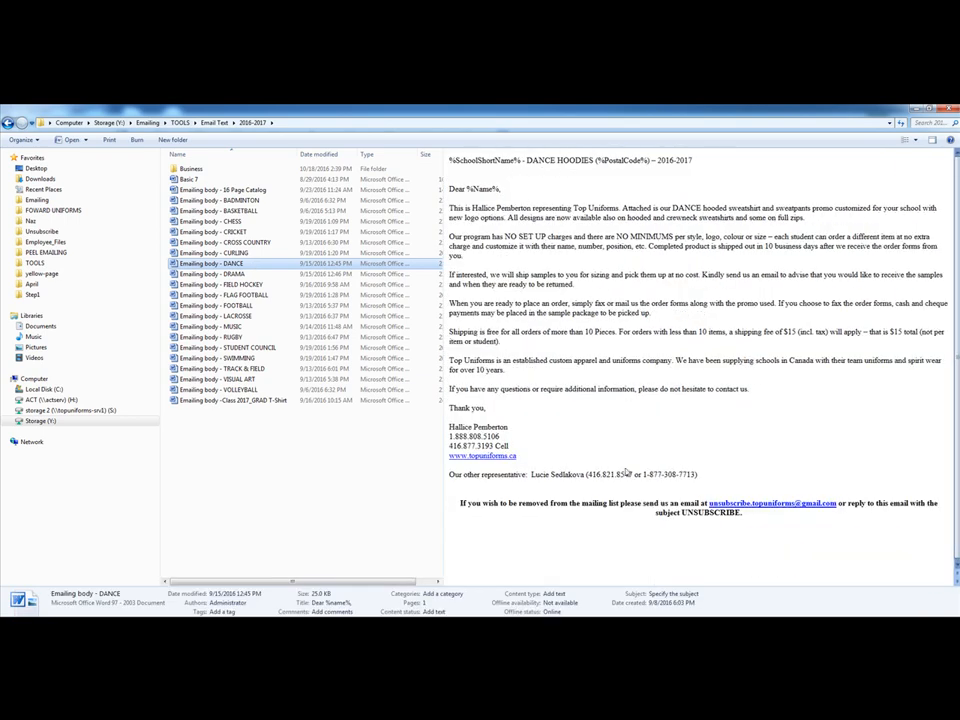
pyautogui.doubleClick(253, 263)
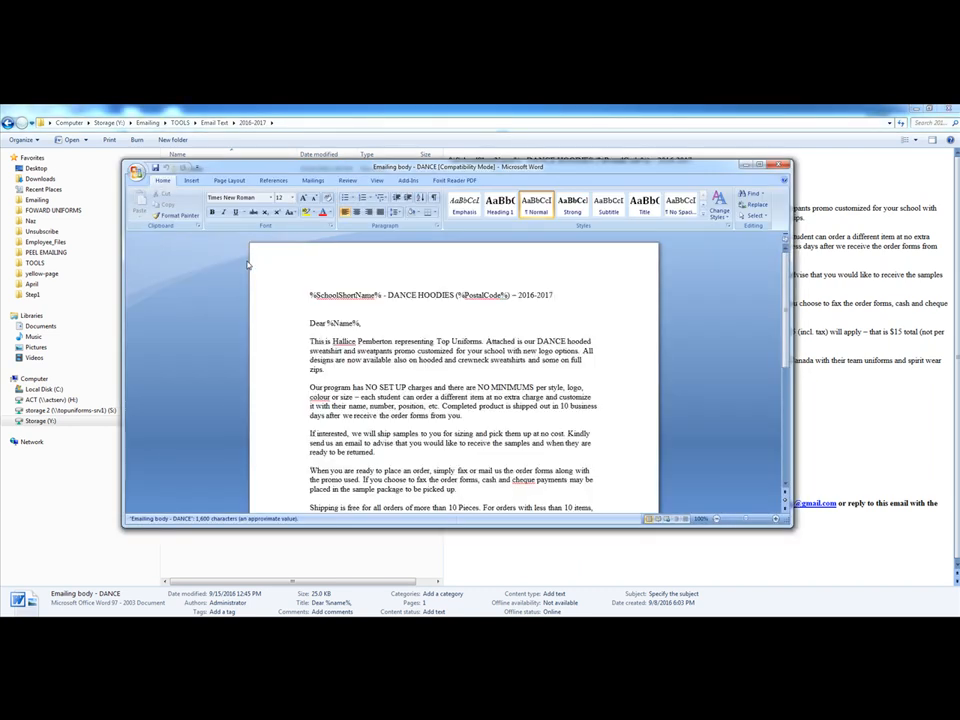
# Copy the subject line "%SchoolShortName% - DANCE HOODIES (%PostalCode%) – 2016-2017" from the Word document into the converter's email subject
pyautogui.click(564, 294)
pyautogui.moveTo(564, 294); pyautogui.dragTo(310, 297)
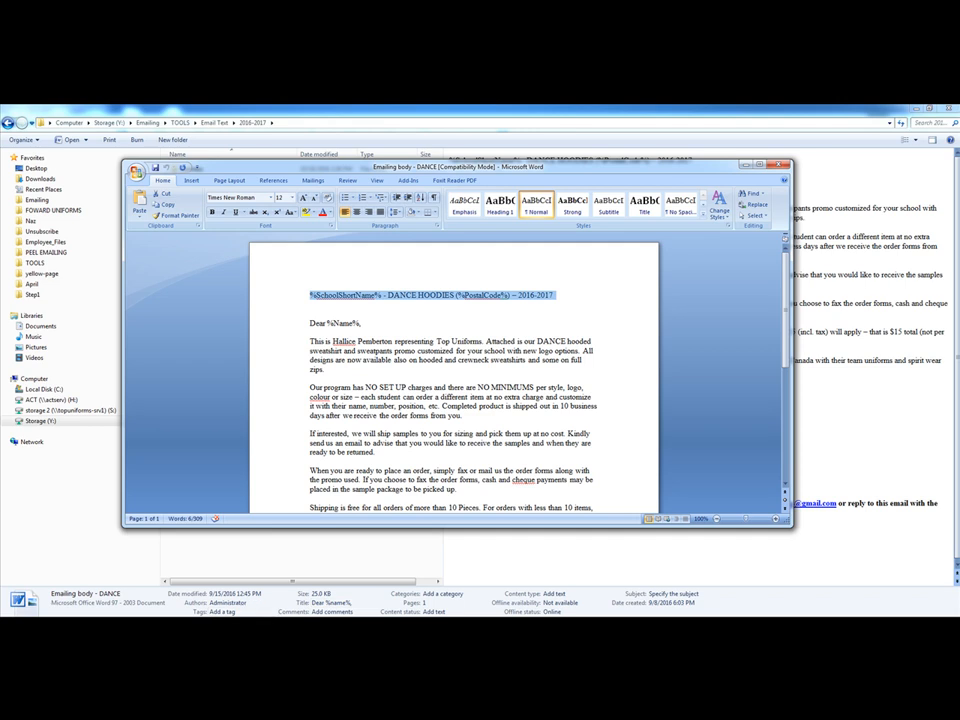
pyautogui.hotkey('alt', 'Tab')
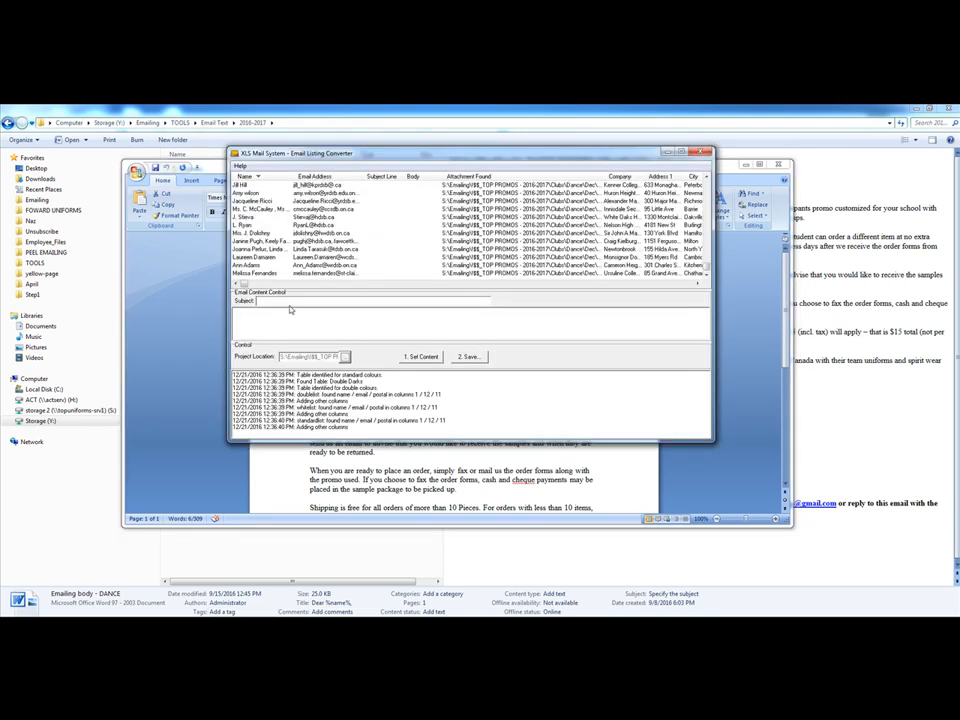
pyautogui.write('%SchoolShortName% - DANCE HOODIES (%PostalCode%) - 2016-2017')
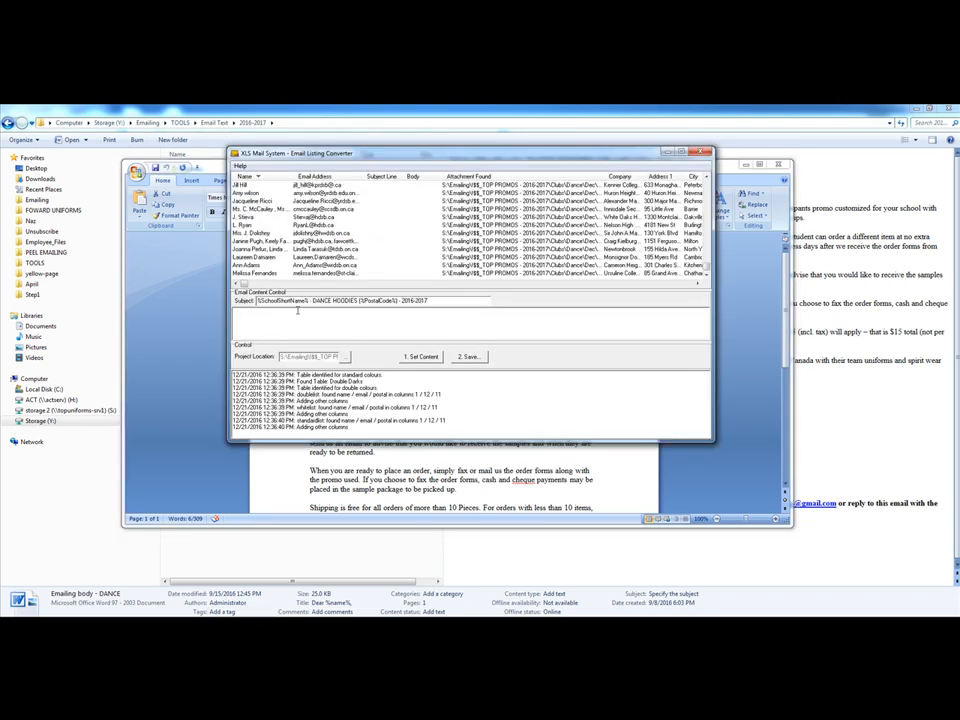
# Copy the Word document's text from "Dear %Name%," through the unsubscribe notice into the converter's email body, and review the pasted text
pyautogui.hotkey('alt', 'Tab')
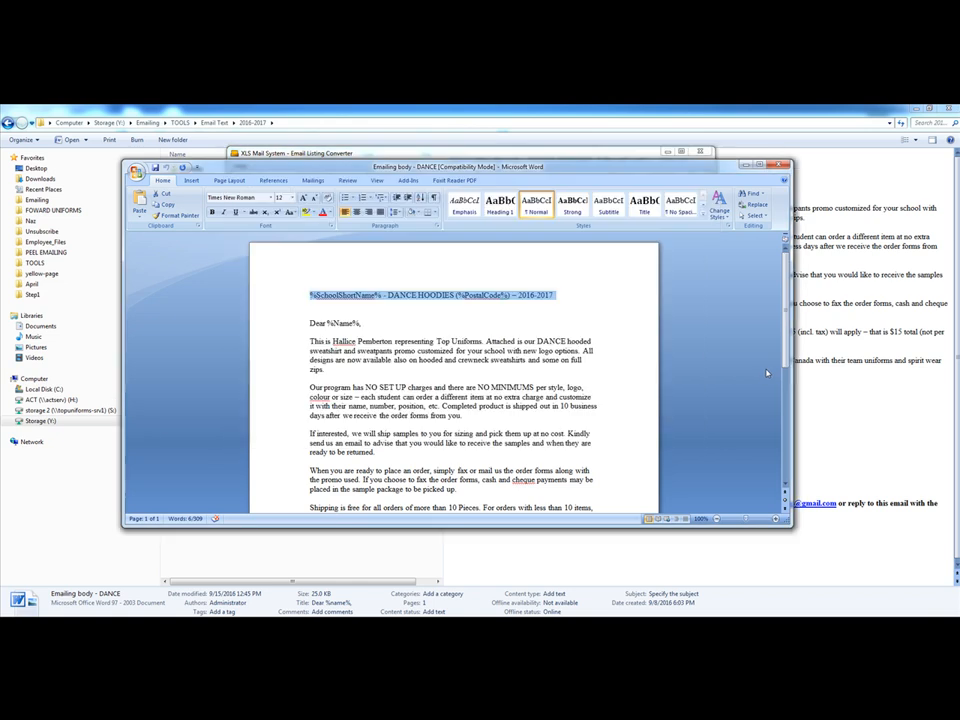
pyautogui.click(310, 322)
pyautogui.moveTo(310, 322); pyautogui.dragTo(494, 514)
pyautogui.moveTo(486, 438); pyautogui.dragTo(488, 438)
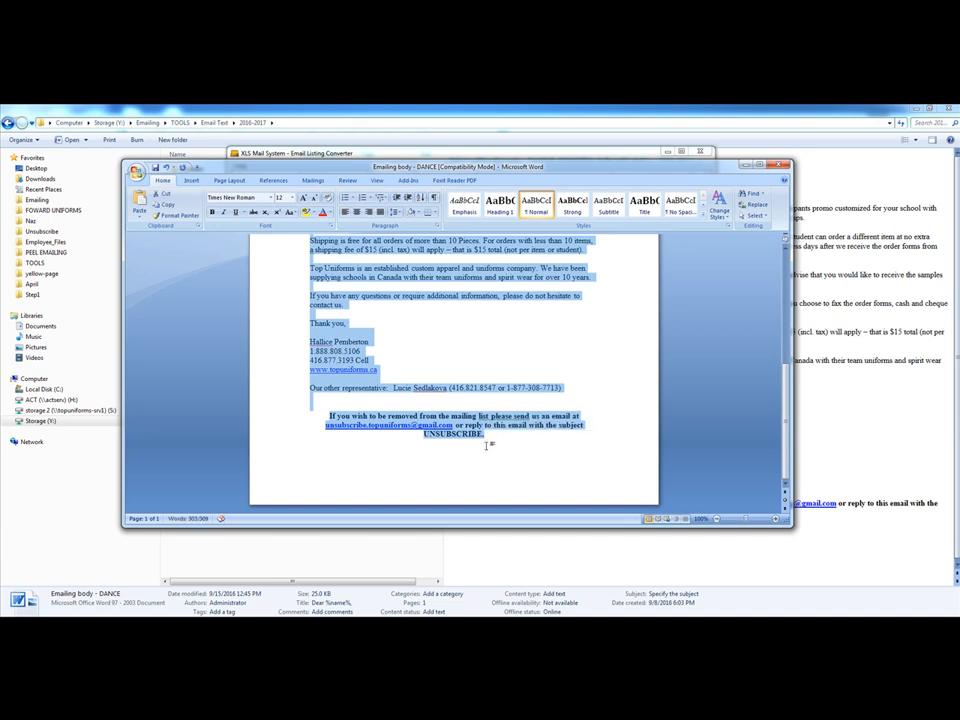
pyautogui.click(360, 153)
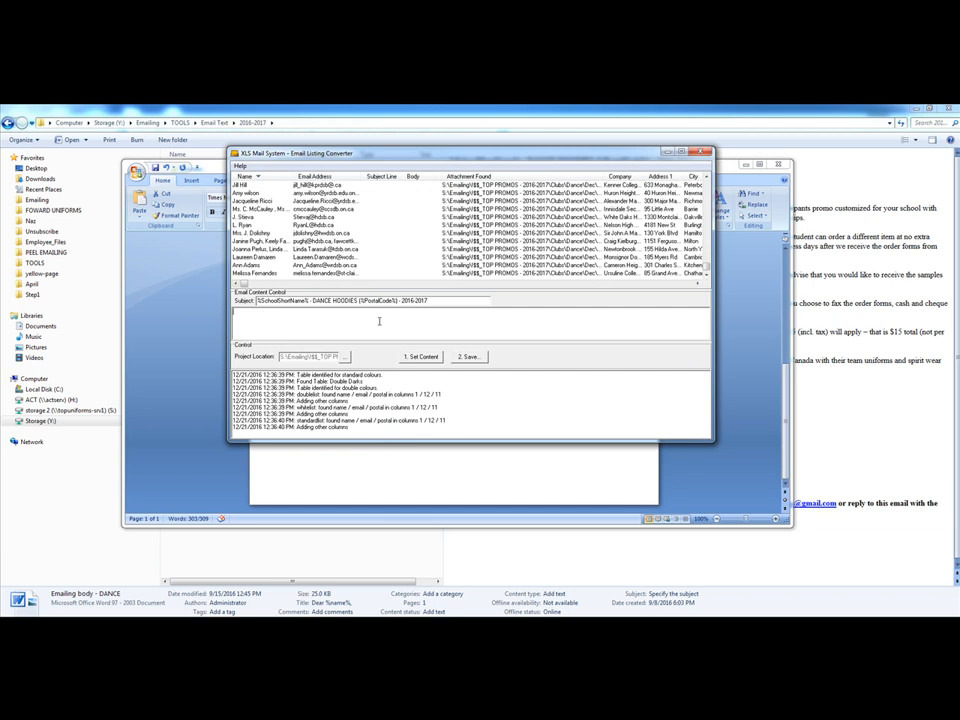
pyautogui.hotkey('ctrl', 'v')
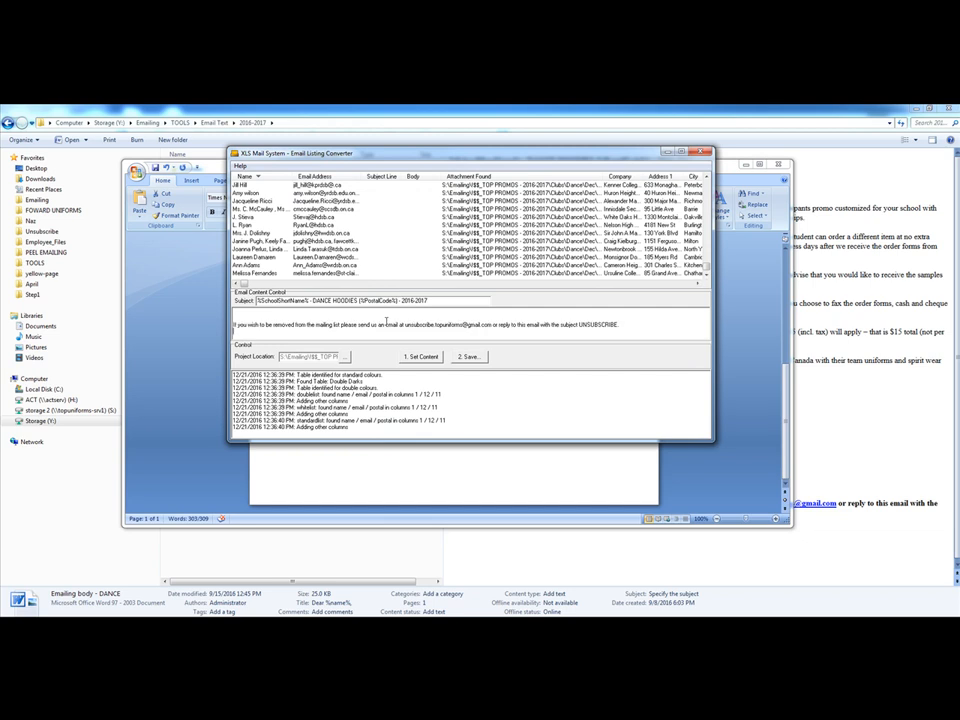
pyautogui.write('If you have any questions or require additional information, please do not hesitate to contact us.  Thank you,')
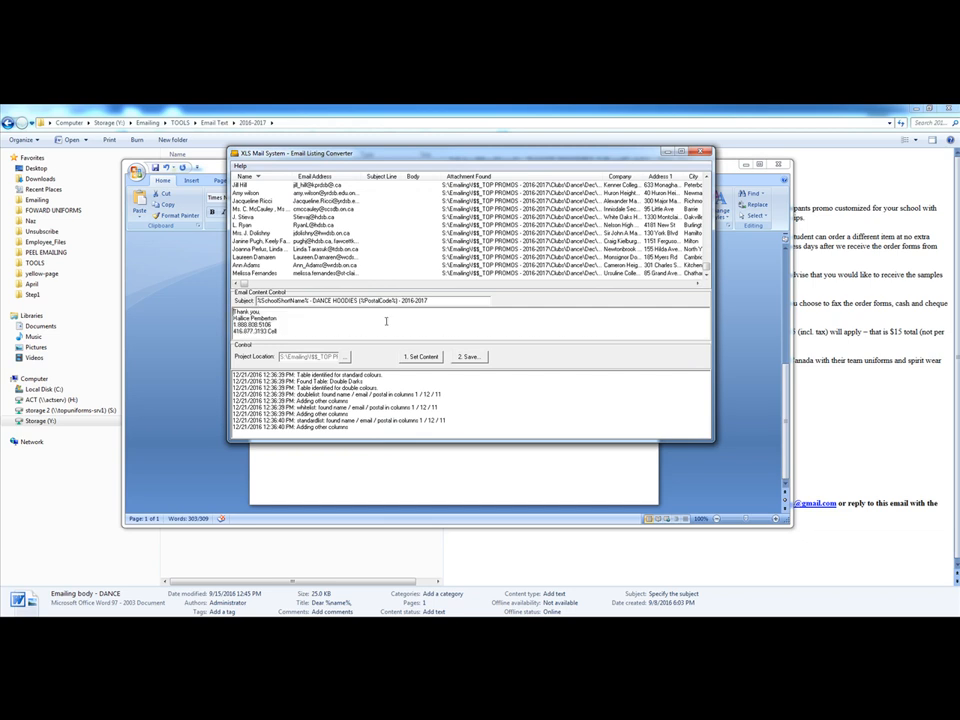
pyautogui.scroll(8, 386, 321)
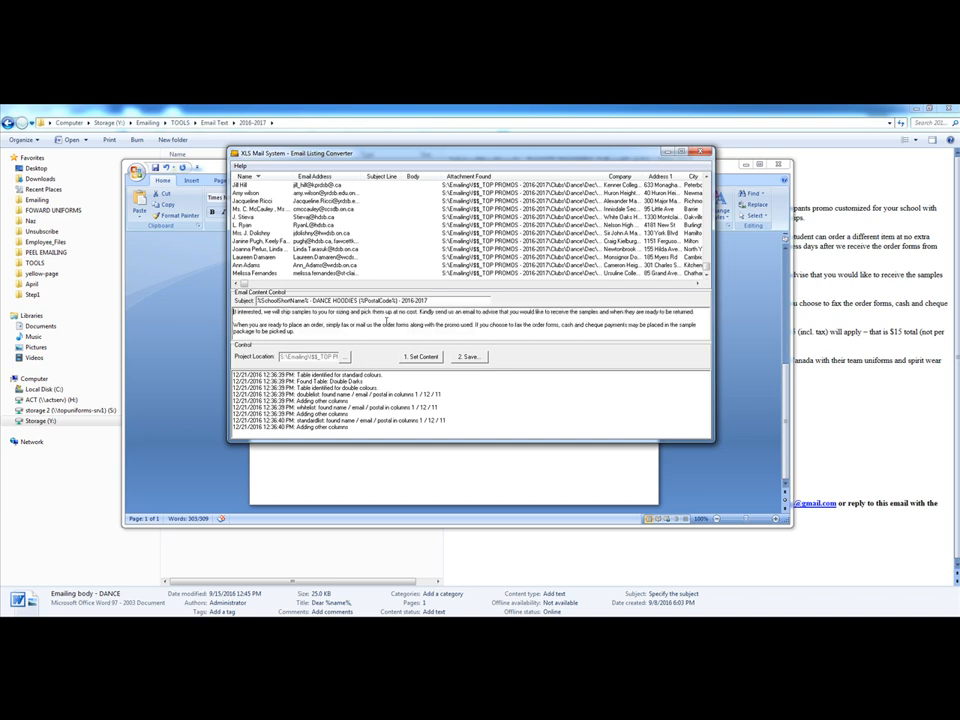
pyautogui.scroll(3, 386, 321)
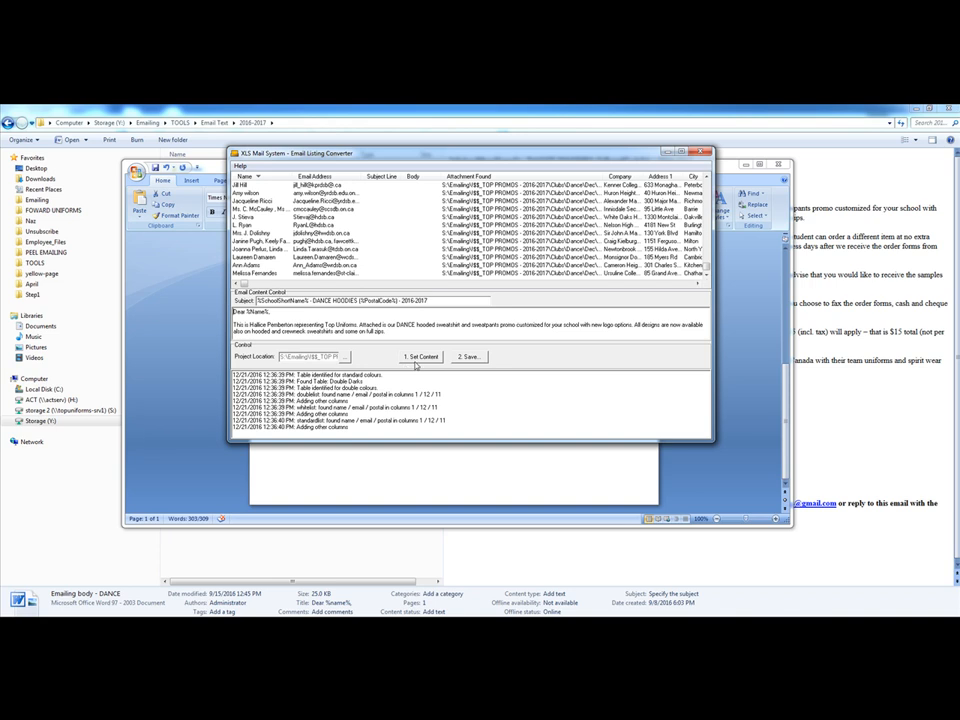
# Apply the subject and body content to all loaded contacts, and review the filled list up to its beginning
pyautogui.click(417, 360)
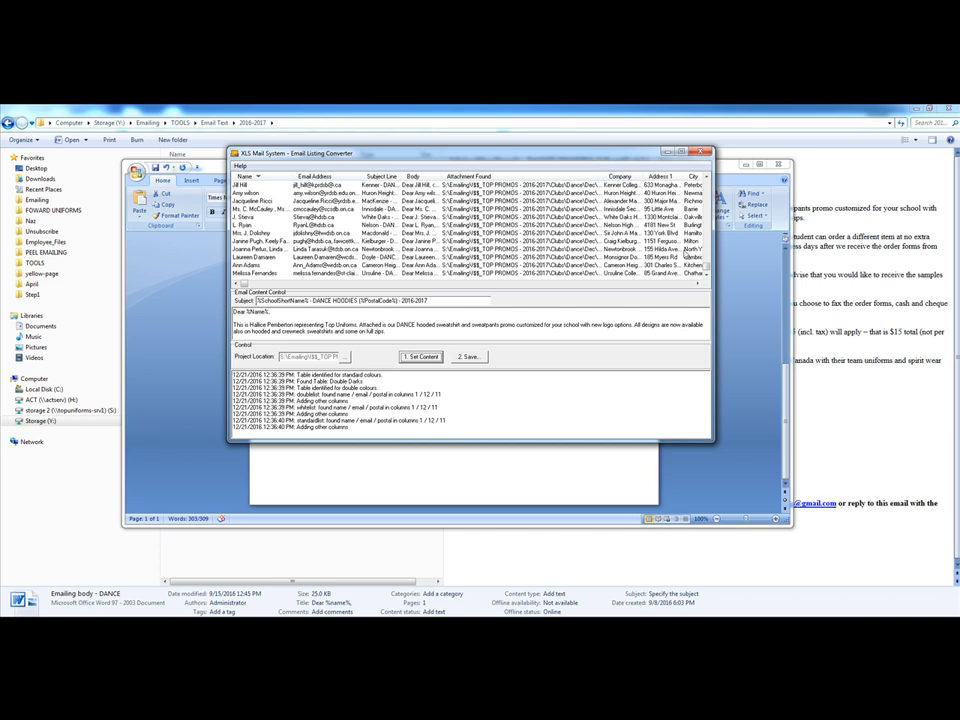
pyautogui.scroll(-10, 690, 220)
pyautogui.moveTo(700, 196)
pyautogui.mouseDown()
pyautogui.moveTo(707, 279)
pyautogui.moveTo(713, 187)
pyautogui.mouseUp()
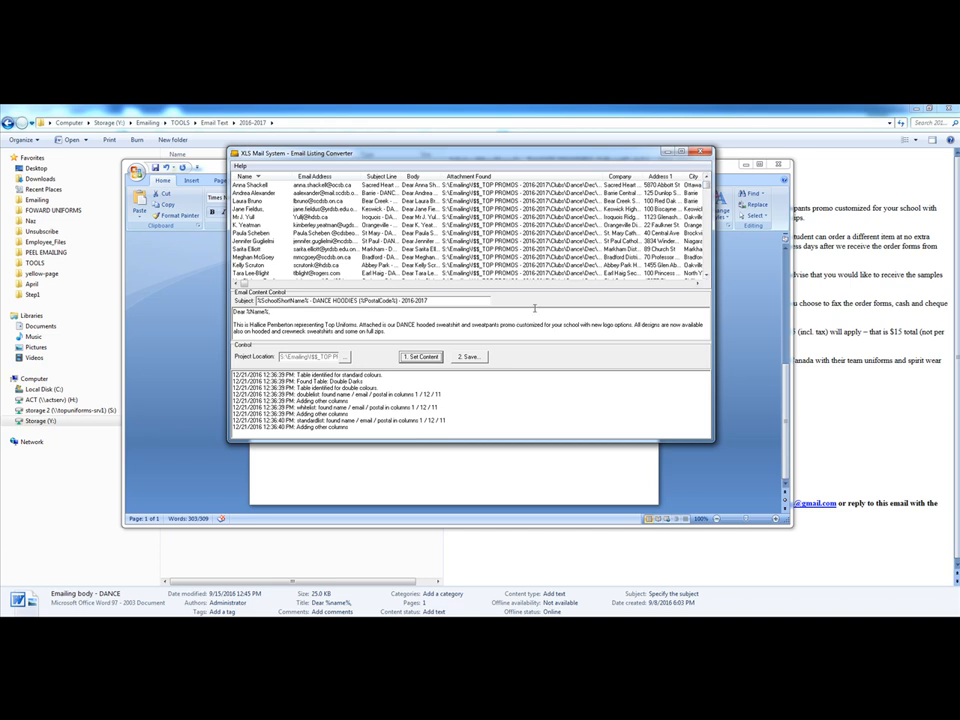
# Save the converted list as comma-delimited file readytoemail in the csv folder under S:\Emailing\!$$_TOP PROMOS - 2016-2017\Clubs\Dance\Dec
pyautogui.click(469, 358)
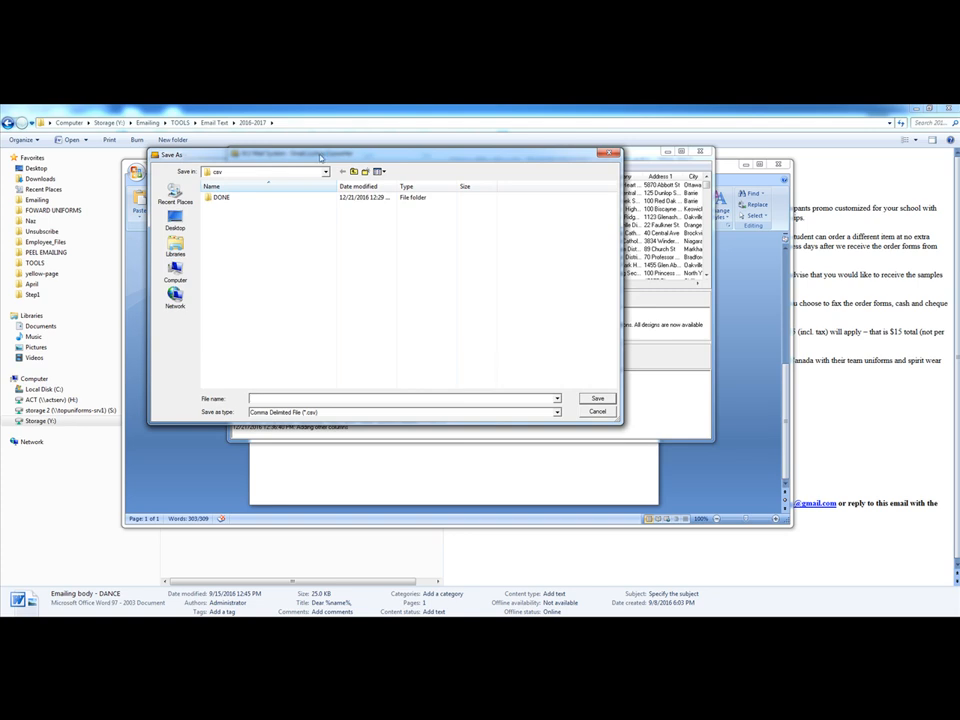
pyautogui.click(325, 171)
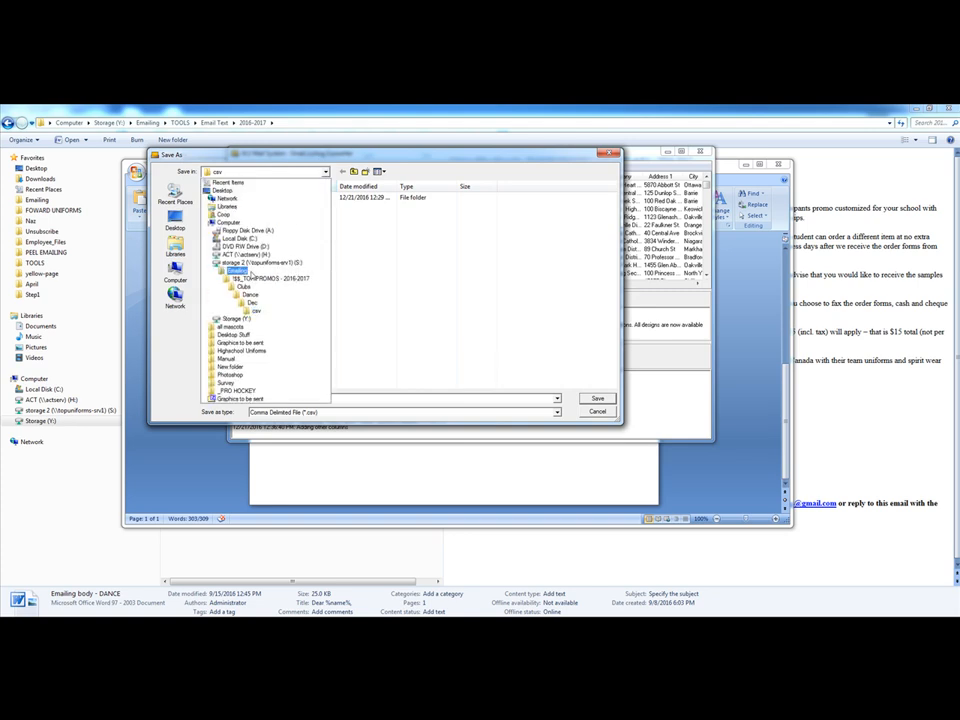
pyautogui.click(245, 271)
pyautogui.doubleClick(267, 198)
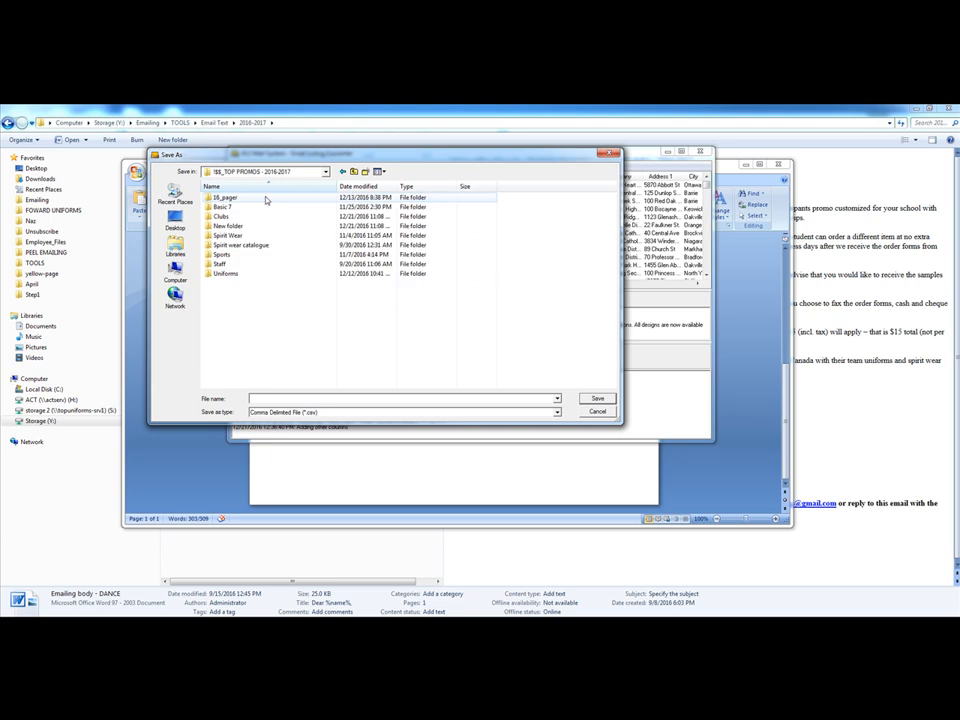
pyautogui.doubleClick(224, 217)
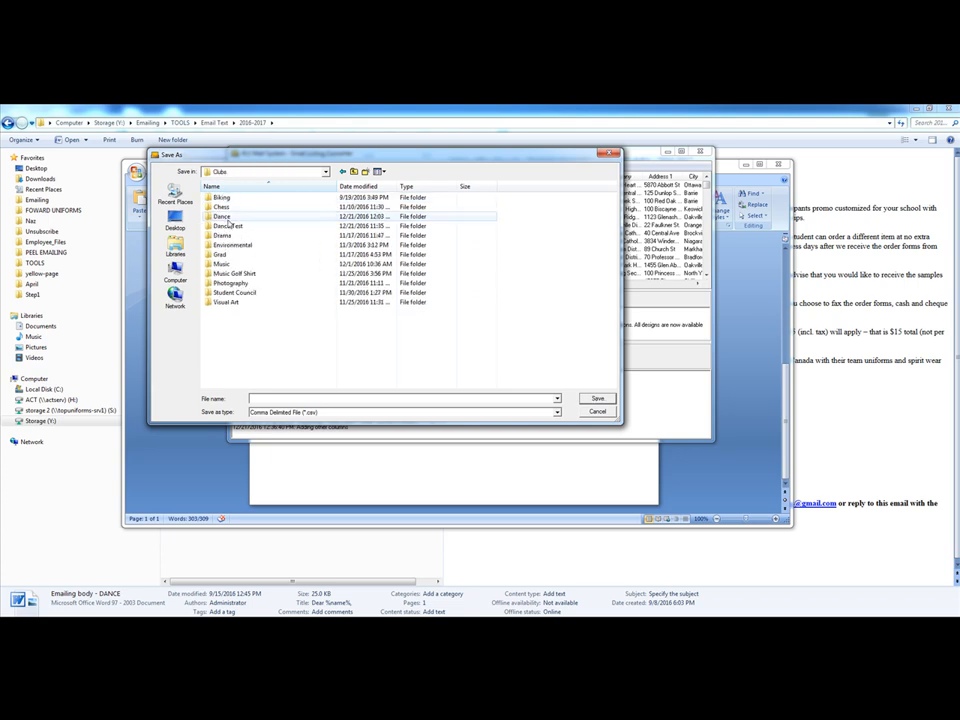
pyautogui.doubleClick(221, 216)
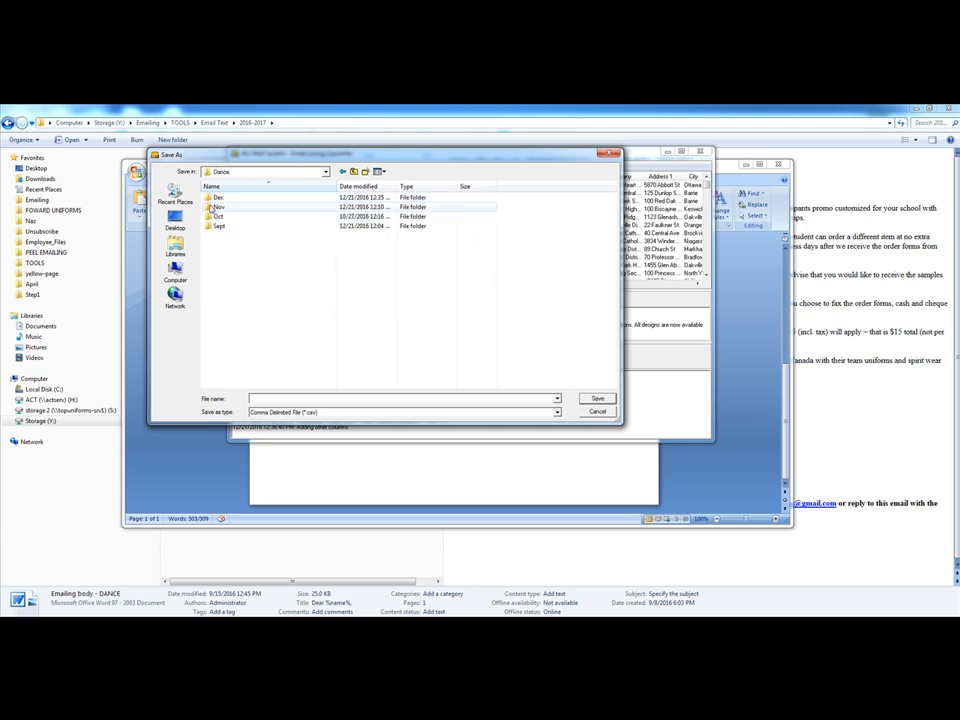
pyautogui.doubleClick(219, 198)
pyautogui.doubleClick(217, 207)
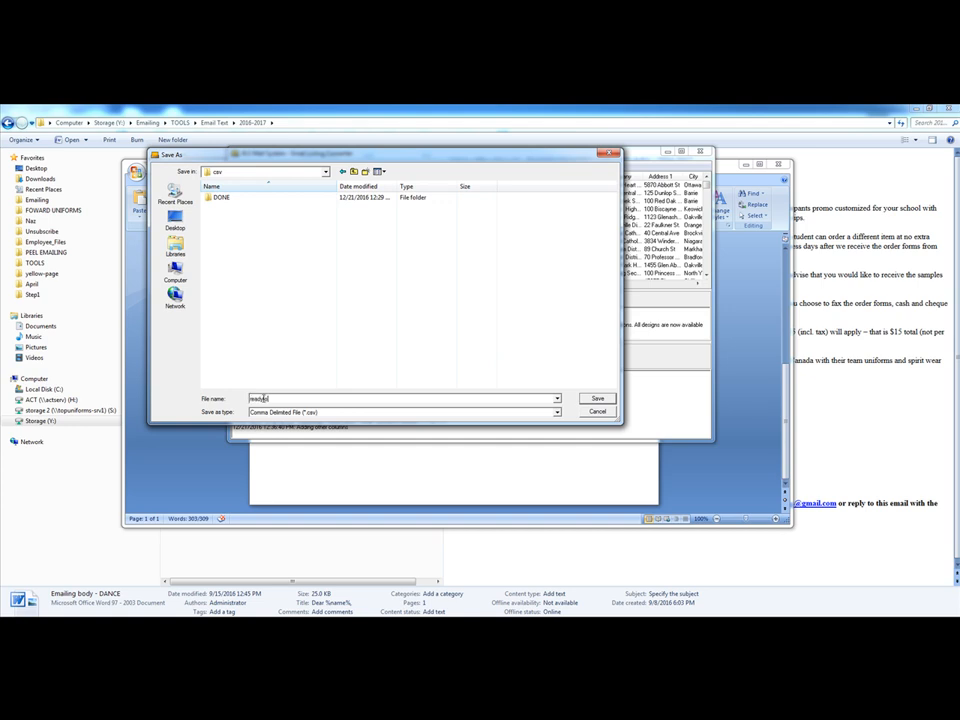
pyautogui.click(263, 398)
pyautogui.write('to')
pyautogui.click(597, 400)
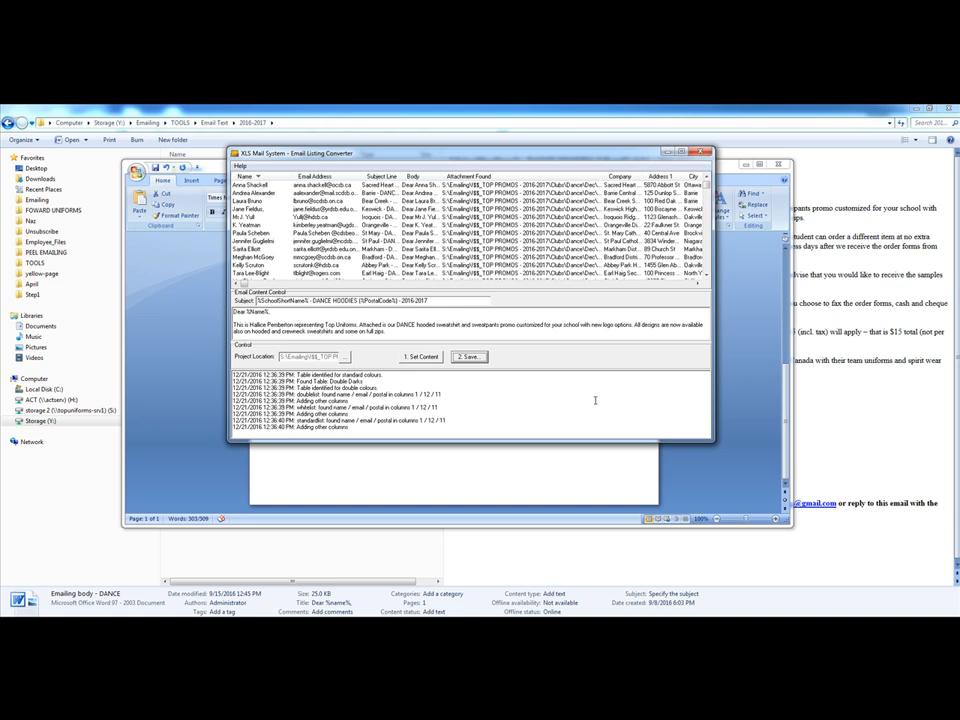
# Minimize the converter, close the Emailing body - DANCE document without saving changes, and return to the Dec folder window
pyautogui.click(668, 154)
pyautogui.click(783, 164)
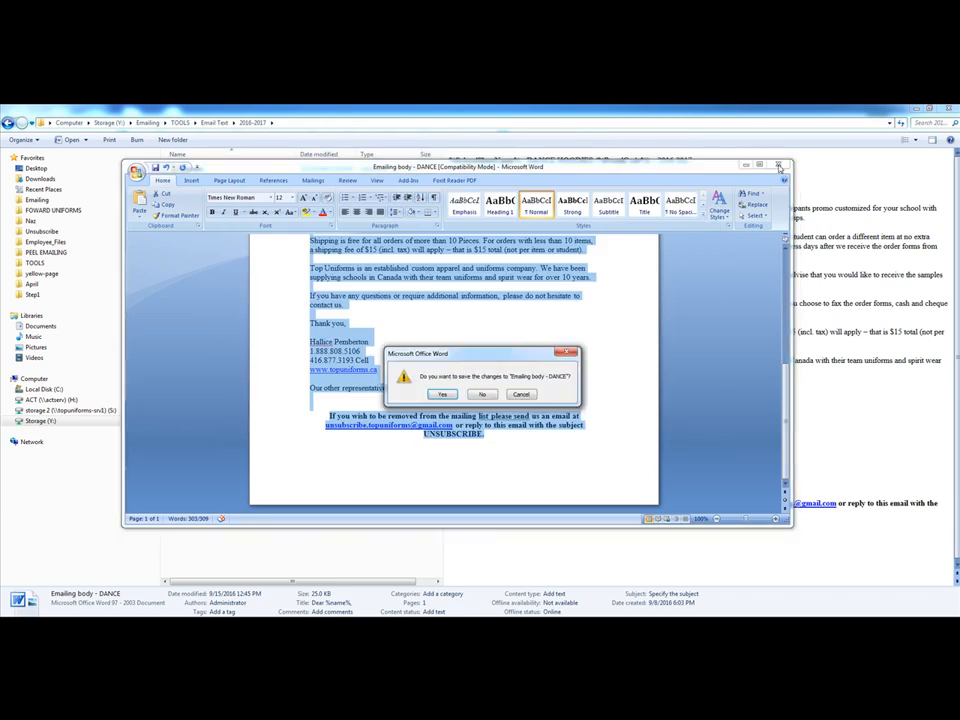
pyautogui.click(481, 395)
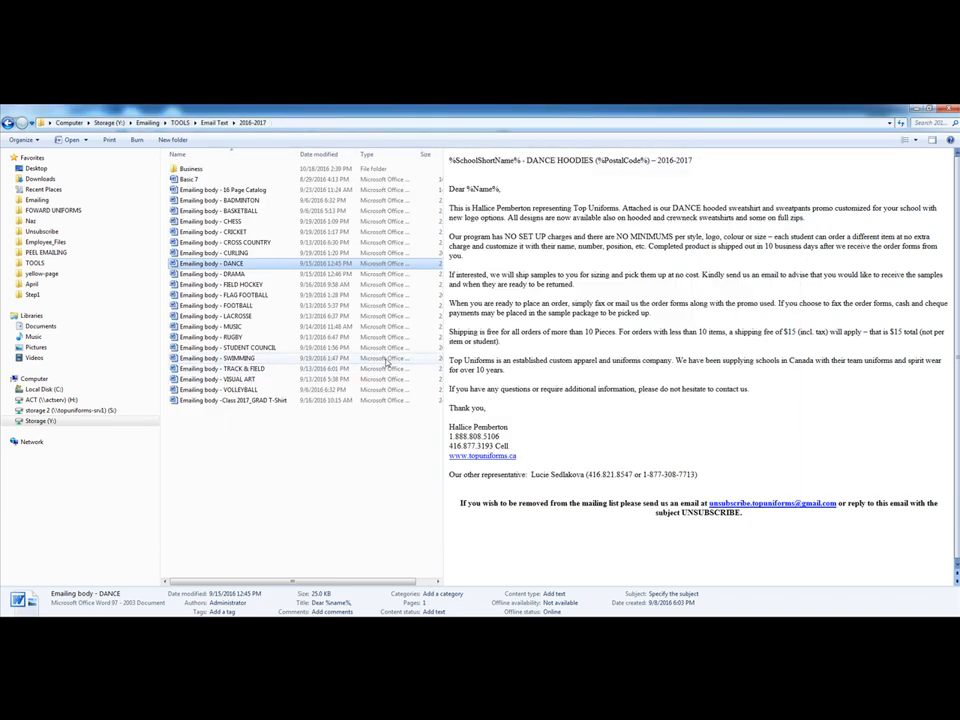
pyautogui.click(913, 107)
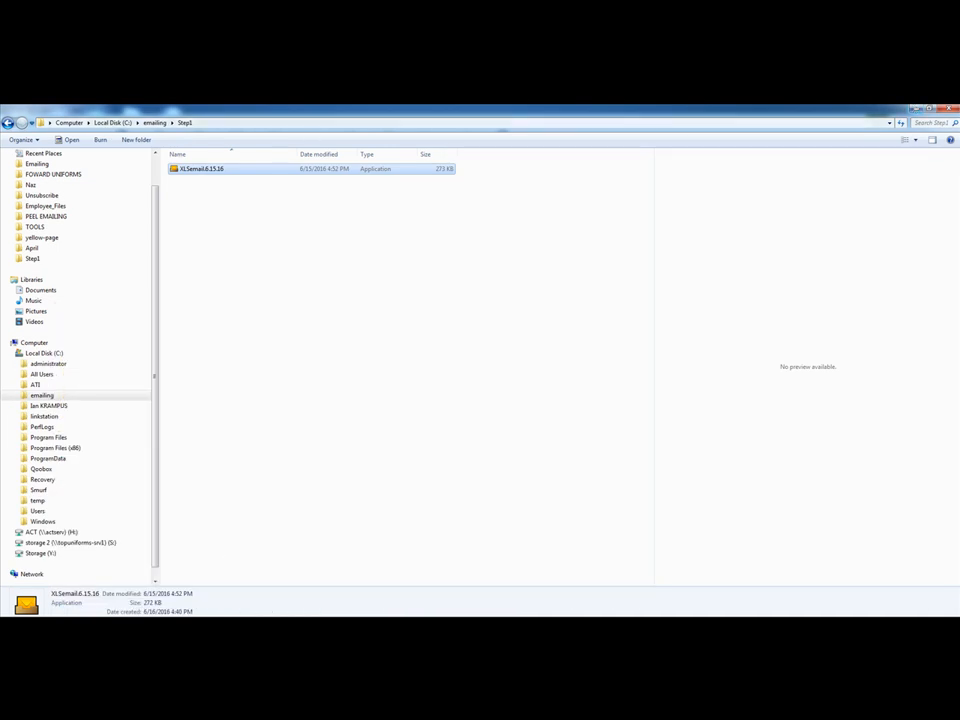
pyautogui.moveTo(176, 630)
pyautogui.click(172, 585)
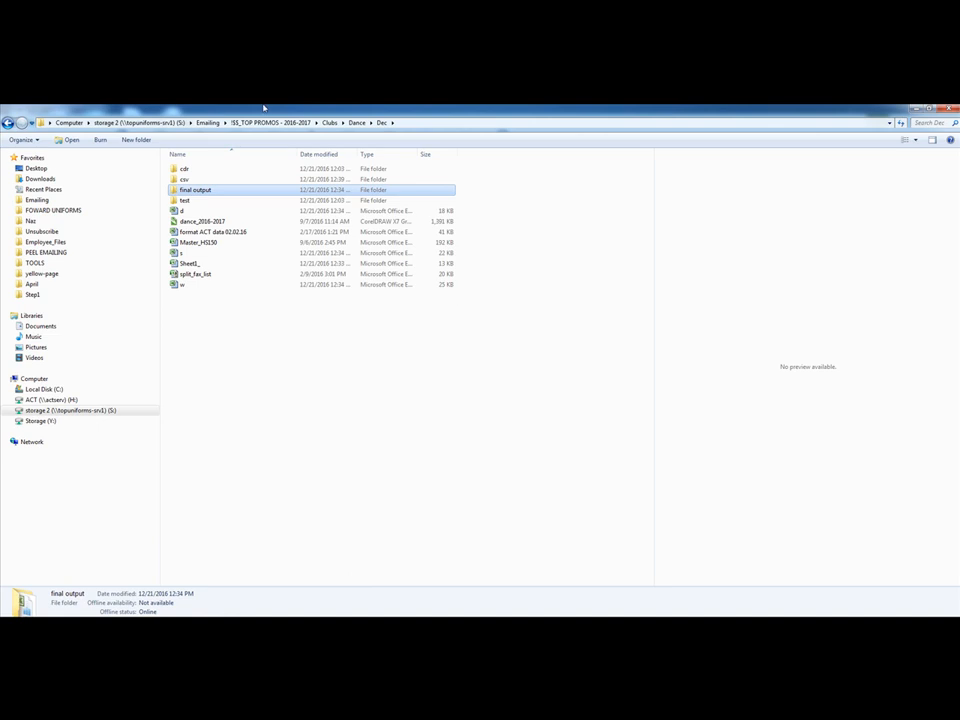
# Open the readytoemail file from the csv folder and widen its Name column to show the full names
pyautogui.doubleClick(197, 181)
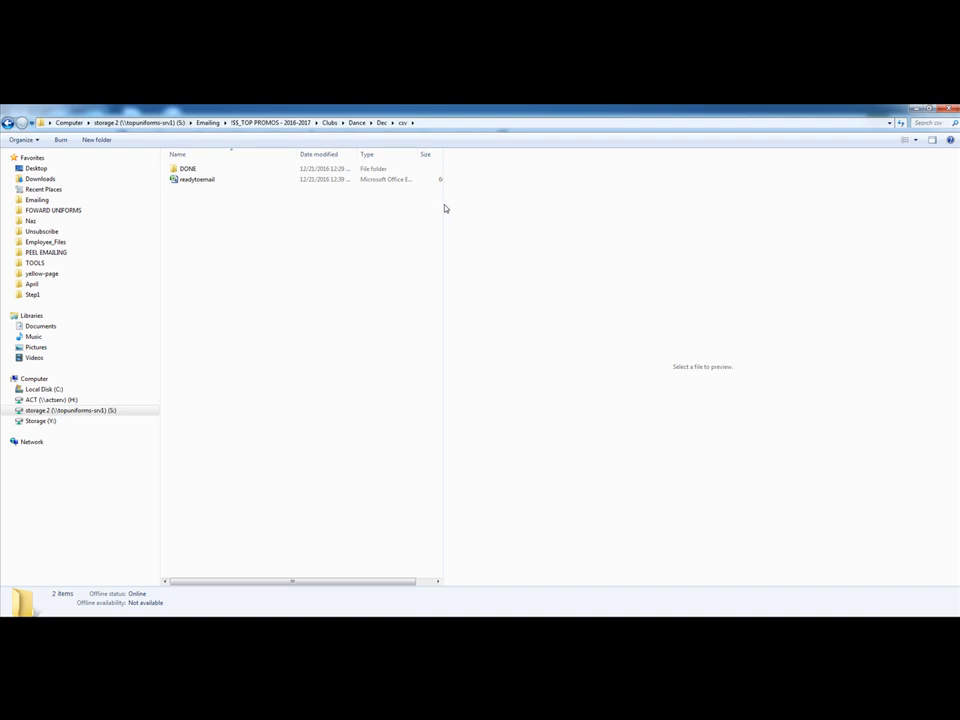
pyautogui.doubleClick(193, 180)
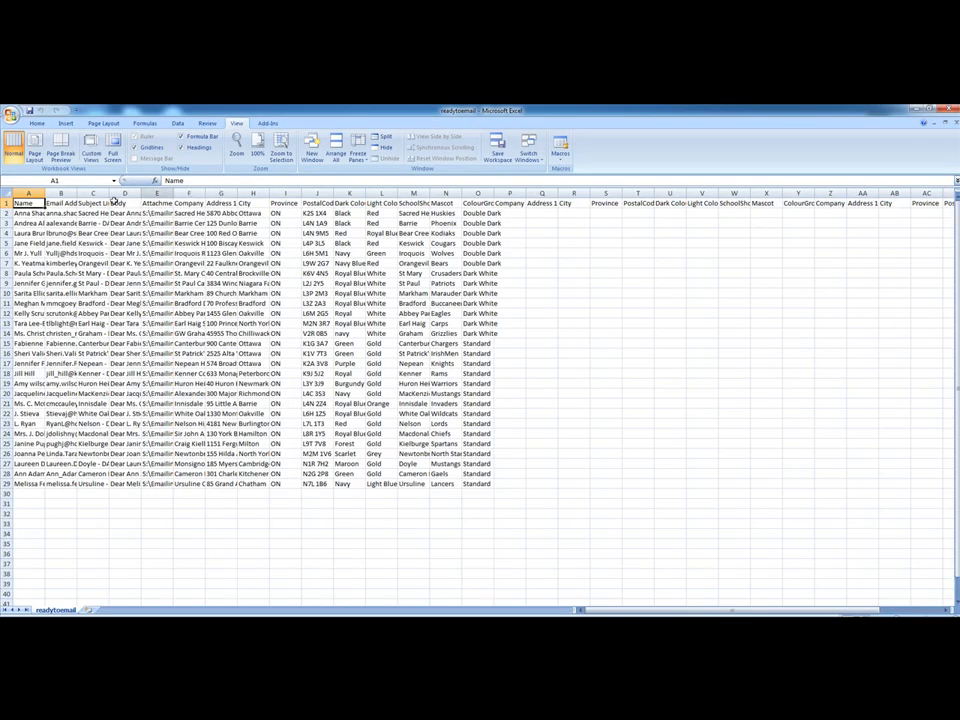
pyautogui.moveTo(45, 194); pyautogui.dragTo(160, 196)
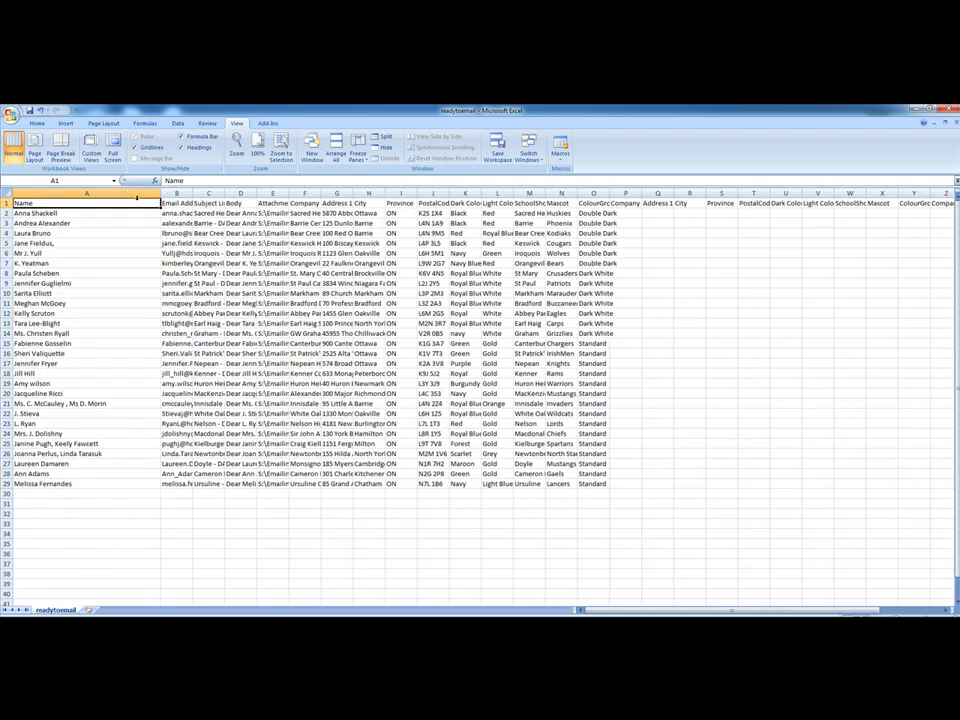
# Sort the readytoemail sheet by the Name column from A to Z, expanding the selection to the adjacent data
pyautogui.click(58, 194)
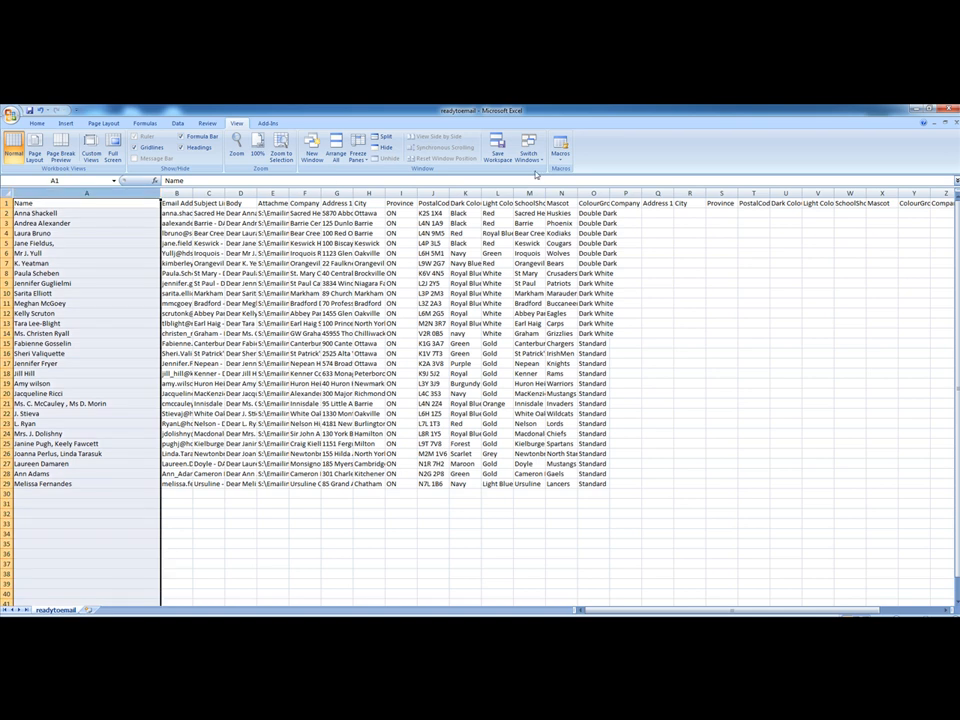
pyautogui.click(36, 123)
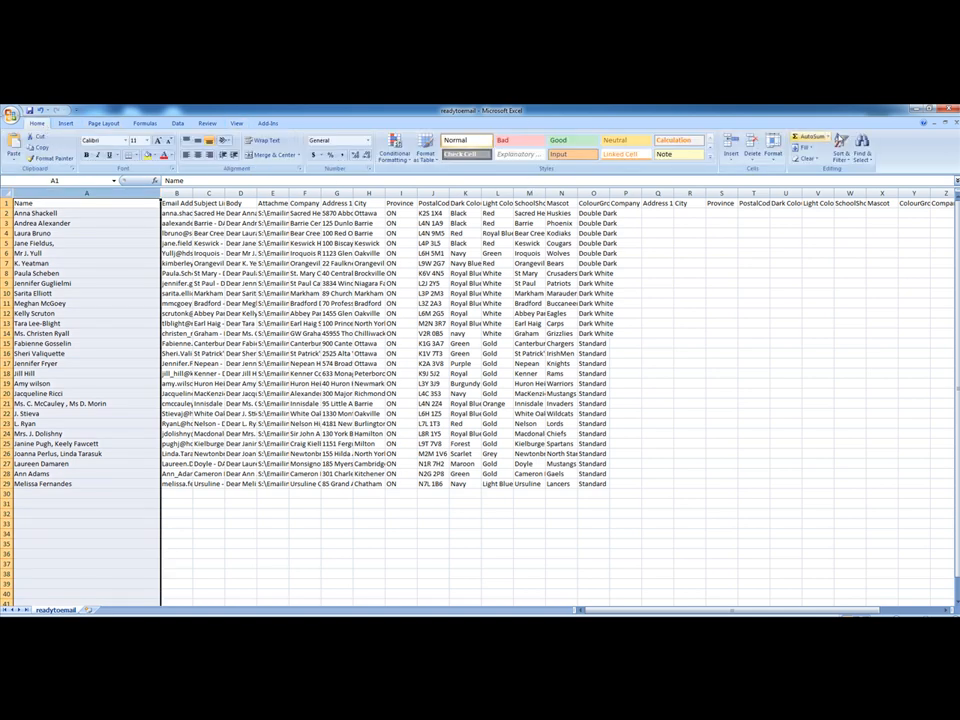
pyautogui.click(840, 150)
pyautogui.click(862, 173)
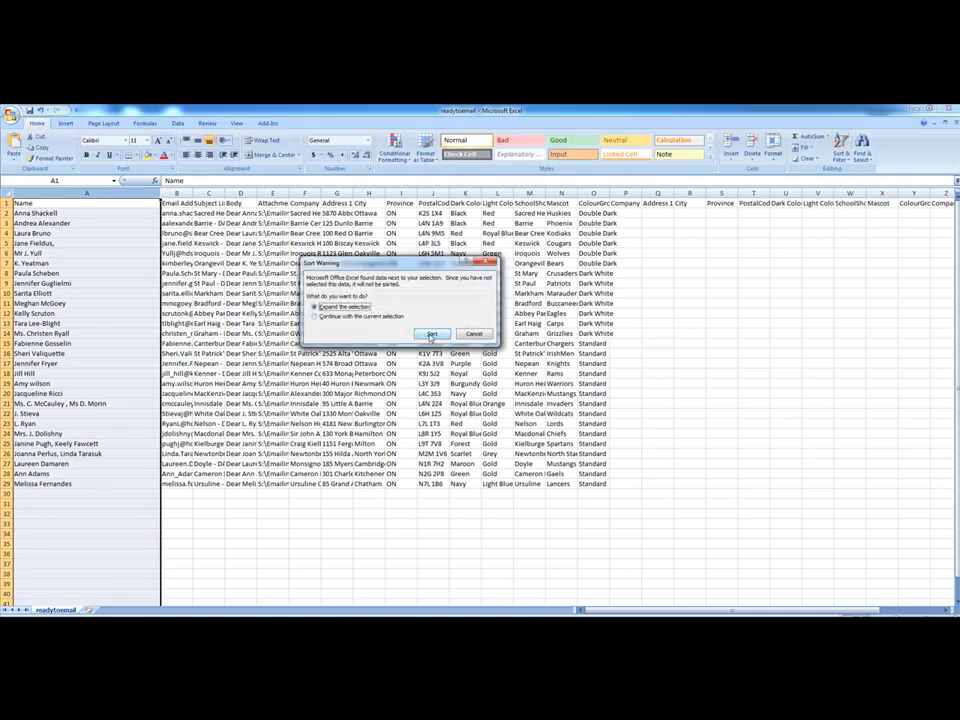
pyautogui.click(428, 334)
# Widen the Email Address column and sort the sheet by it from A to Z, expanding the selection
pyautogui.moveTo(192, 192); pyautogui.dragTo(271, 193)
pyautogui.click(240, 192)
pyautogui.click(850, 158)
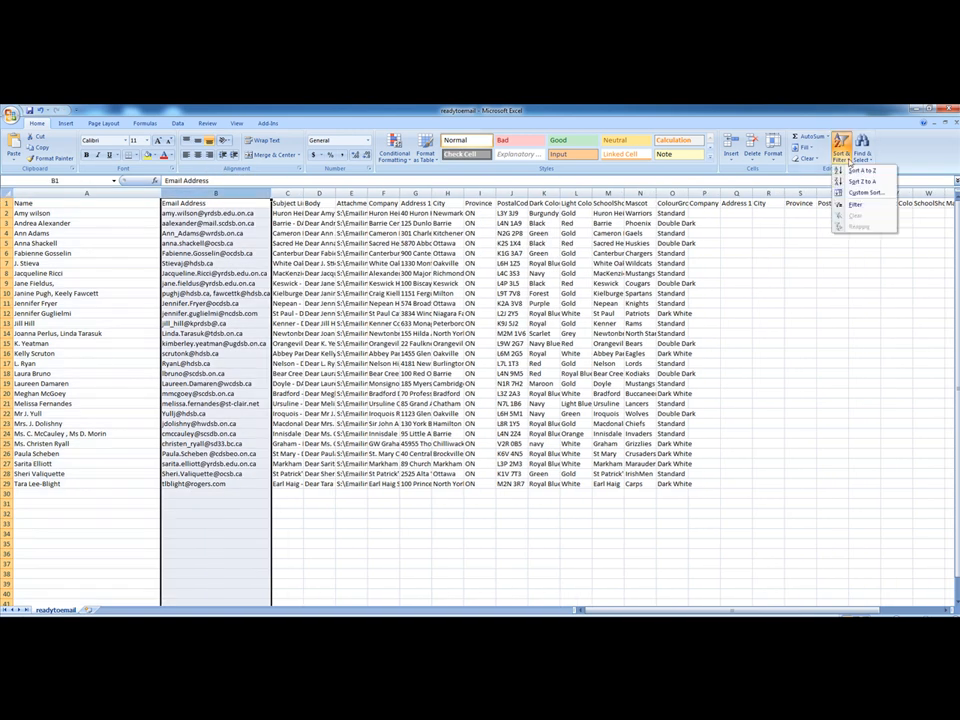
pyautogui.click(862, 171)
pyautogui.click(432, 333)
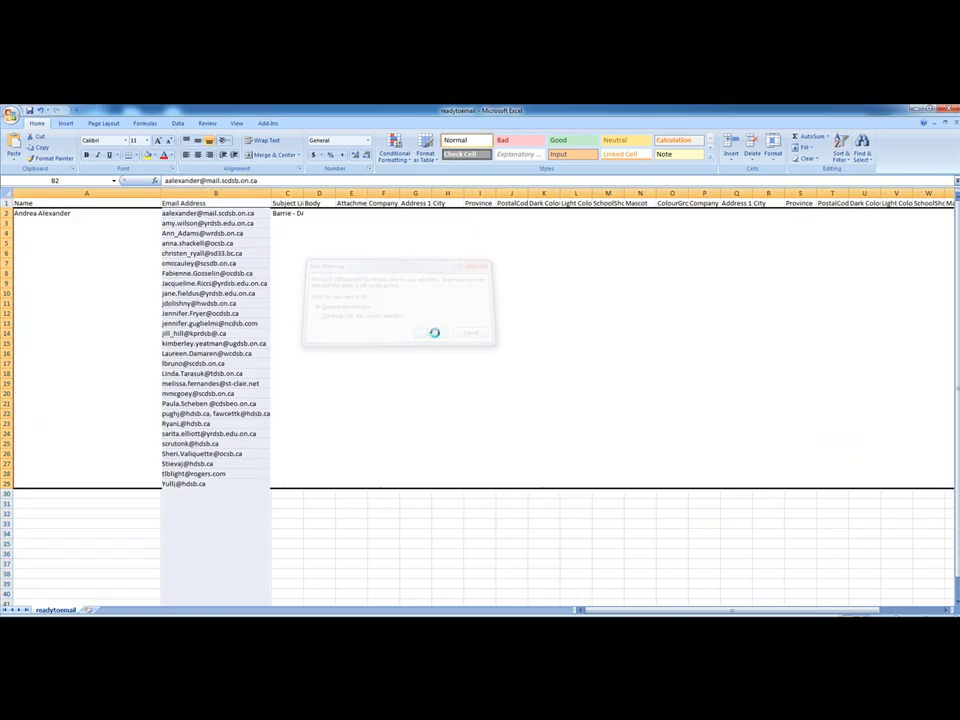
# Widen the Subject Line column and sort the sheet by it from A to Z, expanding the selection
pyautogui.moveTo(303, 192); pyautogui.dragTo(426, 192)
pyautogui.click(391, 192)
pyautogui.click(848, 155)
pyautogui.click(862, 171)
pyautogui.click(432, 334)
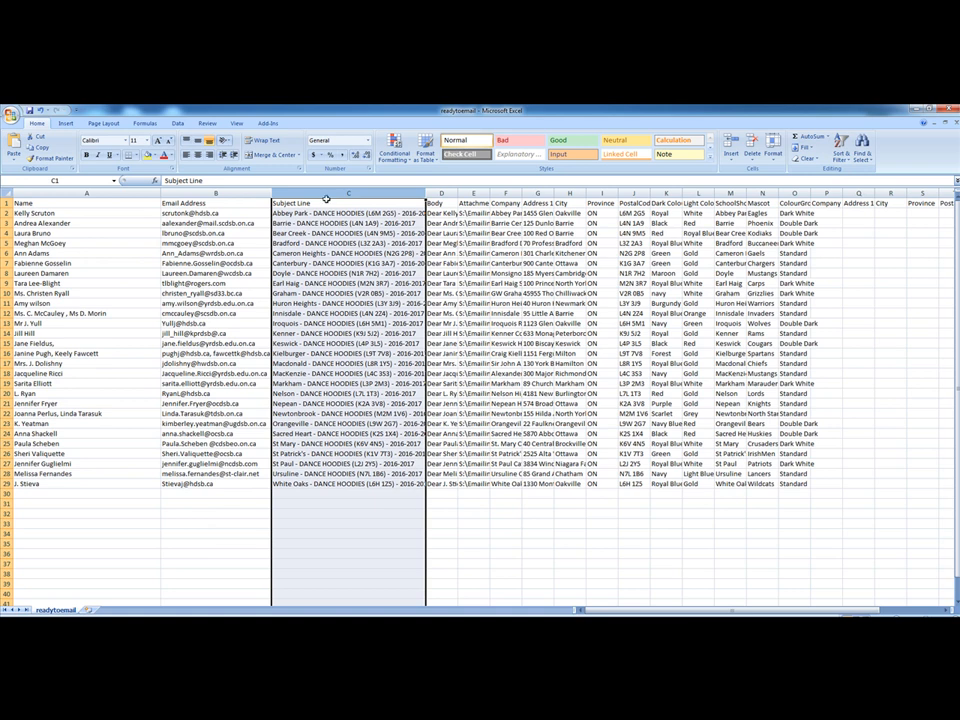
# Widen the Body column and sort the sheet by it from A to Z, expanding the selection
pyautogui.moveTo(458, 193); pyautogui.dragTo(549, 193)
pyautogui.click(487, 193)
pyautogui.click(840, 152)
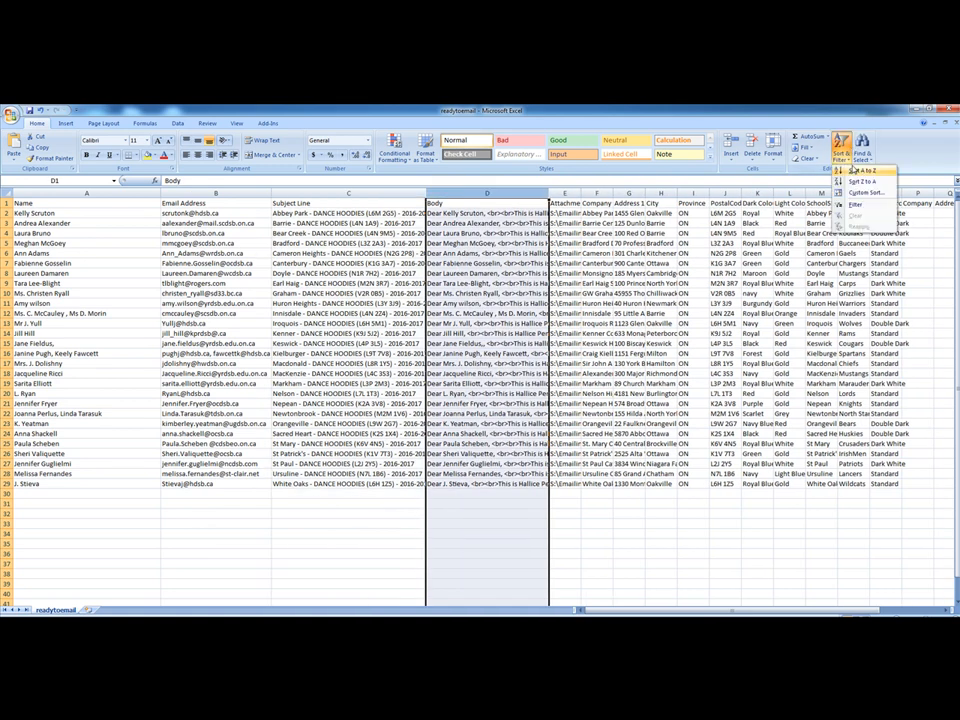
pyautogui.click(862, 171)
pyautogui.click(432, 334)
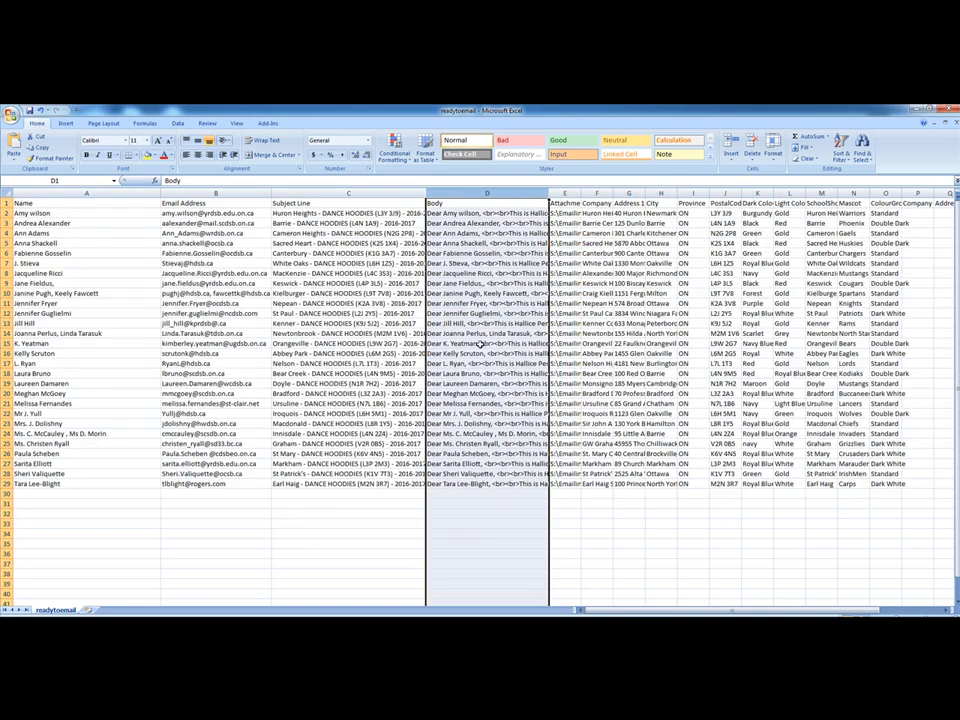
# Widen the Attachment Found column, sort the sheet by it from A to Z with the selection expanded, and deselect the column
pyautogui.moveTo(580, 193); pyautogui.dragTo(651, 193)
pyautogui.click(600, 193)
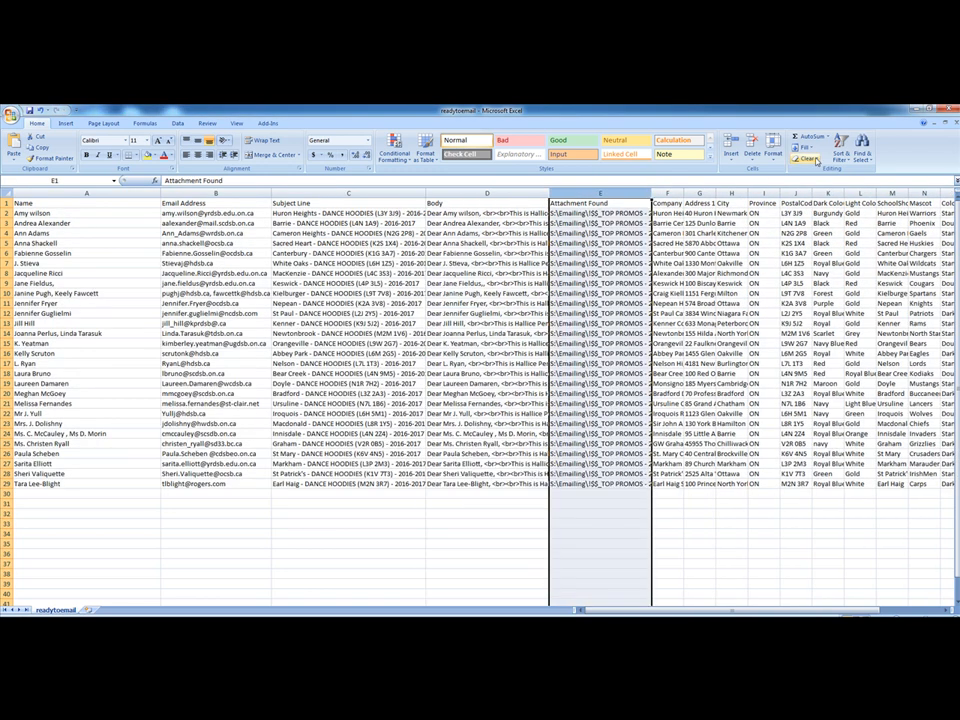
pyautogui.click(840, 152)
pyautogui.click(862, 171)
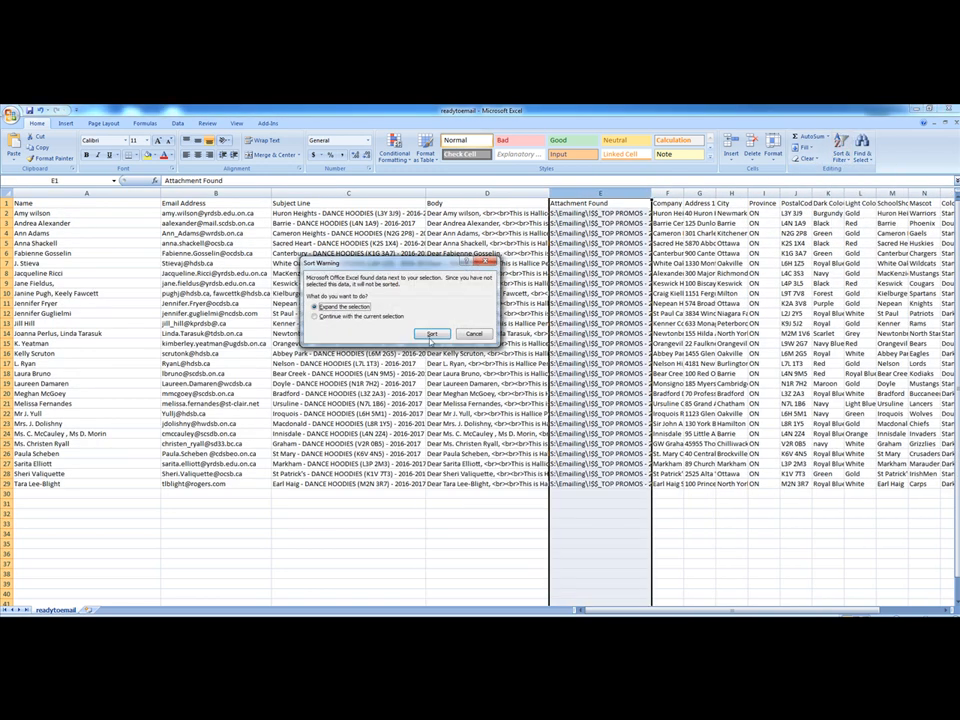
pyautogui.click(432, 334)
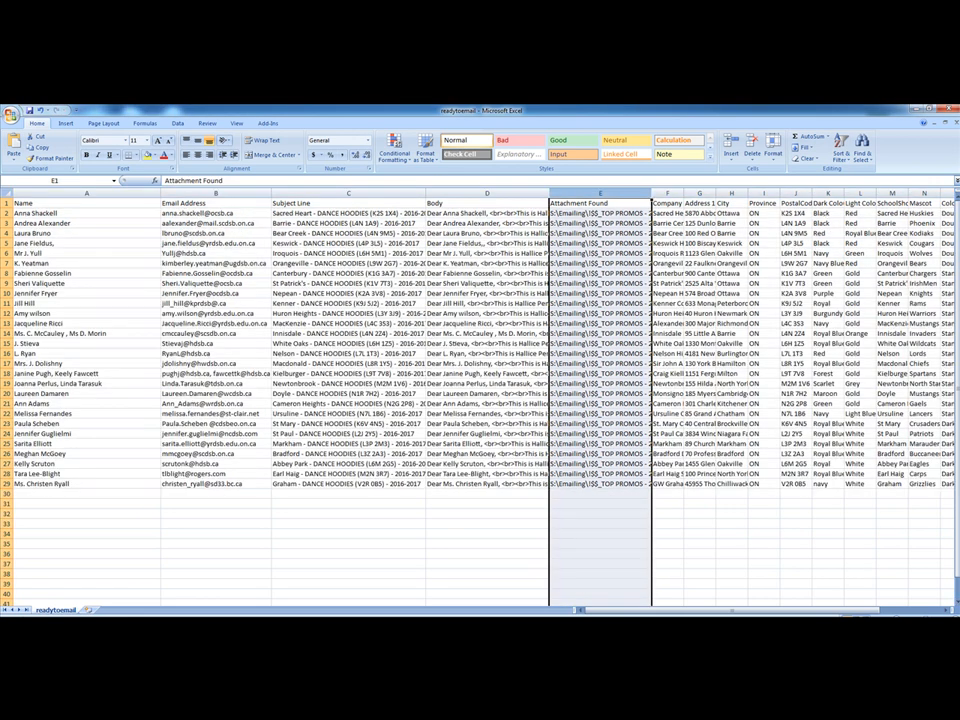
pyautogui.click(763, 523)
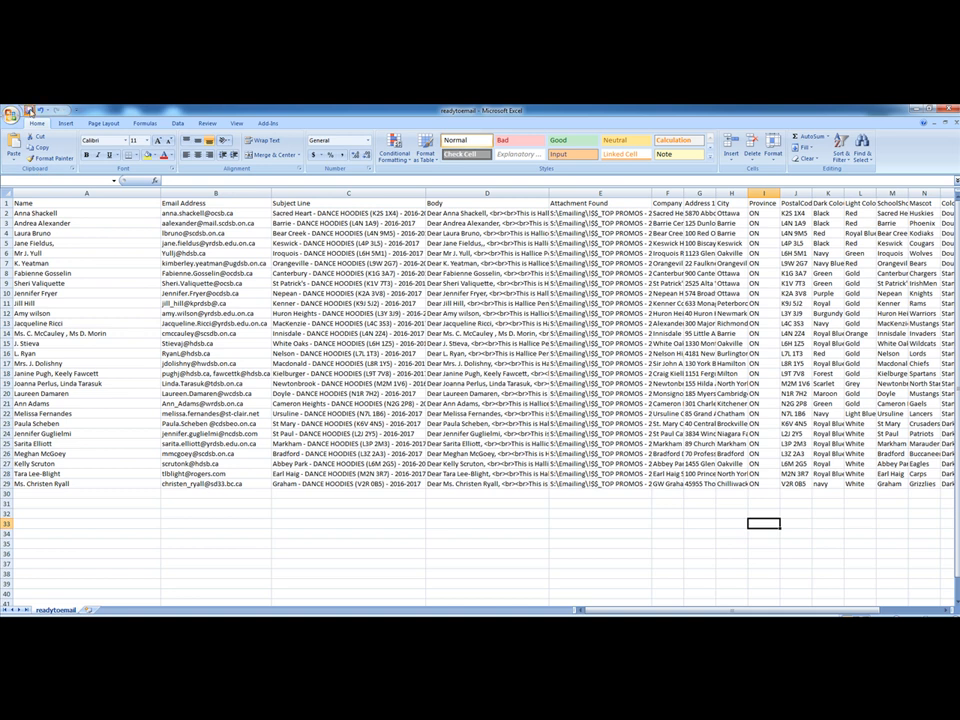
# Save and close readytoemail in comma-delimited format, replacing the existing file in the csv folder, and return to the Dec folder
pyautogui.click(29, 110)
pyautogui.click(443, 401)
pyautogui.click(951, 110)
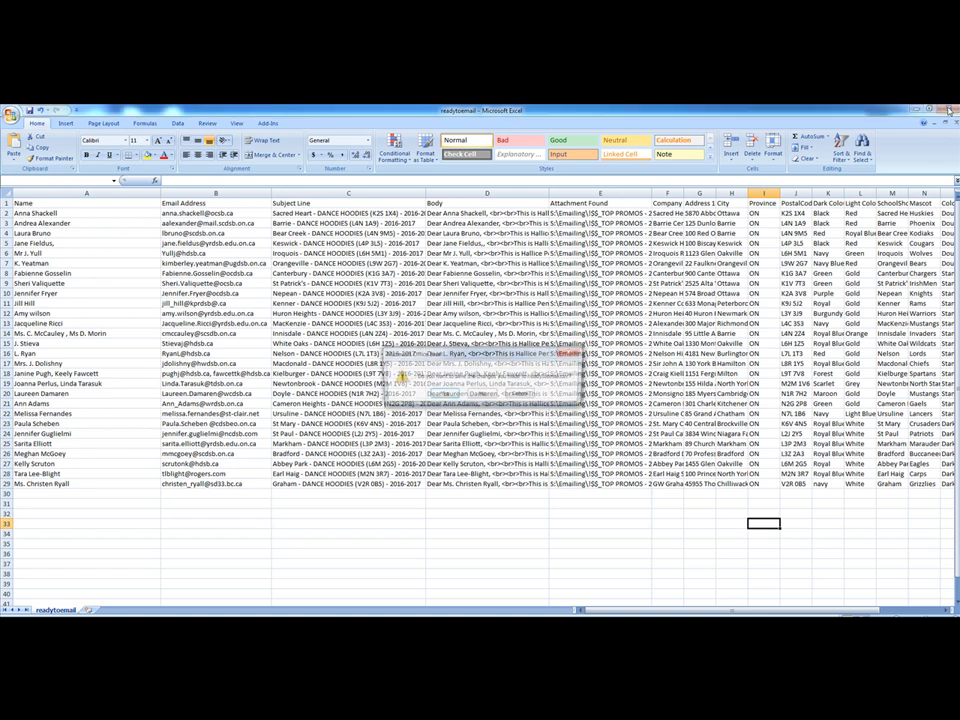
pyautogui.click(443, 396)
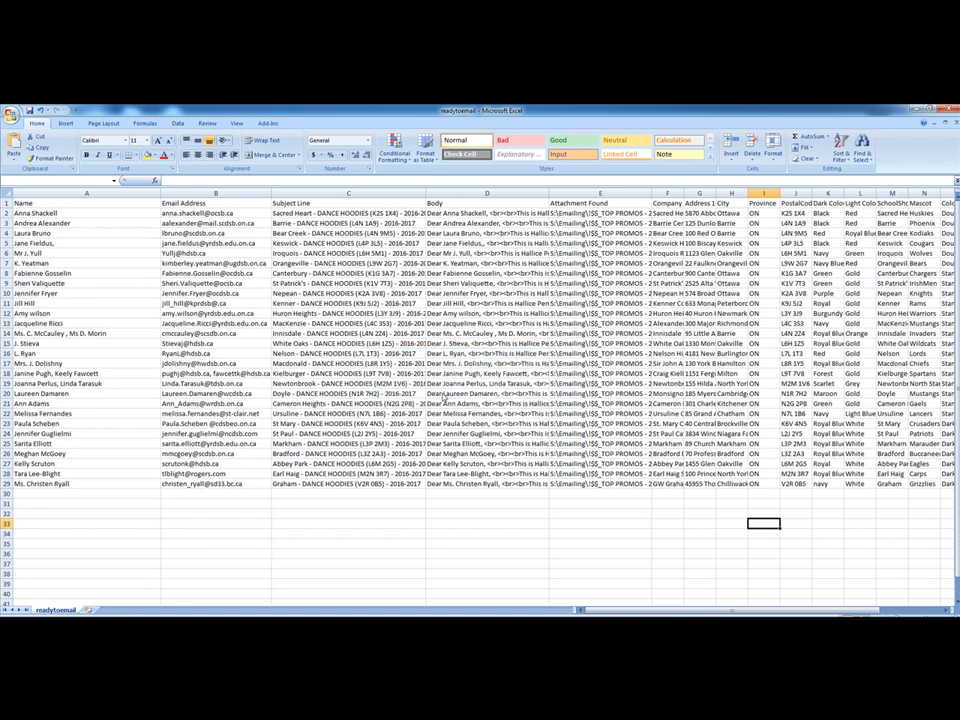
pyautogui.click(590, 460)
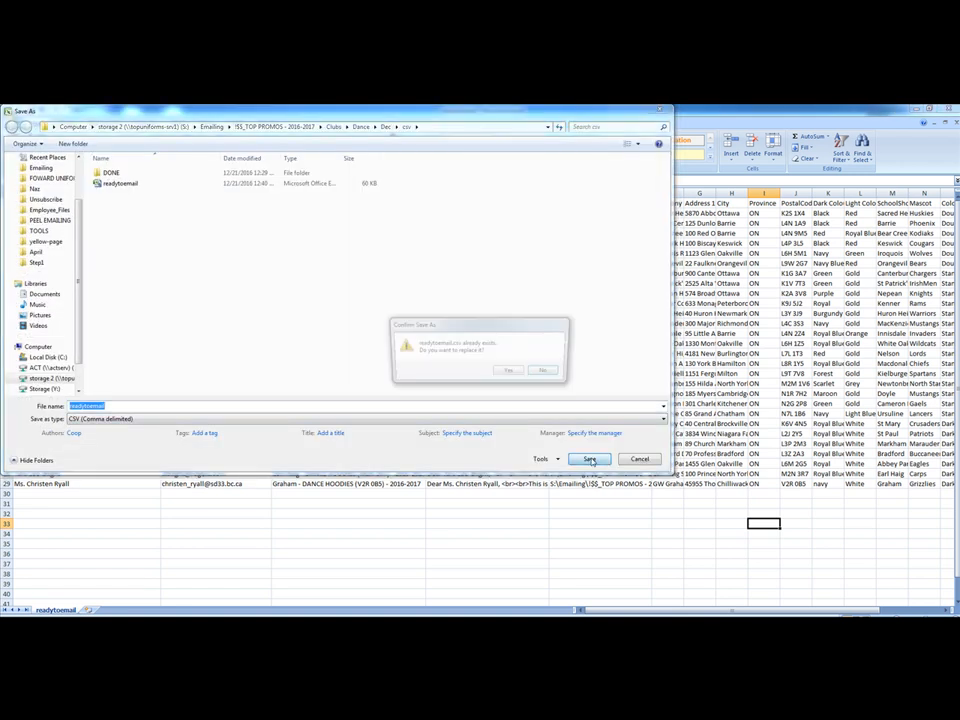
pyautogui.click(508, 371)
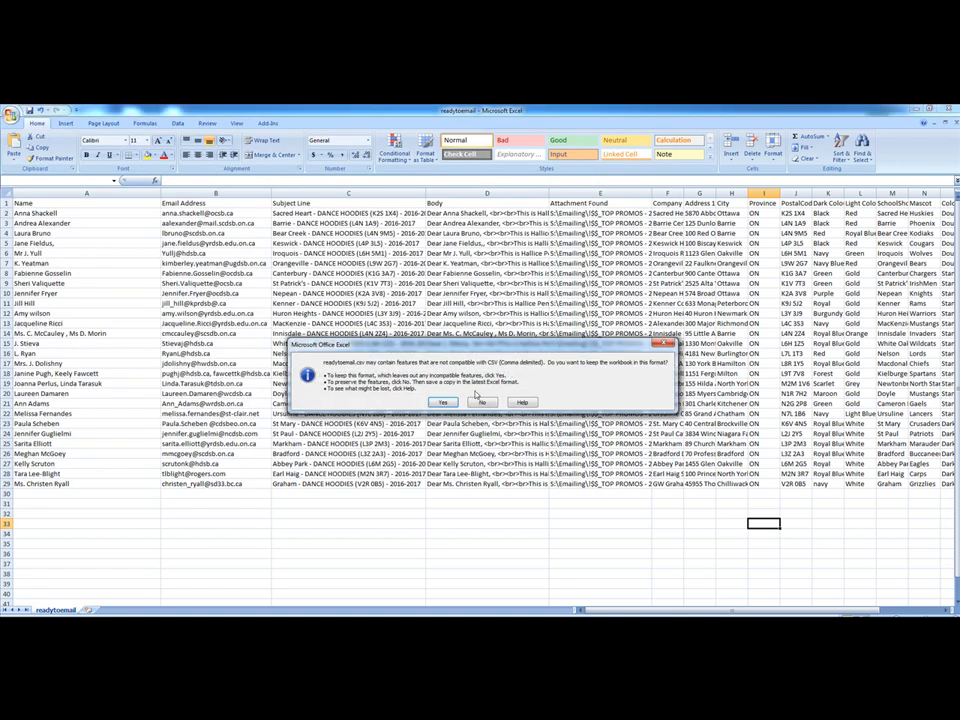
pyautogui.click(442, 407)
pyautogui.click(200, 252)
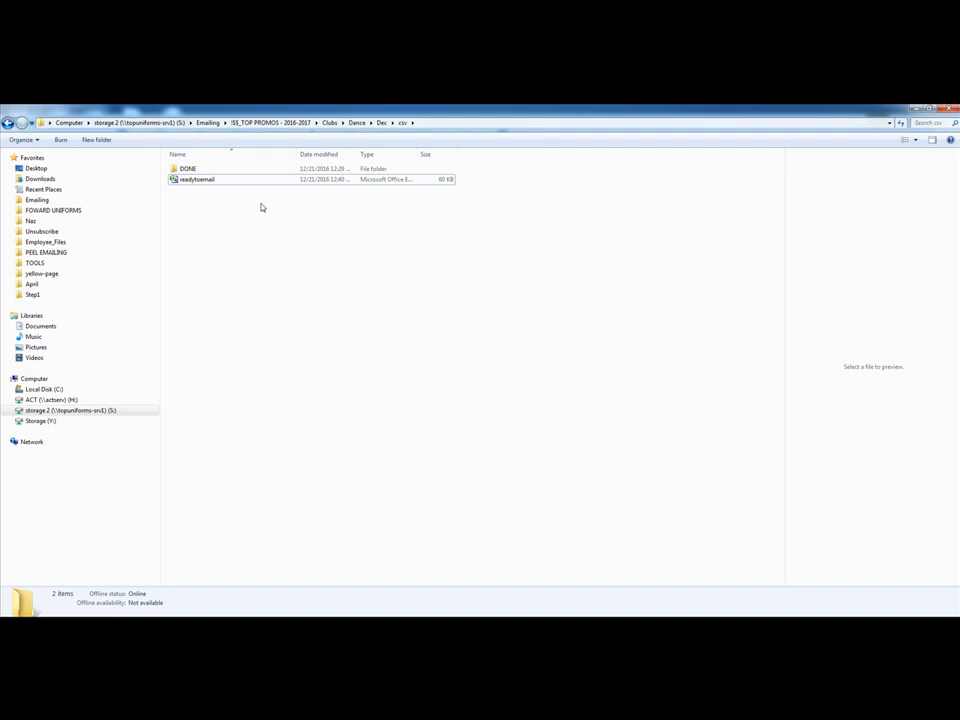
pyautogui.click(381, 122)
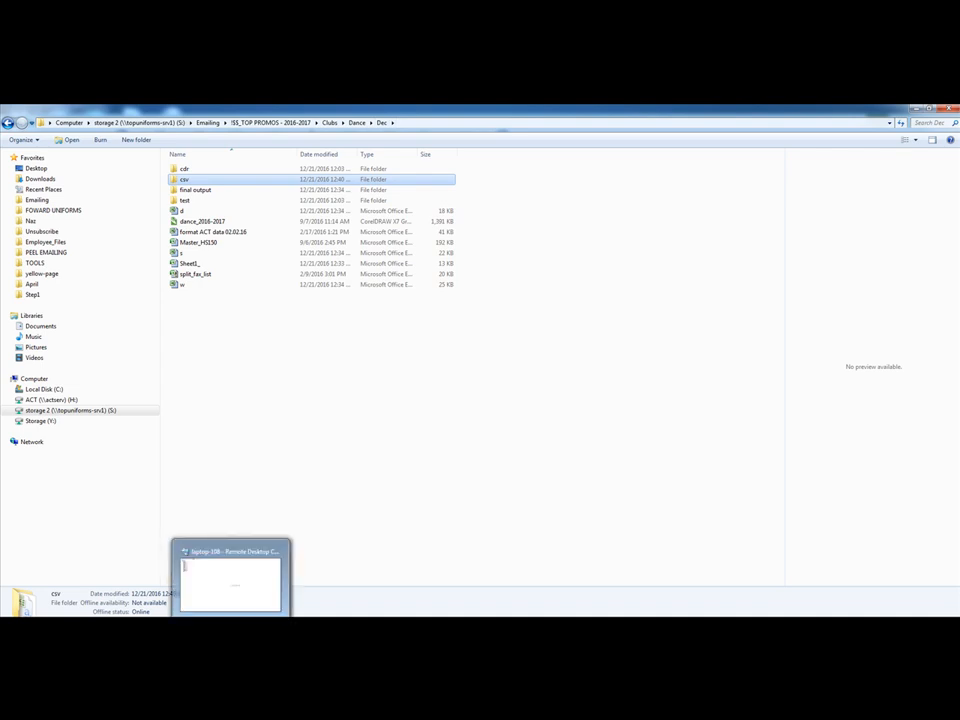
# Switch to Remote Desktop Connection Manager, open the laptop-1 session and unlock it with the account password
pyautogui.click(231, 622)
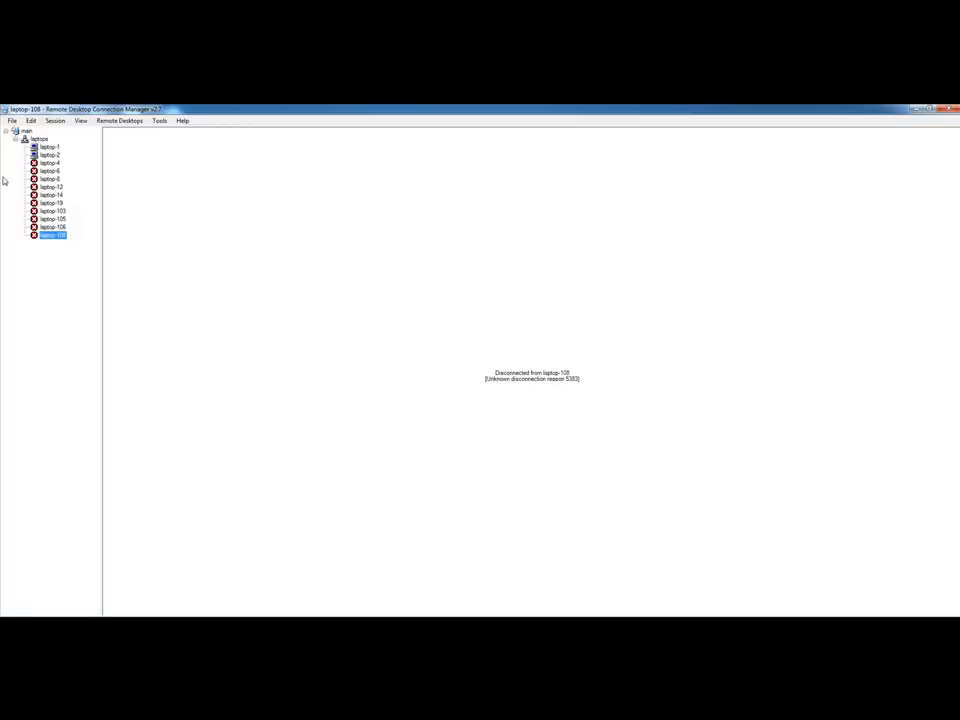
pyautogui.click(49, 146)
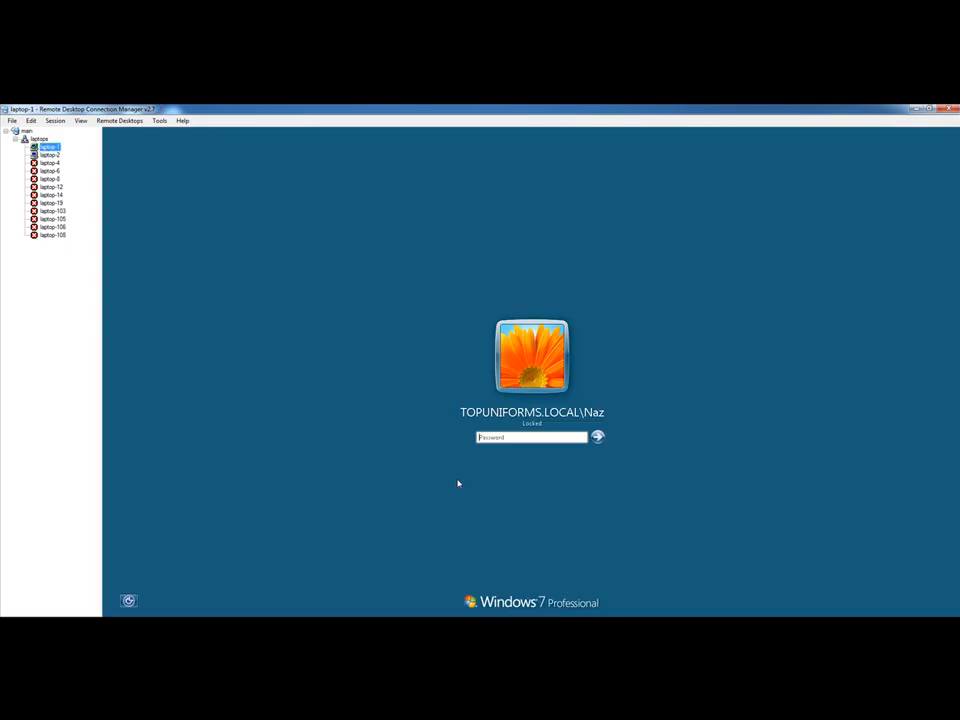
pyautogui.click(494, 436)
pyautogui.write('********')
pyautogui.press('Return')
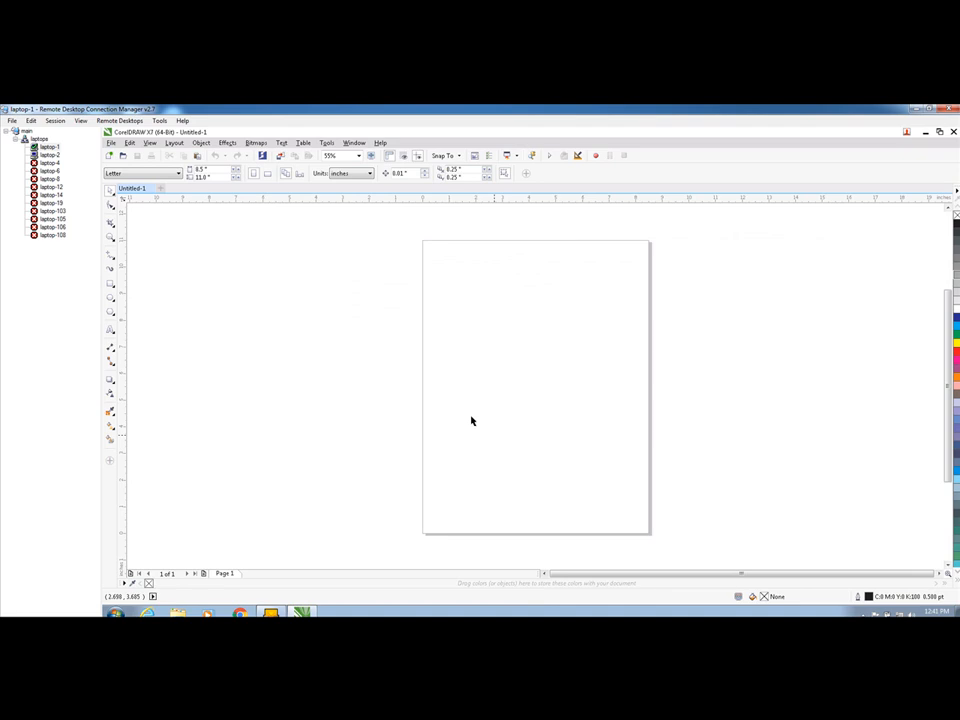
# Launch excelEmail.03.07.16 from C:\emailing\Step2 on laptop-1 and enlarge the Mass Mailer window
pyautogui.click(178, 613)
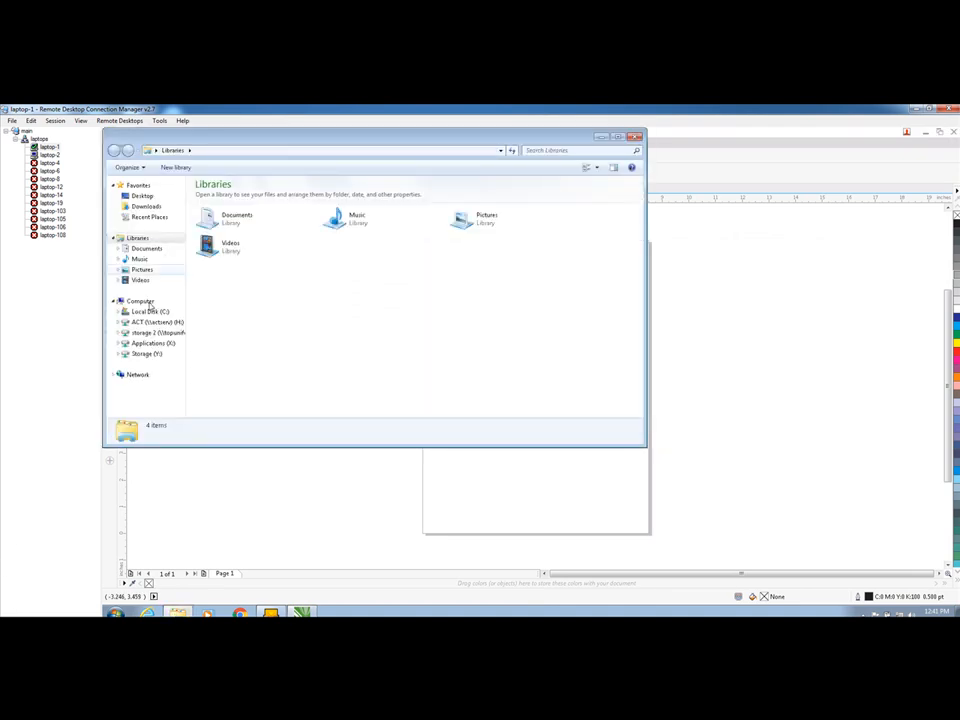
pyautogui.click(150, 313)
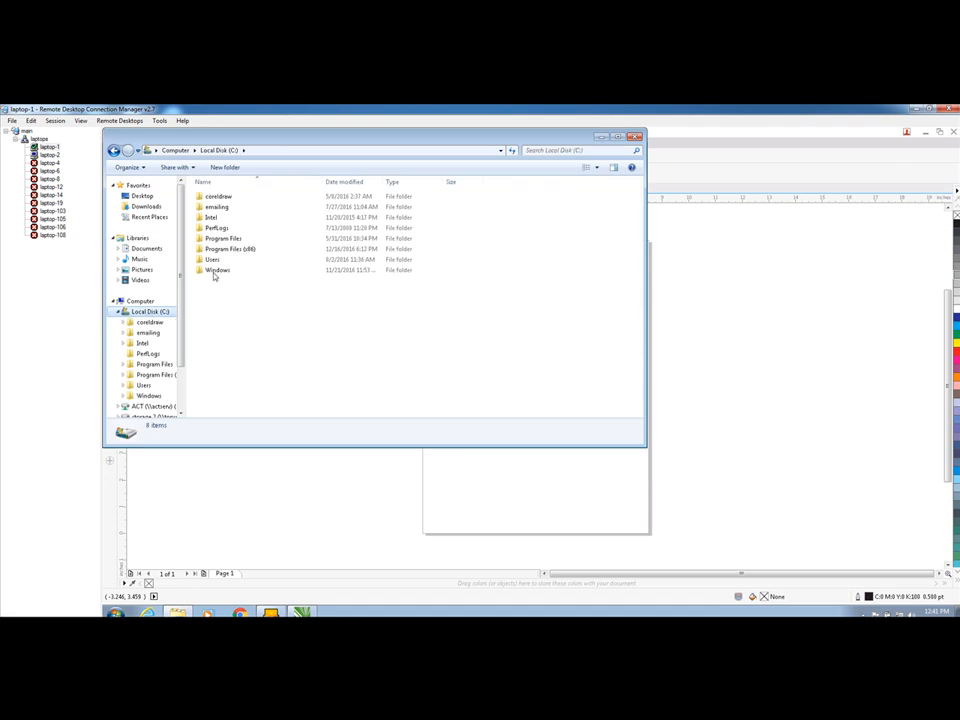
pyautogui.click(218, 208)
pyautogui.doubleClick(218, 208)
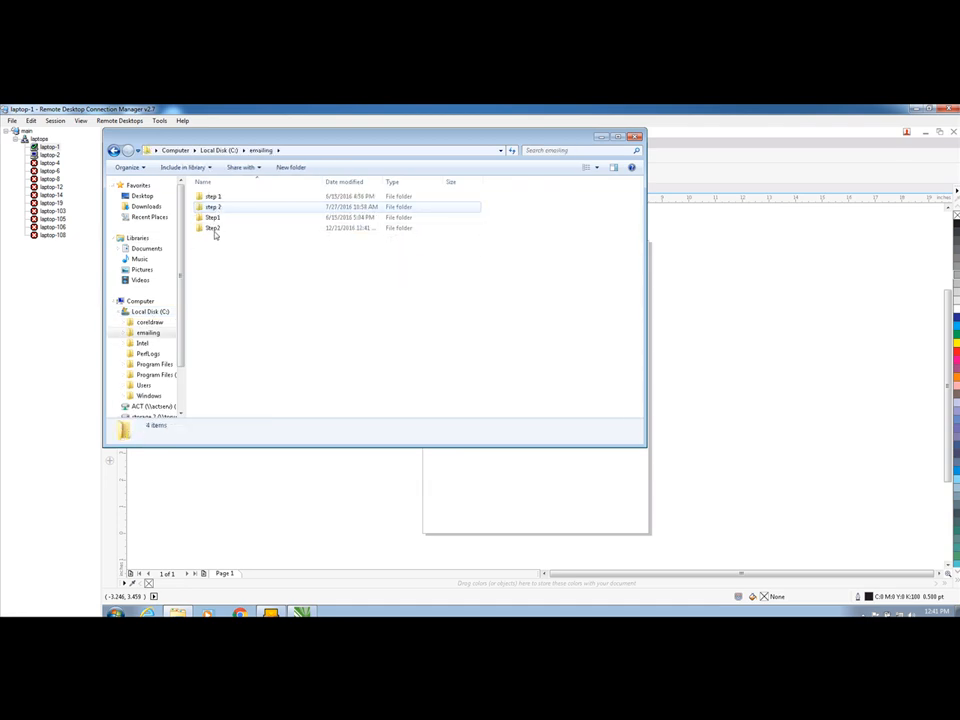
pyautogui.doubleClick(213, 228)
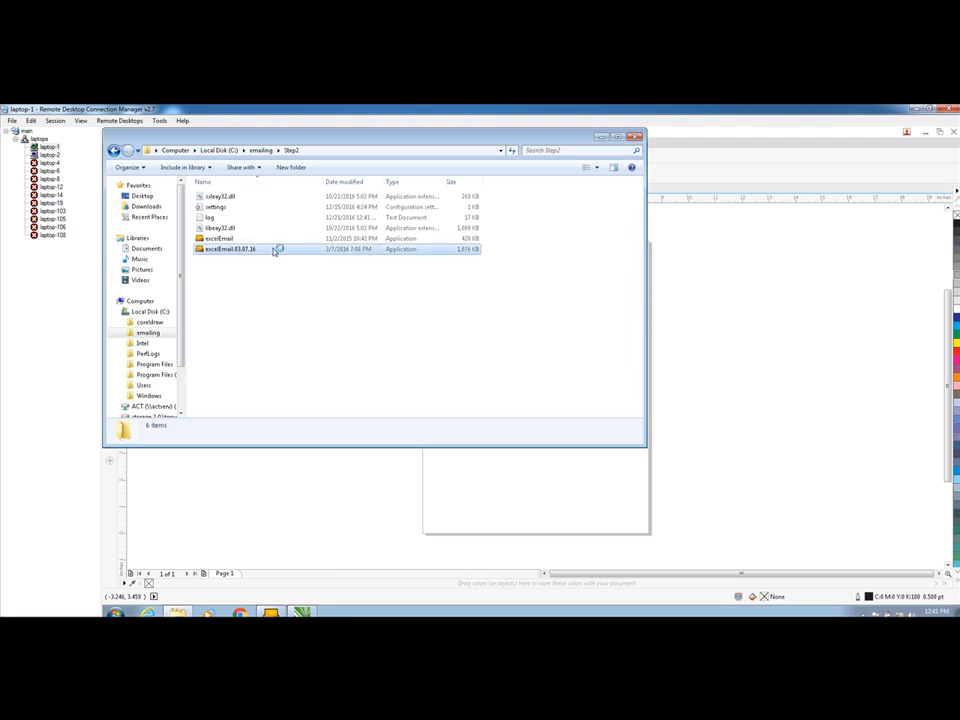
pyautogui.doubleClick(273, 250)
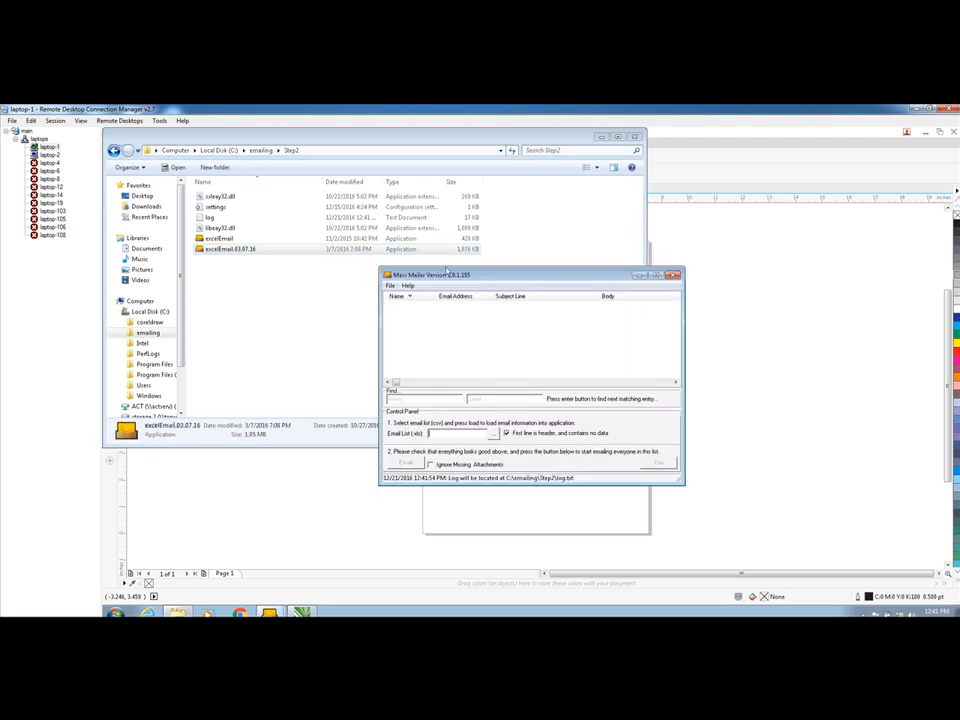
pyautogui.moveTo(376, 265); pyautogui.dragTo(262, 174)
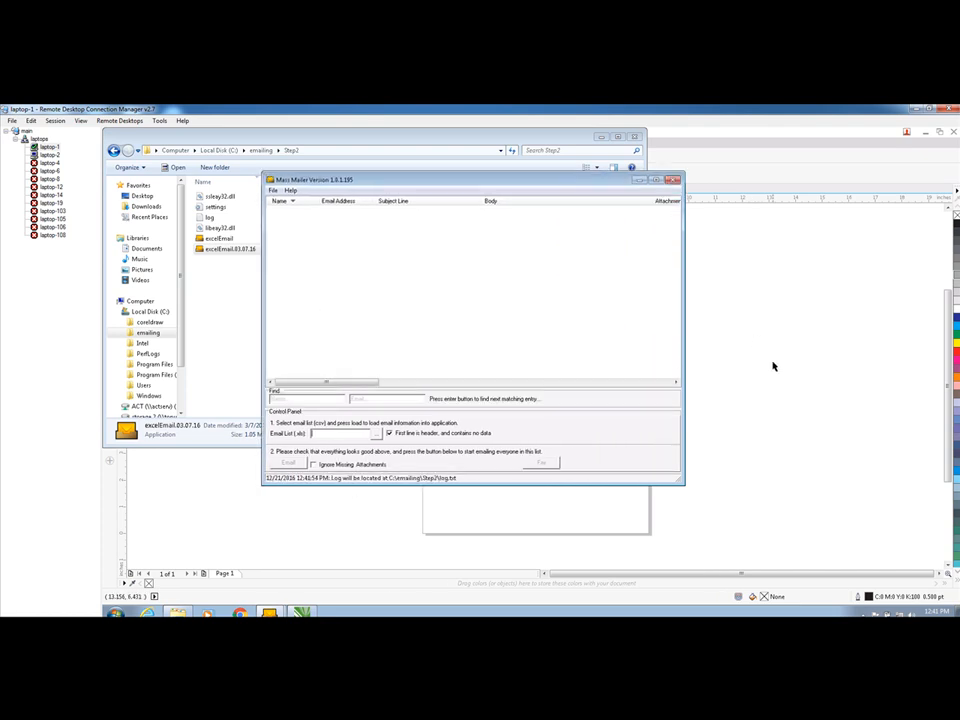
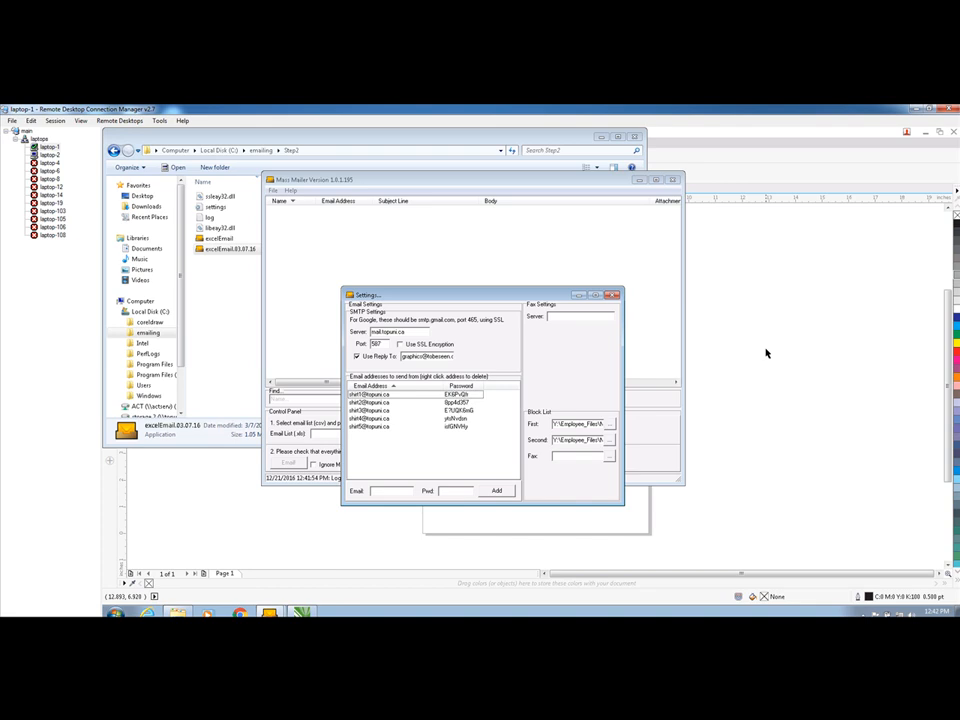
# Widen the Mass Mailer Settings window to review its SMTP, reply-to and sender account settings
pyautogui.moveTo(622, 350); pyautogui.dragTo(805, 350)
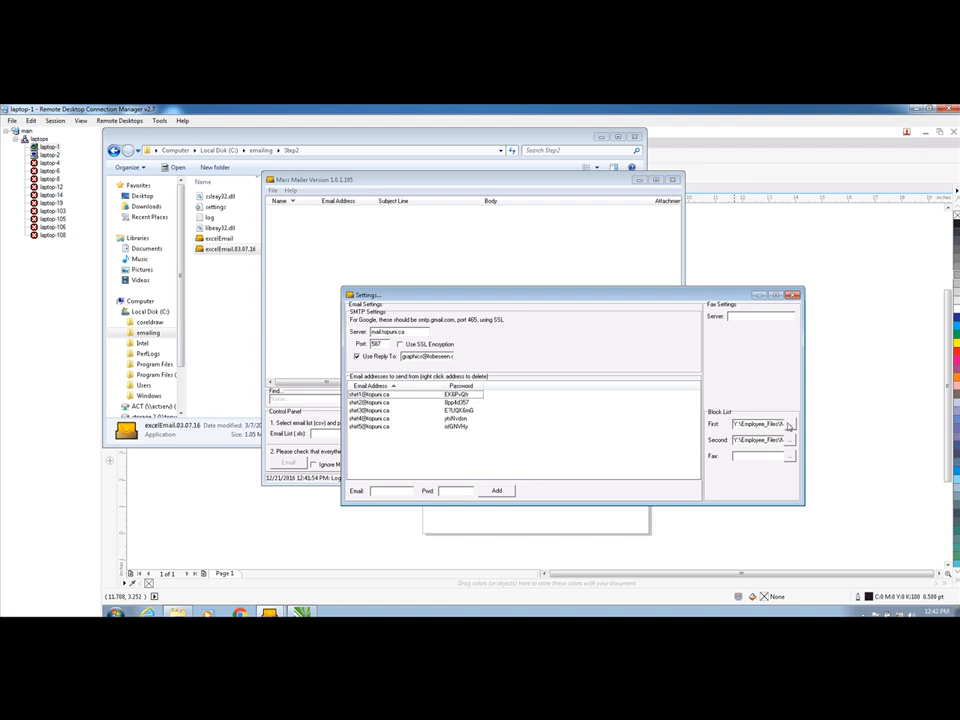
# Browse for the first block list file and open the Employee_Files folder on the Storage (Y:) drive
pyautogui.click(789, 426)
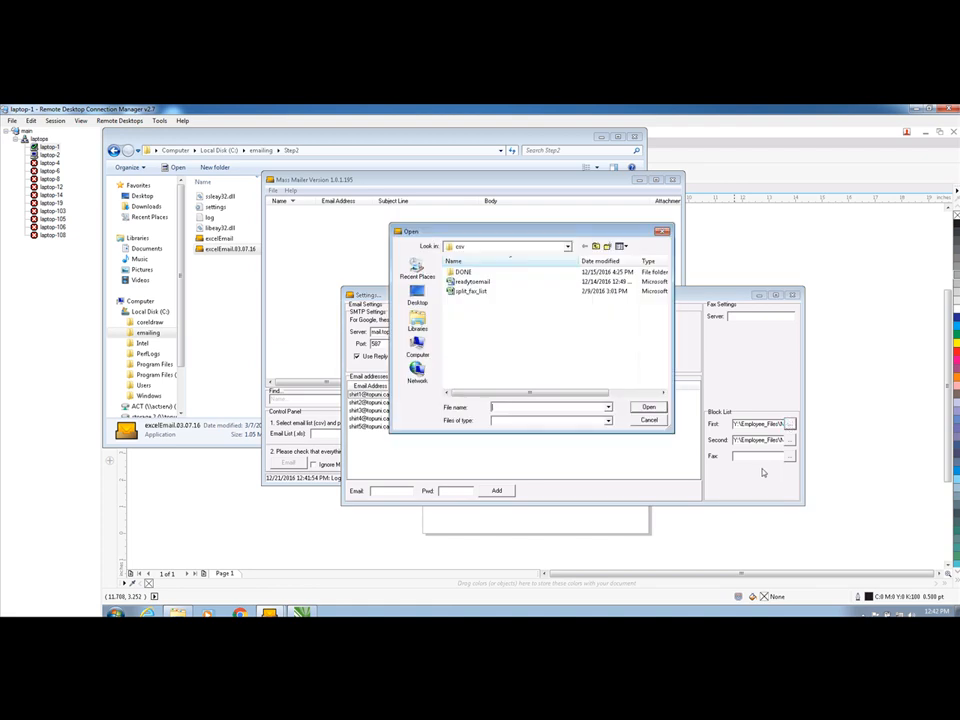
pyautogui.click(418, 357)
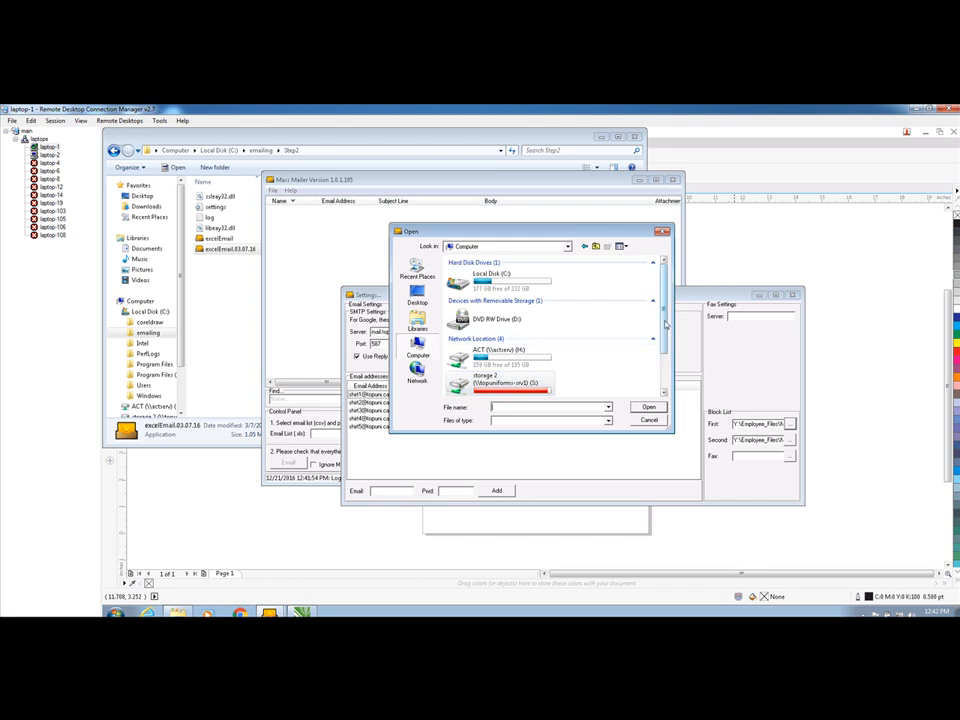
pyautogui.scroll(-1, 489, 382)
pyautogui.doubleClick(470, 392)
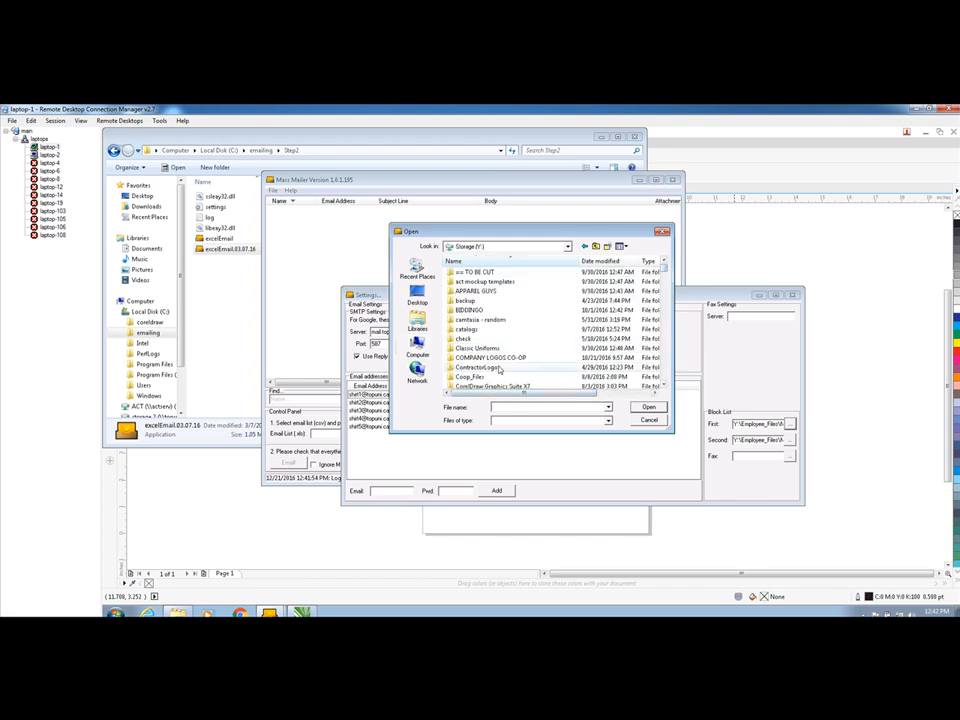
pyautogui.scroll(-1, 499, 370)
pyautogui.scroll(-1, 499, 370)
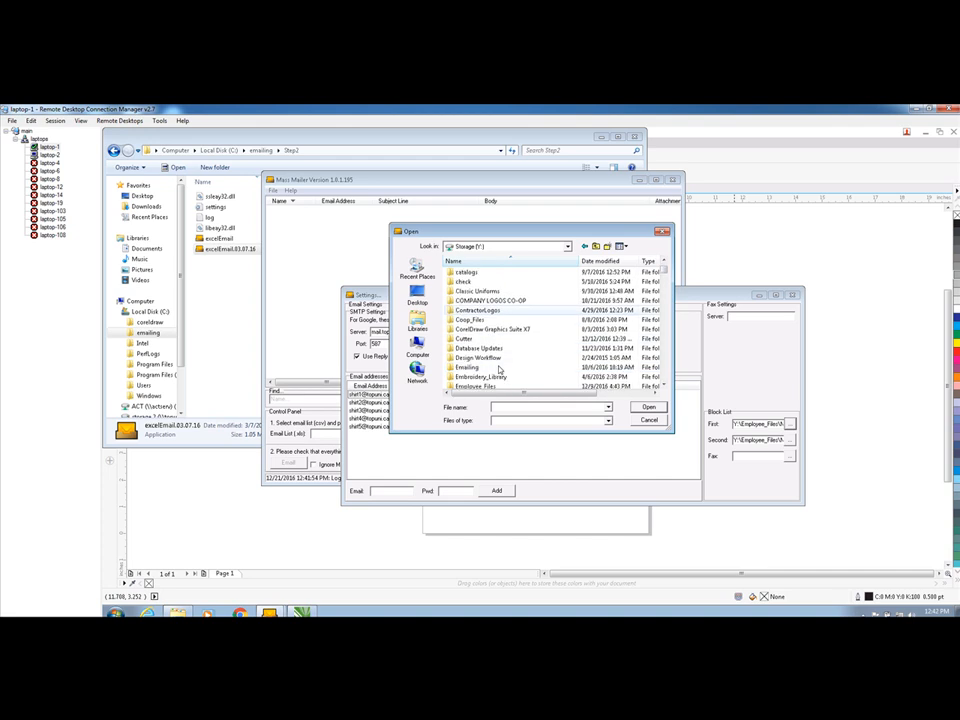
pyautogui.doubleClick(490, 385)
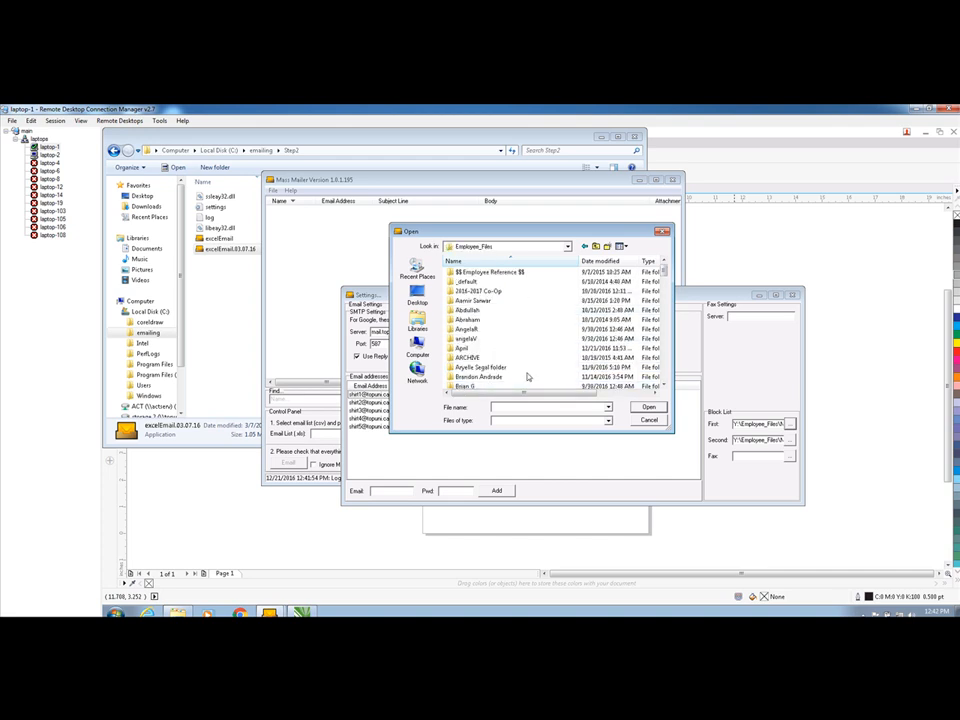
# Set the first block list to the Top_UNSUBSCRIBE_LIST file in the employee's Unsubscribe folder
pyautogui.moveTo(663, 271); pyautogui.dragTo(667, 308)
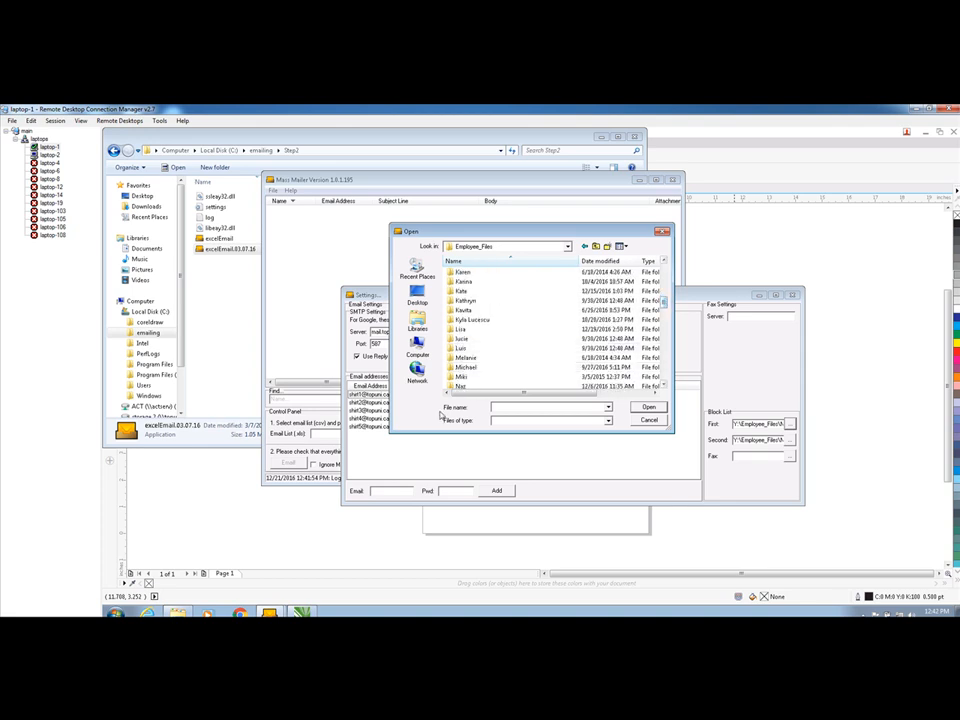
pyautogui.doubleClick(468, 388)
pyautogui.moveTo(663, 269)
pyautogui.mouseDown()
pyautogui.moveTo(658, 298)
pyautogui.moveTo(664, 272)
pyautogui.moveTo(660, 290)
pyautogui.mouseUp()
pyautogui.doubleClick(472, 319)
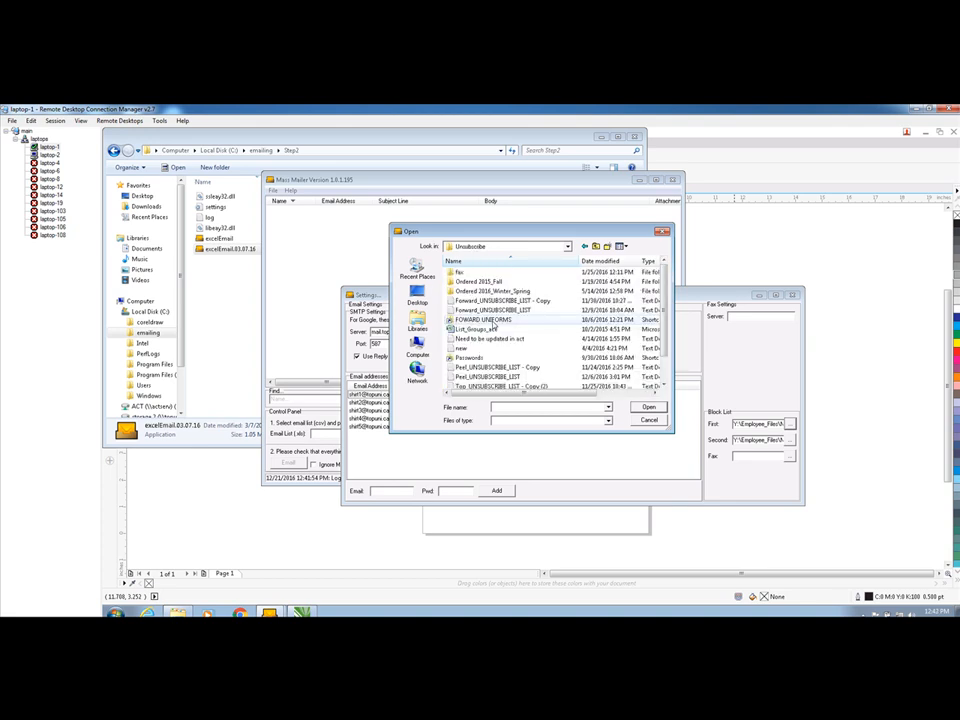
pyautogui.moveTo(664, 287); pyautogui.dragTo(668, 311)
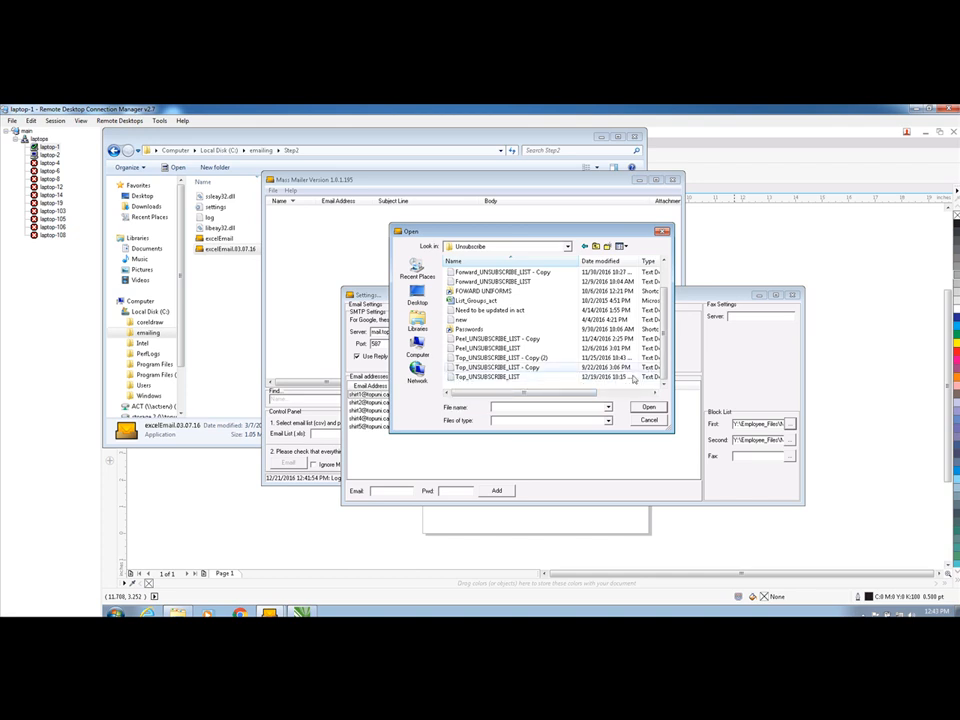
pyautogui.click(516, 375)
pyautogui.click(649, 407)
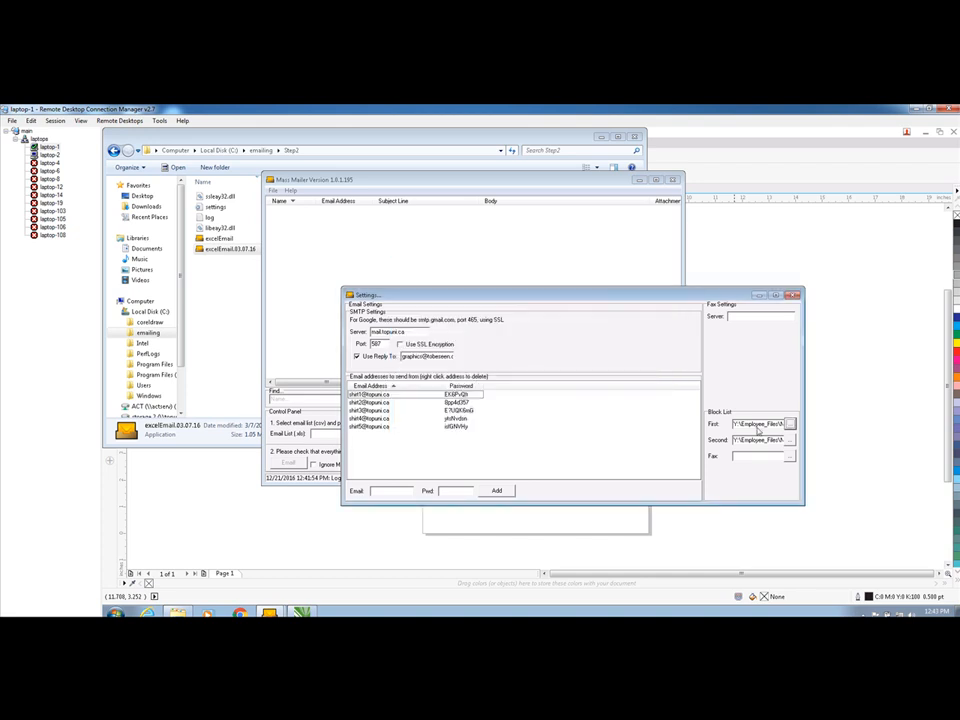
# Browse to Top_UNSUBSCRIBE_LIST for the second block list, leave the file dialog and close the Settings window
pyautogui.click(789, 424)
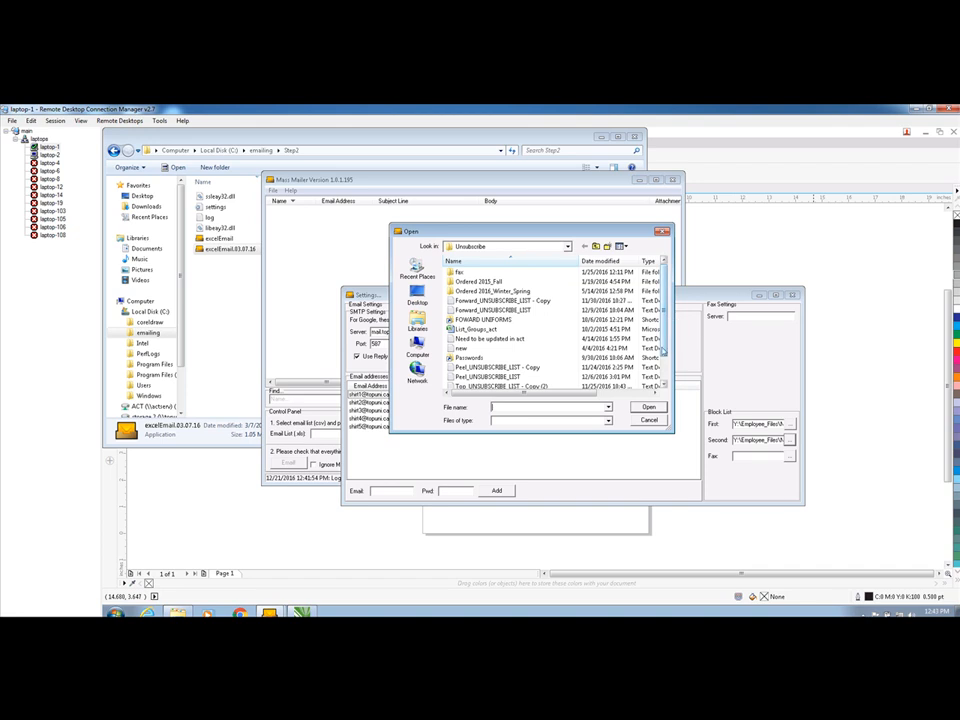
pyautogui.scroll(-1, 666, 326)
pyautogui.click(487, 376)
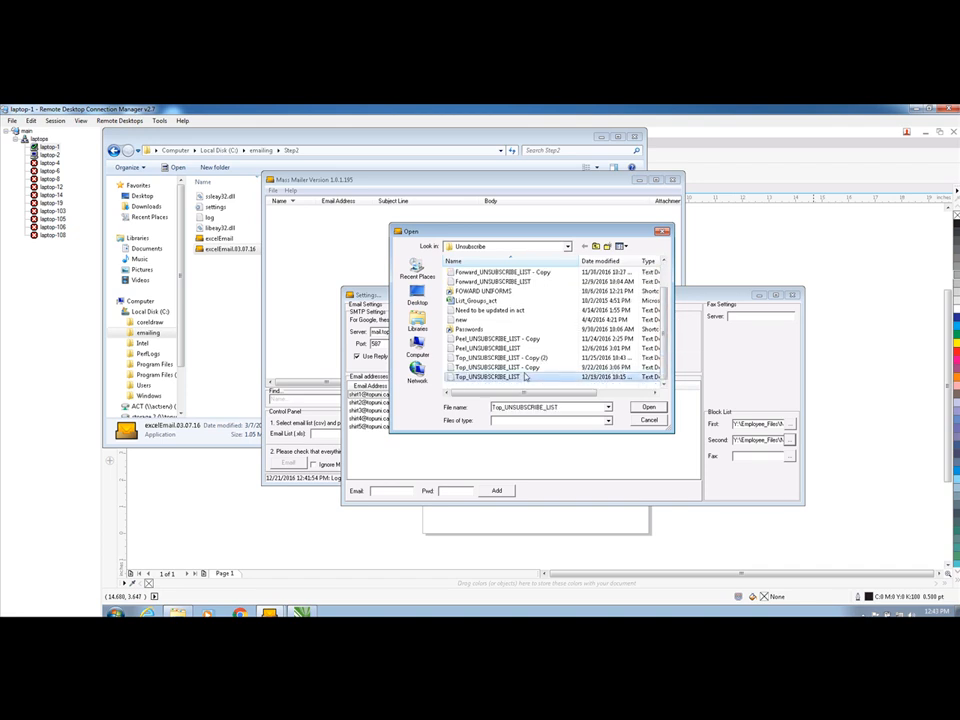
pyautogui.click(646, 419)
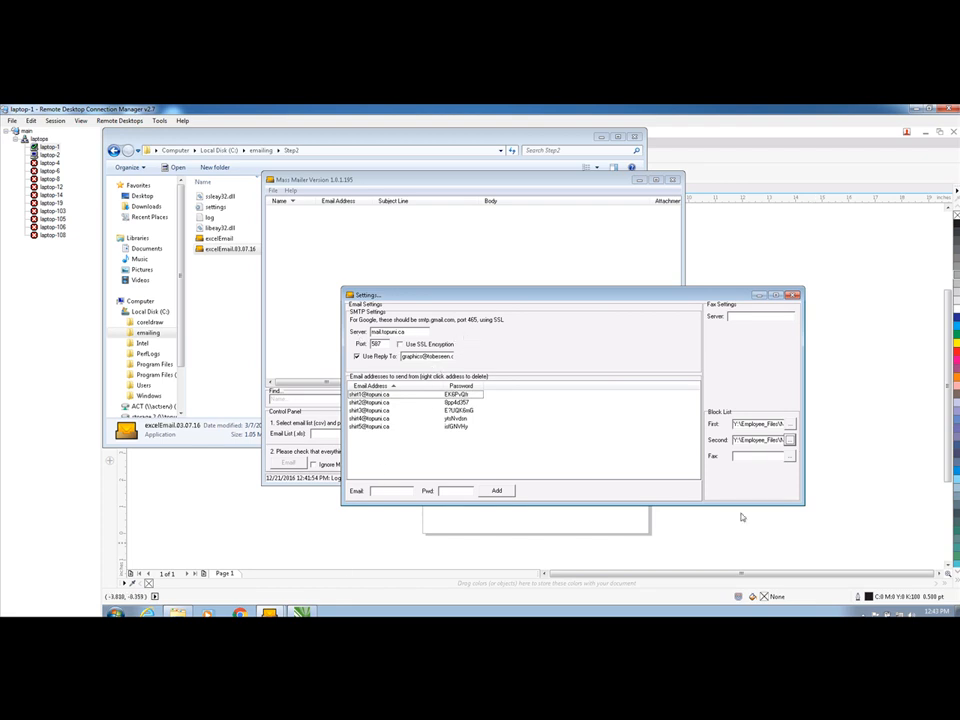
pyautogui.click(792, 295)
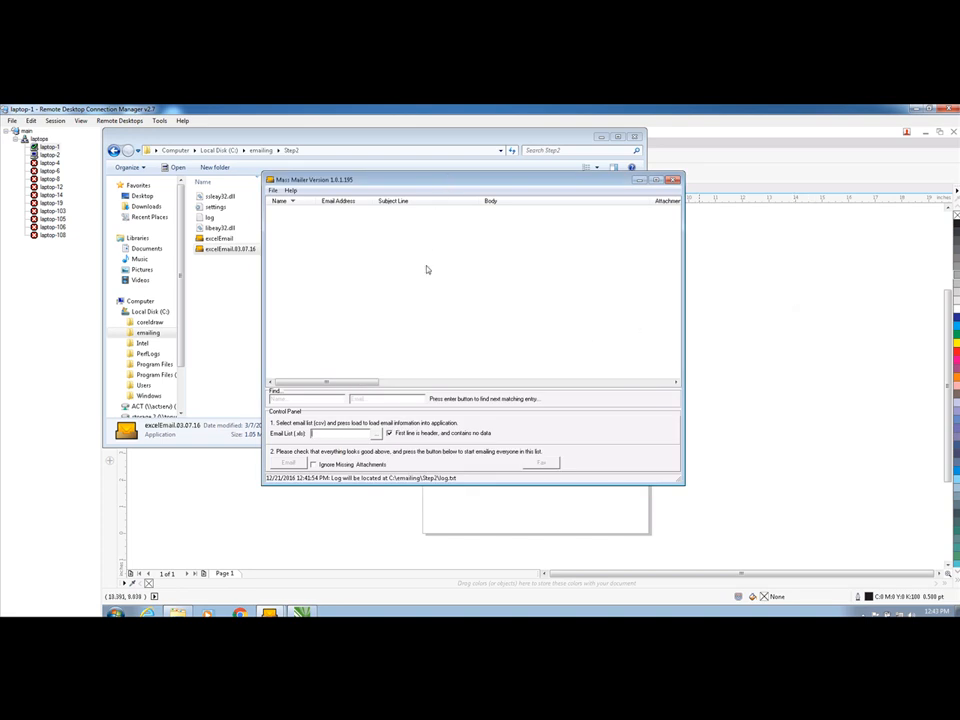
# Load the readytoemail CSV as the email list from the Emailing folder on drive S:, under !$$_TOP PROMOS - 2016-2017, Clubs, Dance, Dec, csv
pyautogui.click(376, 440)
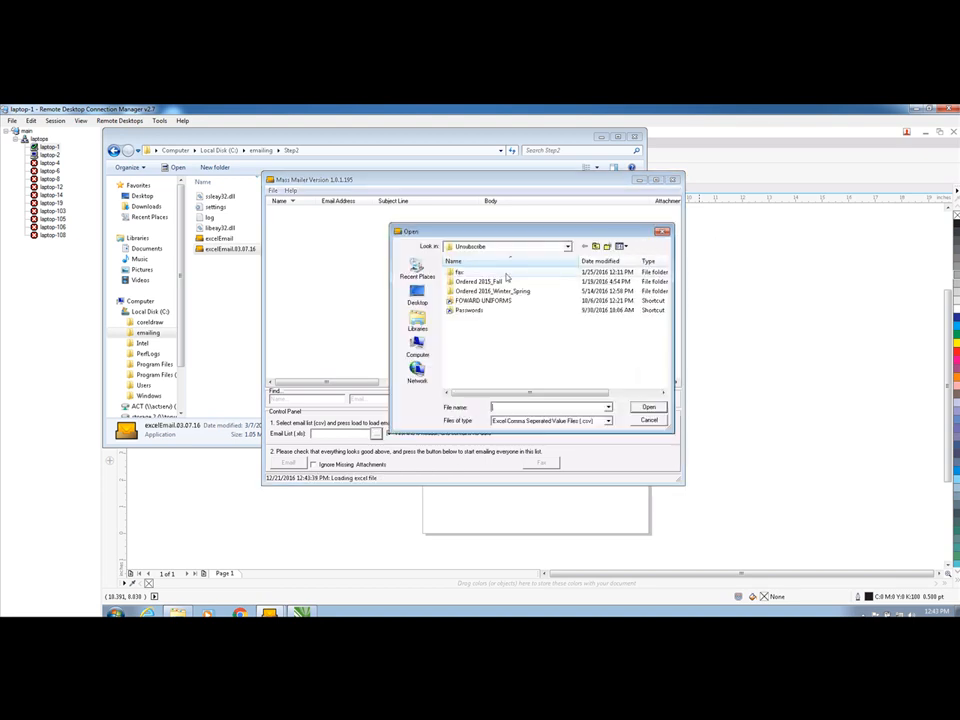
pyautogui.click(418, 348)
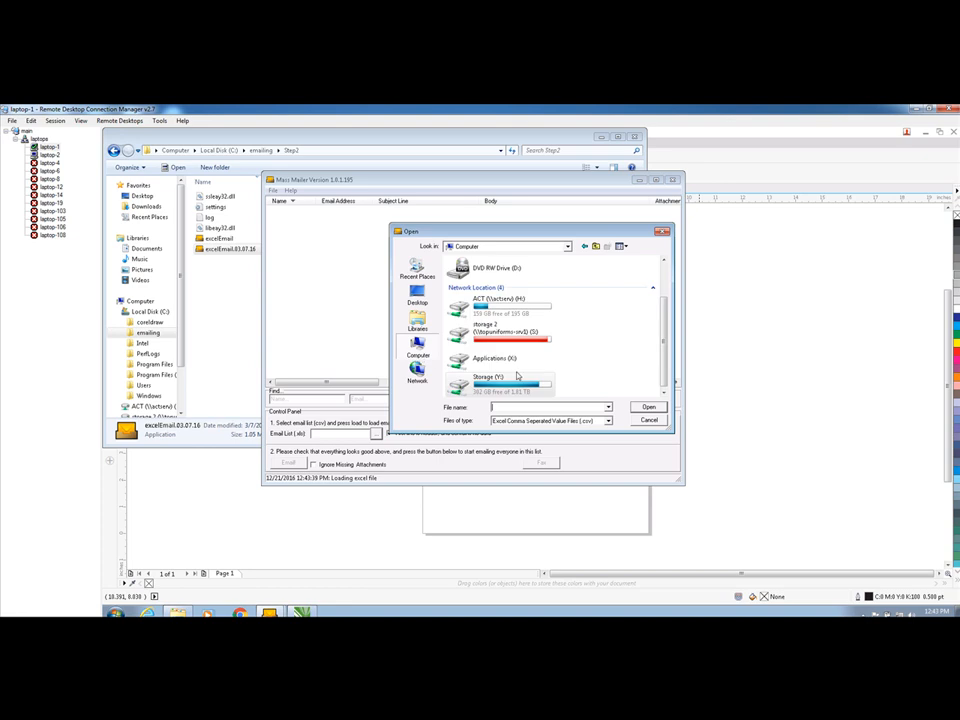
pyautogui.doubleClick(513, 335)
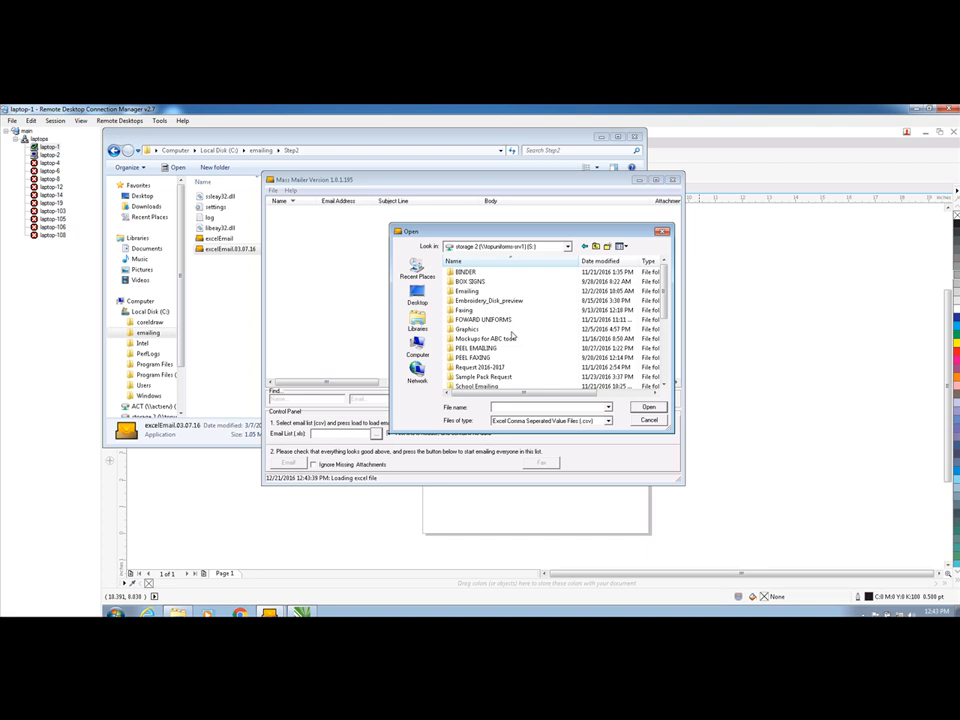
pyautogui.doubleClick(490, 293)
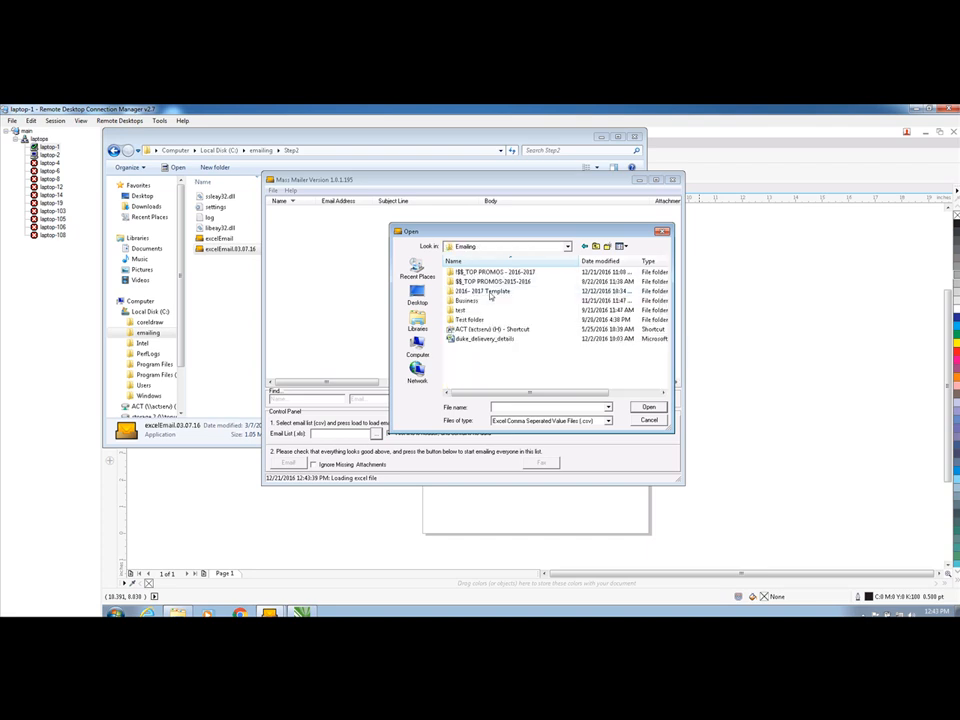
pyautogui.doubleClick(489, 273)
pyautogui.doubleClick(468, 291)
pyautogui.doubleClick(477, 291)
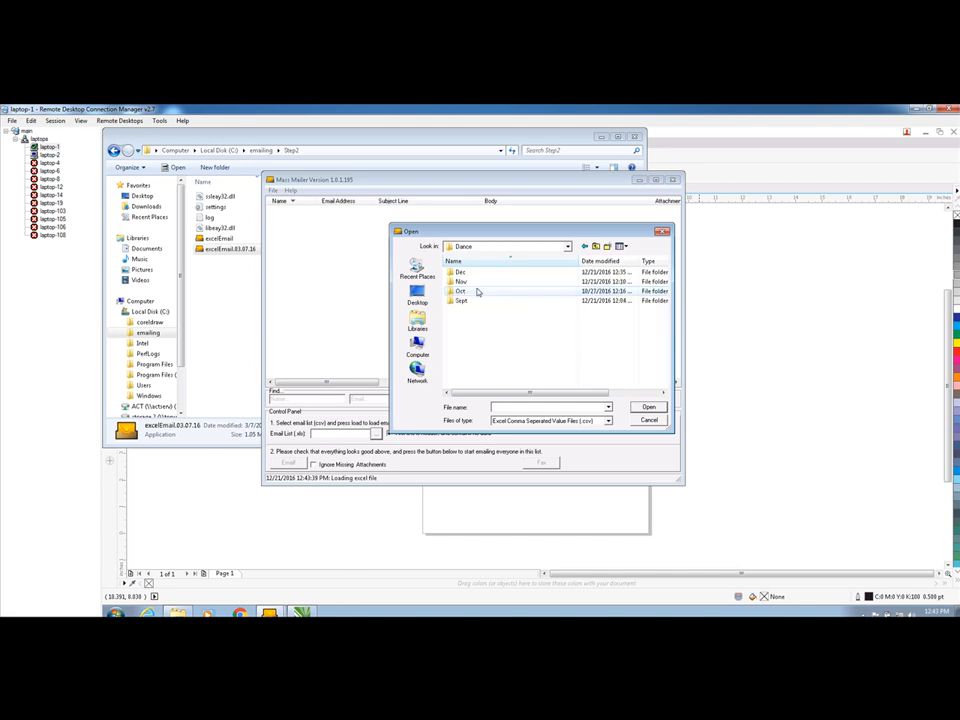
pyautogui.doubleClick(484, 273)
pyautogui.doubleClick(475, 283)
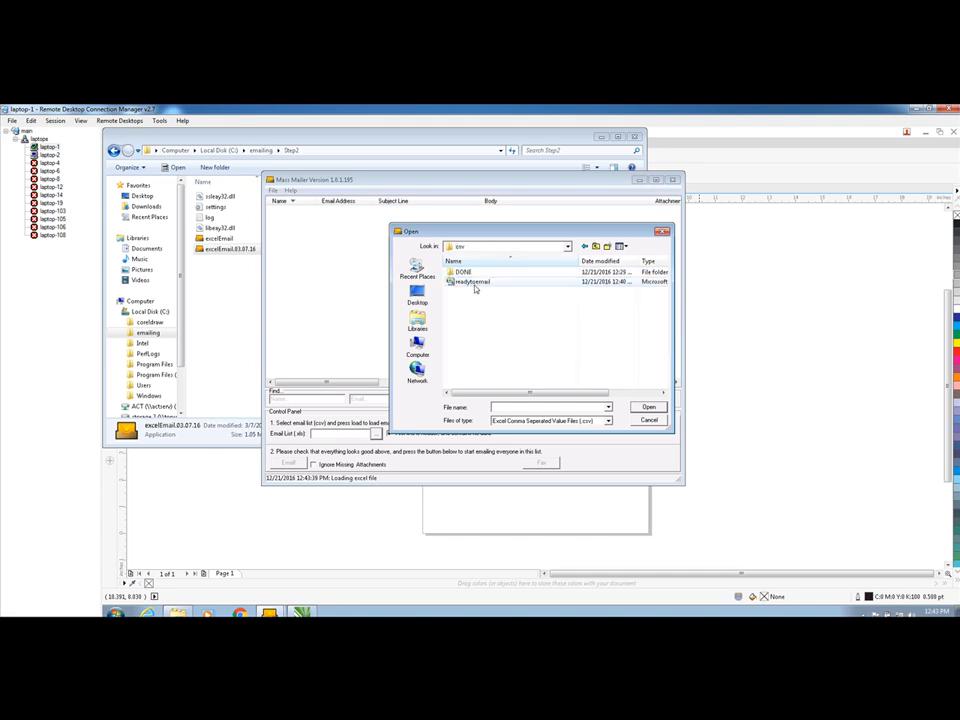
pyautogui.click(476, 283)
pyautogui.click(646, 408)
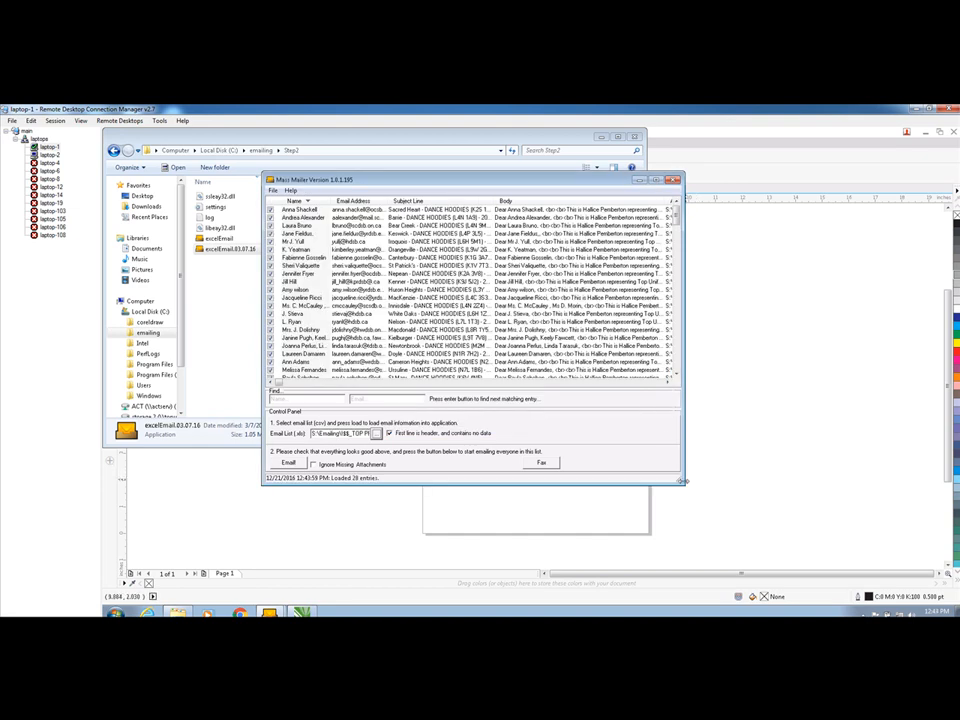
# Enlarge the mailer window, deselect all recipients and check only the first three rows for a test
pyautogui.moveTo(684, 491); pyautogui.dragTo(849, 545)
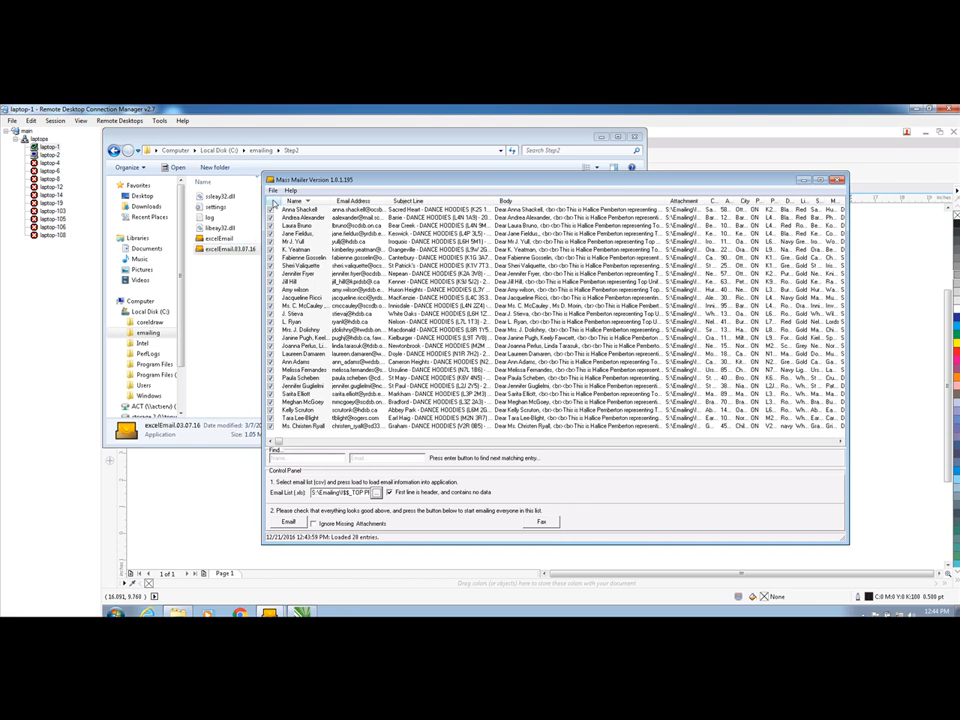
pyautogui.rightClick(276, 206)
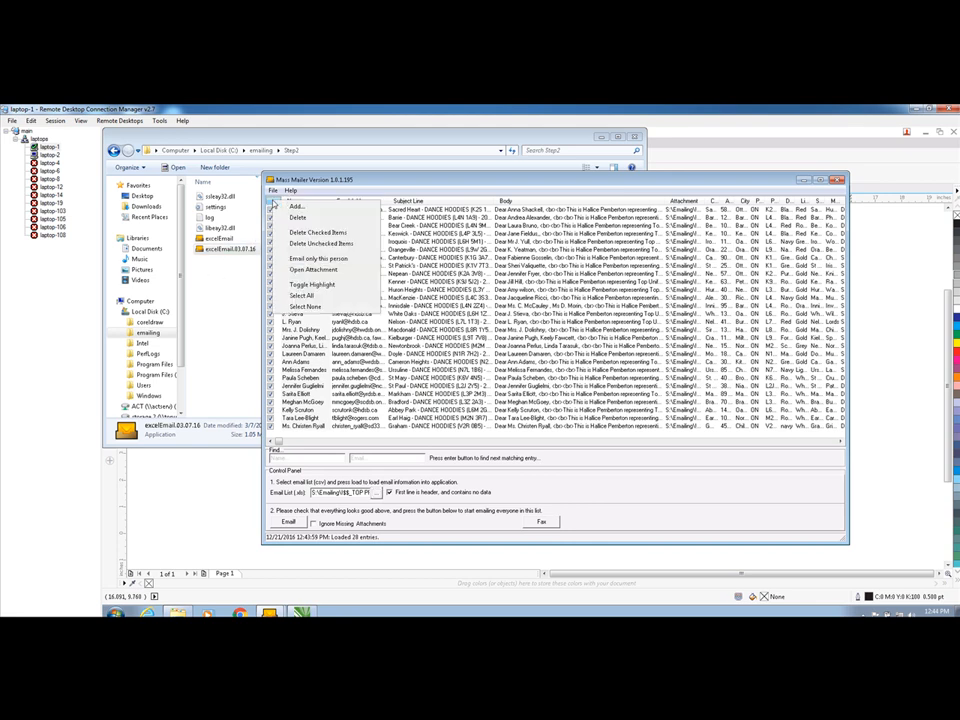
pyautogui.click(303, 309)
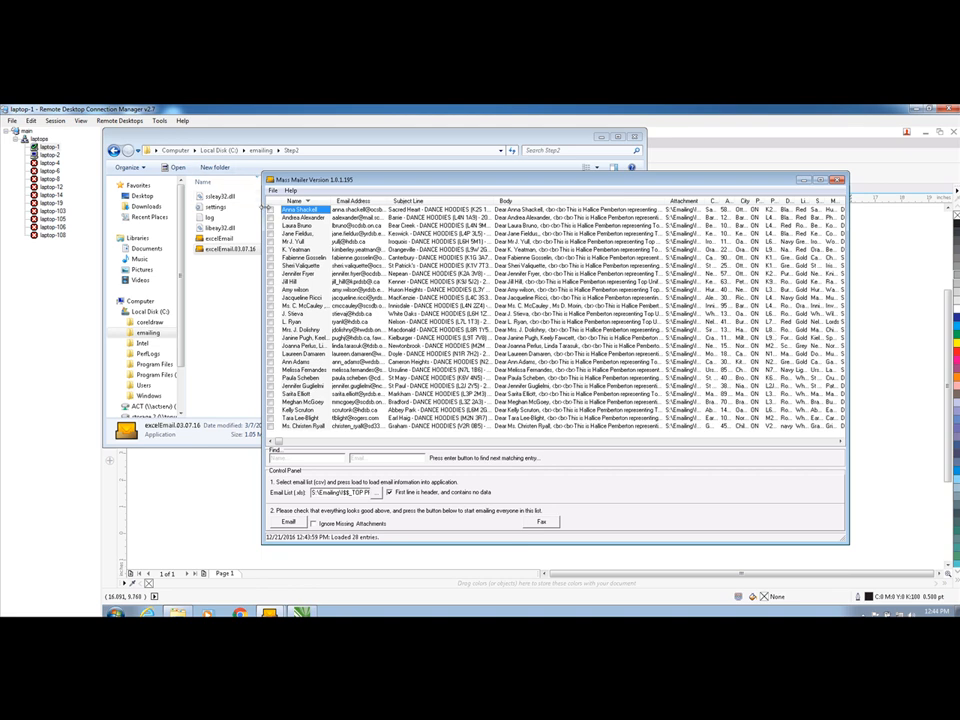
pyautogui.click(269, 210)
pyautogui.click(270, 217)
pyautogui.click(269, 226)
# Replace the email addresses of the three checked recipients with the company's own graphics test address
pyautogui.click(362, 209)
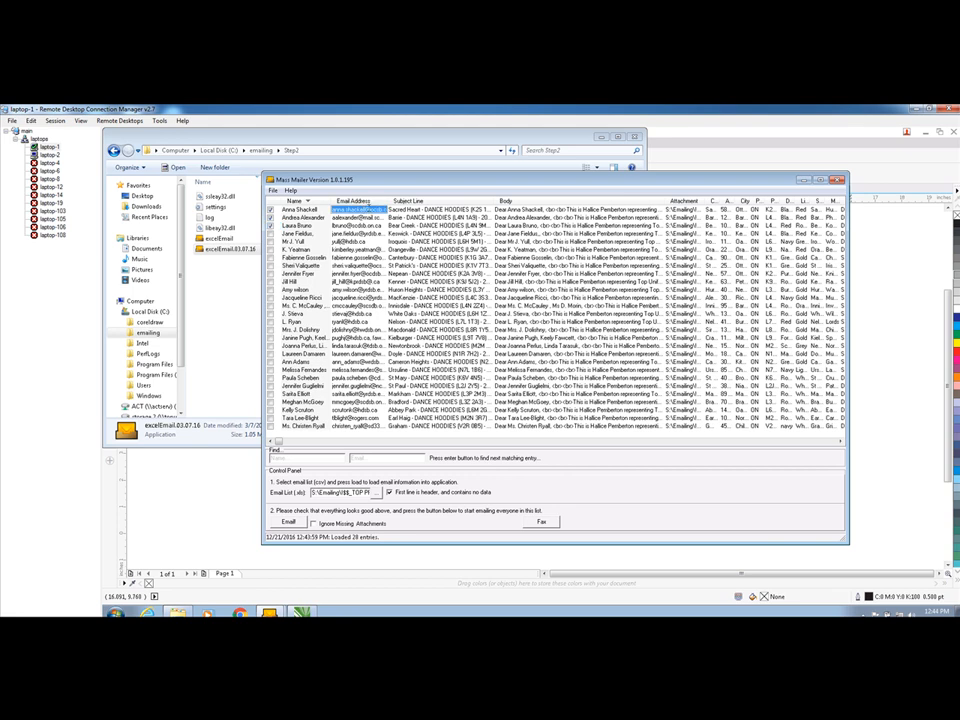
pyautogui.doubleClick(367, 218)
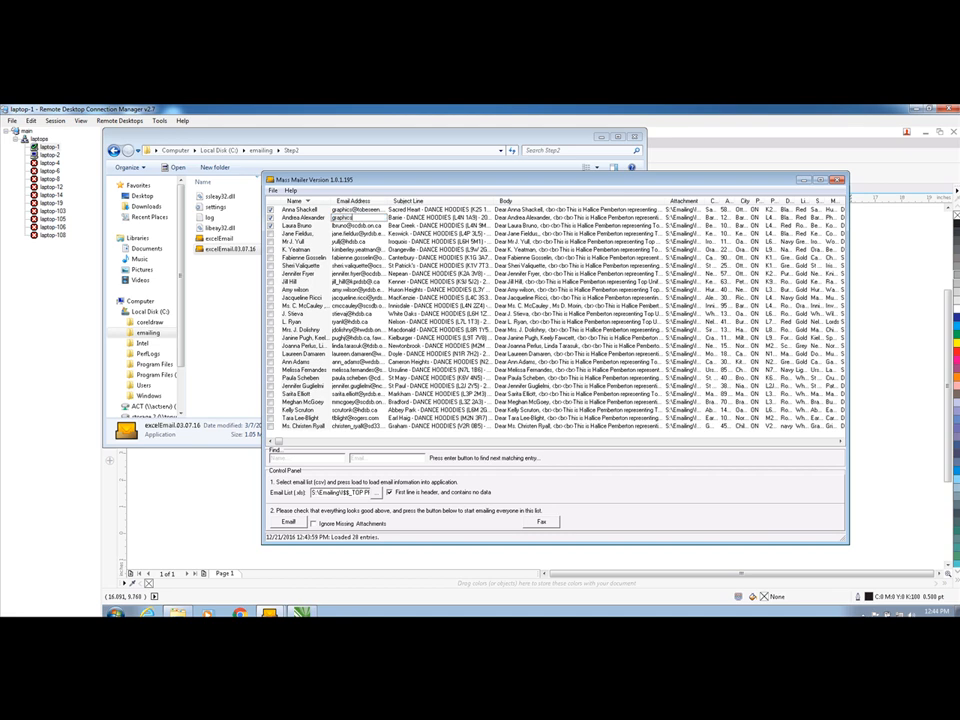
pyautogui.doubleClick(365, 227)
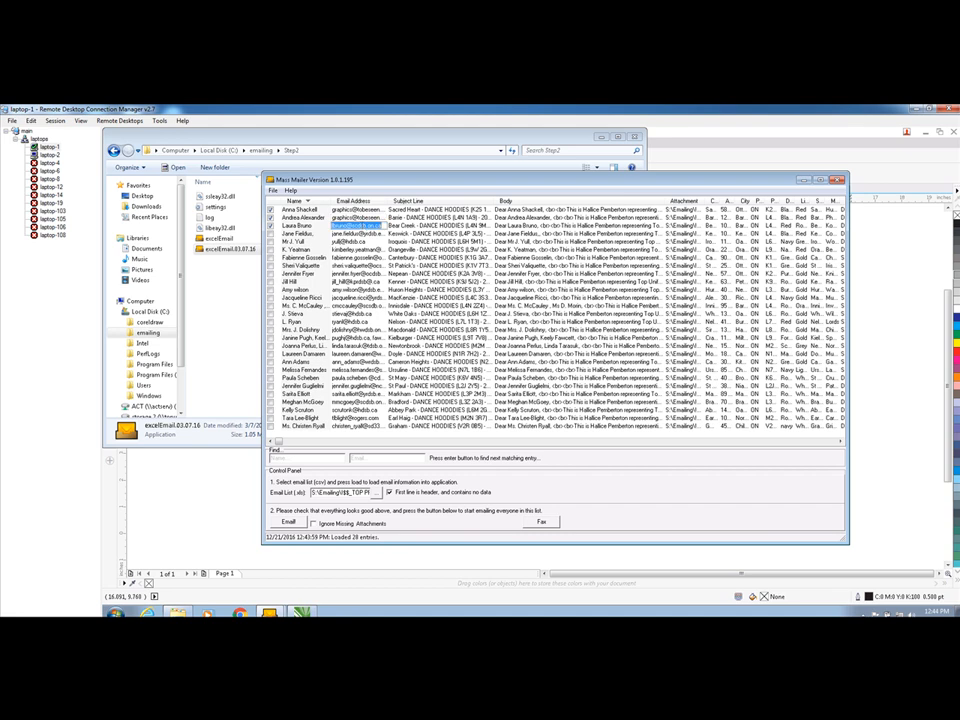
# Send the test emails to the three checked rows and exit Mass Mailer once the log reports completion
pyautogui.click(288, 522)
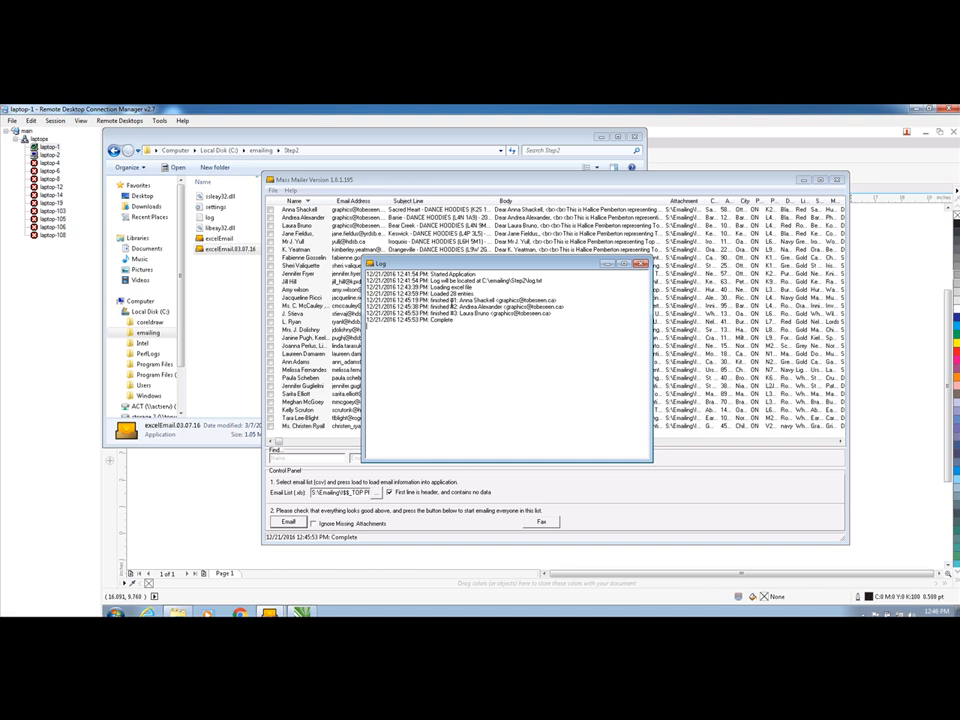
pyautogui.click(641, 264)
pyautogui.click(838, 180)
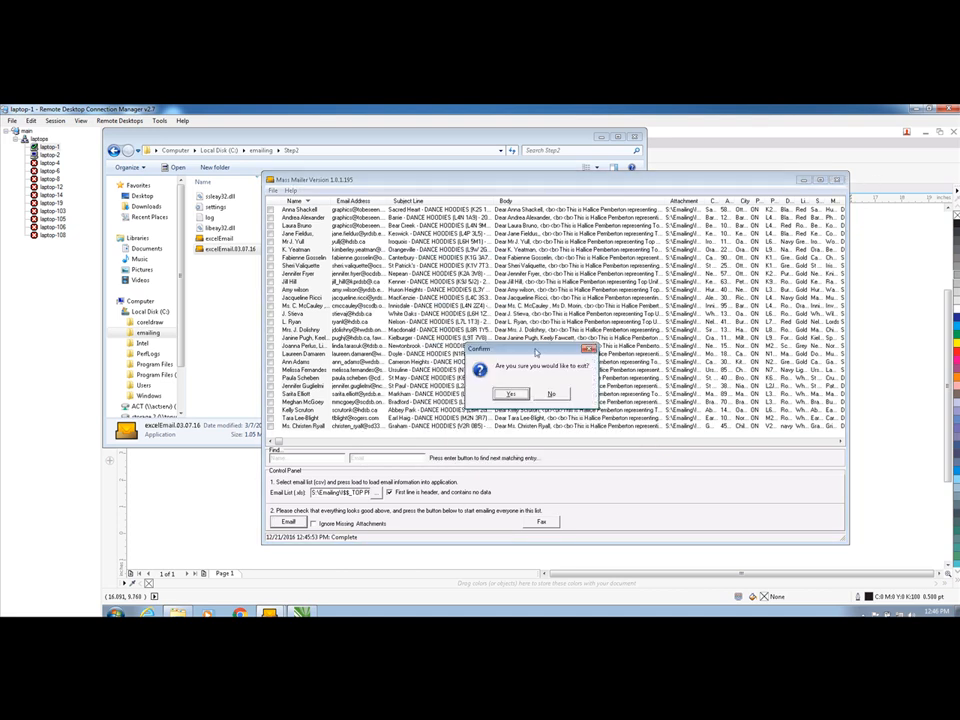
pyautogui.click(512, 393)
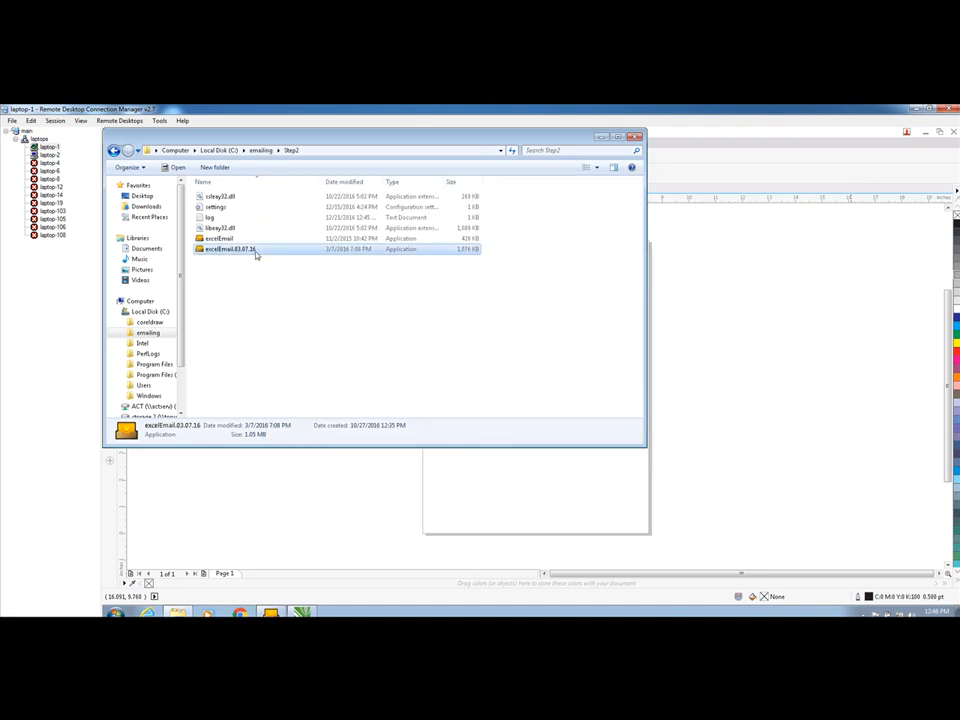
# Relaunch excelEmail.03.07.16 from the Step2 folder, dismiss its Settings window and enlarge the main window
pyautogui.doubleClick(254, 251)
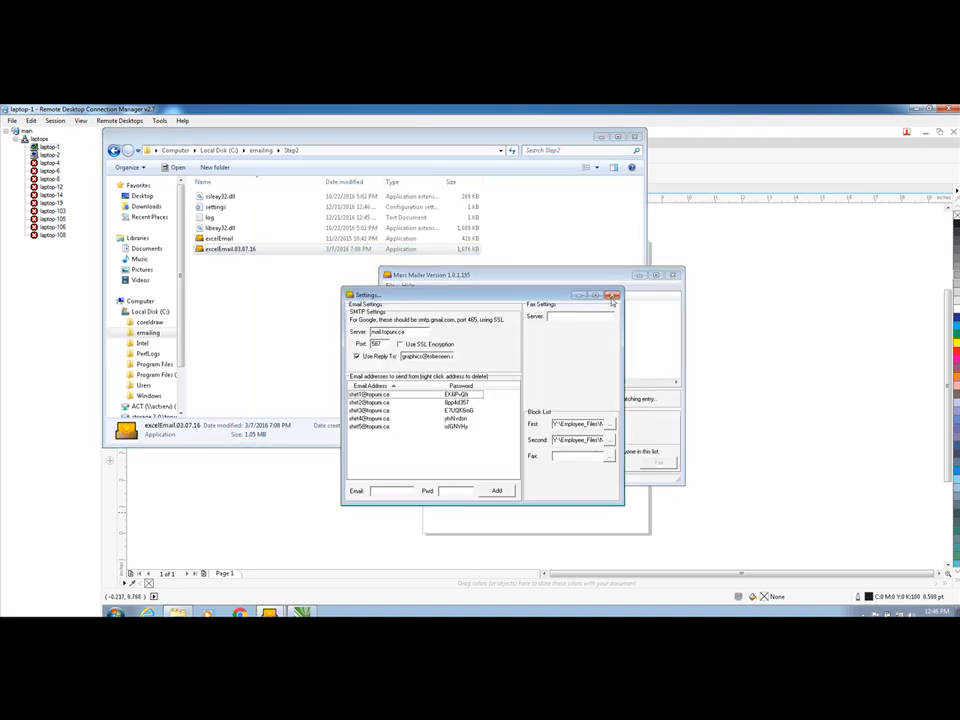
pyautogui.click(612, 295)
pyautogui.moveTo(380, 271); pyautogui.dragTo(304, 213)
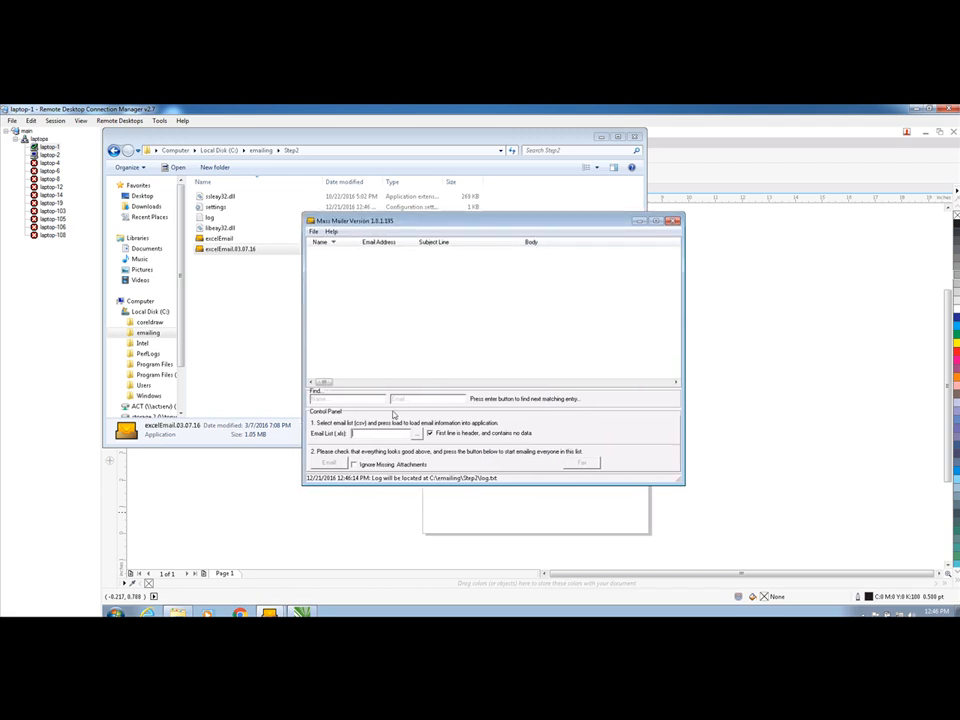
# Reload the readytoemail CSV as the email list from the Clubs > Dance > Dec > csv folder
pyautogui.click(417, 432)
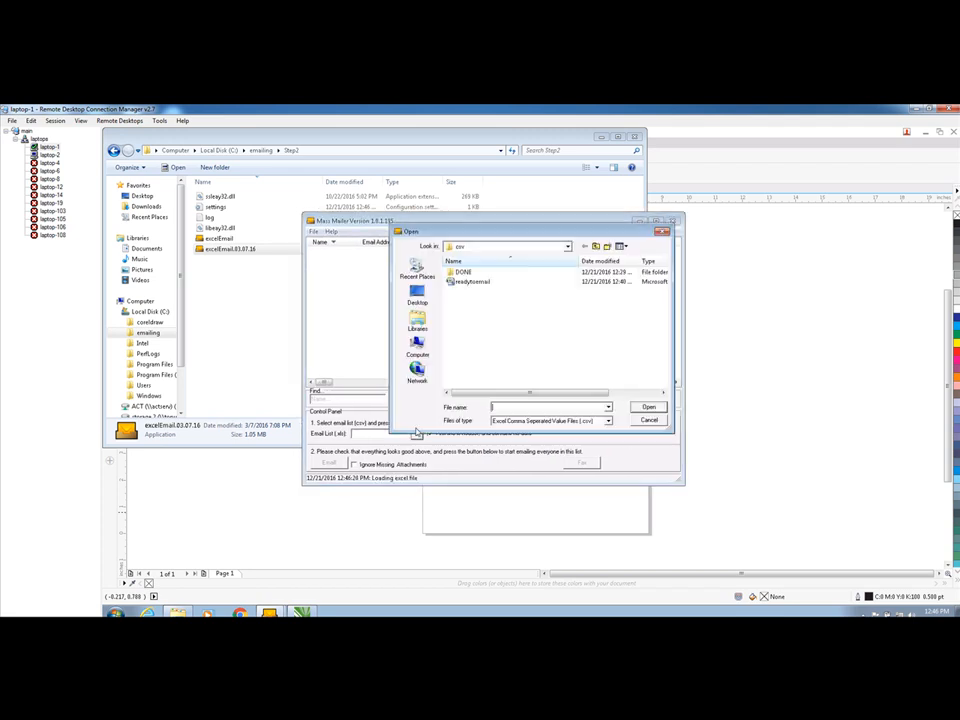
pyautogui.click(567, 246)
pyautogui.click(483, 345)
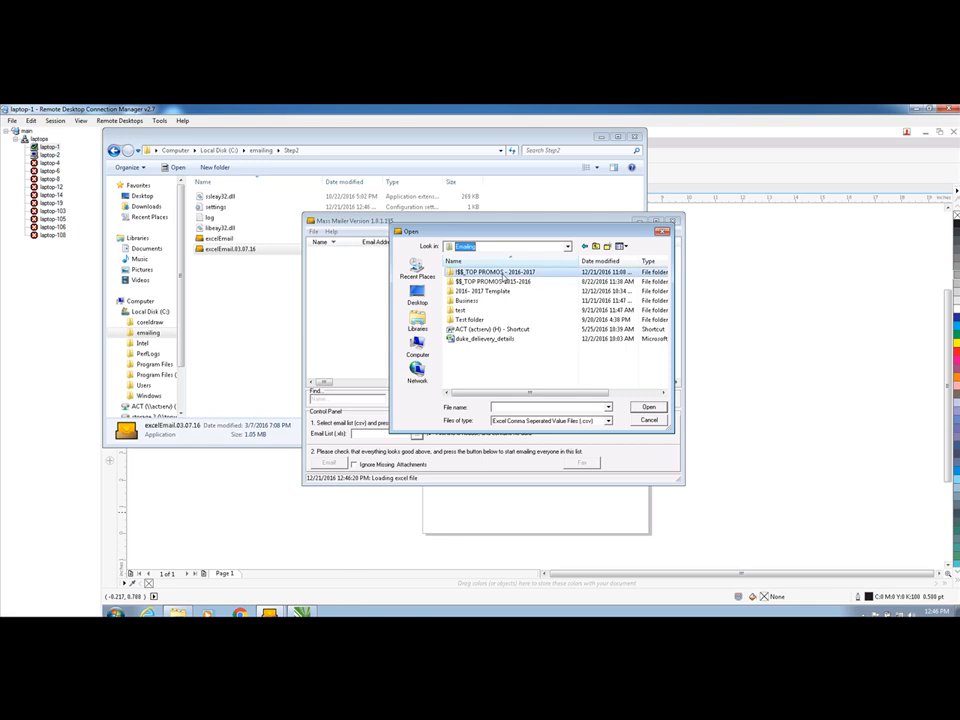
pyautogui.doubleClick(470, 272)
pyautogui.doubleClick(464, 291)
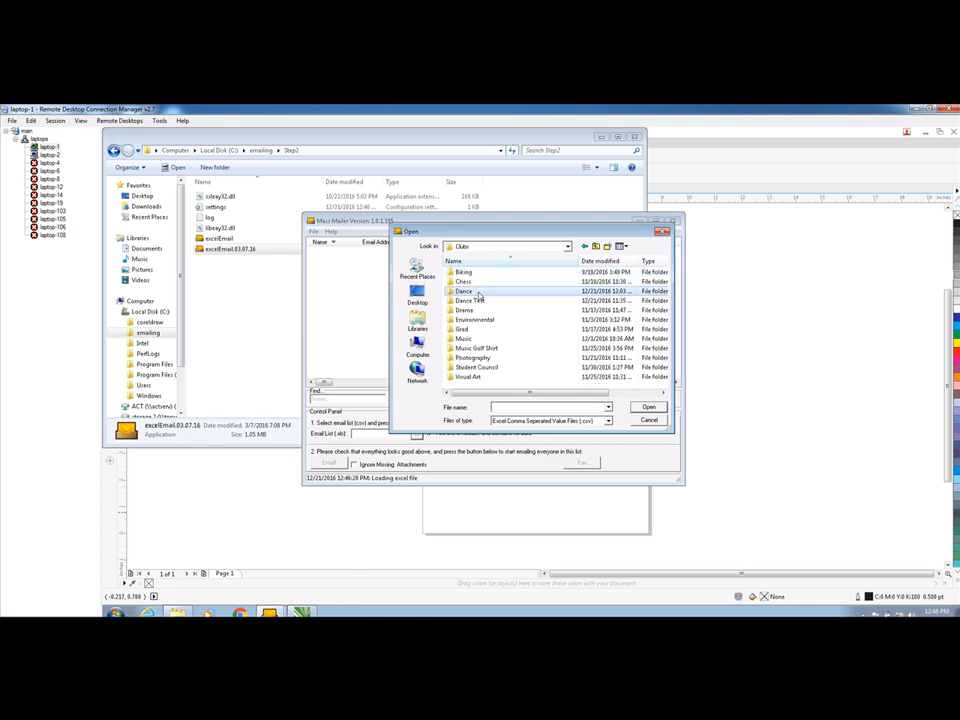
pyautogui.doubleClick(466, 291)
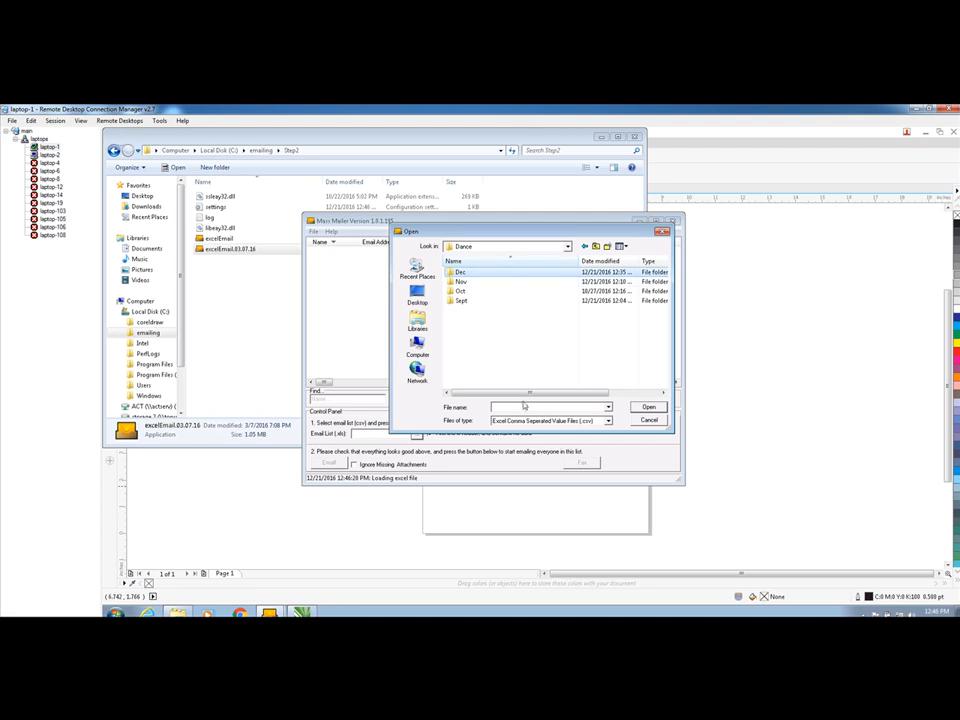
pyautogui.doubleClick(547, 275)
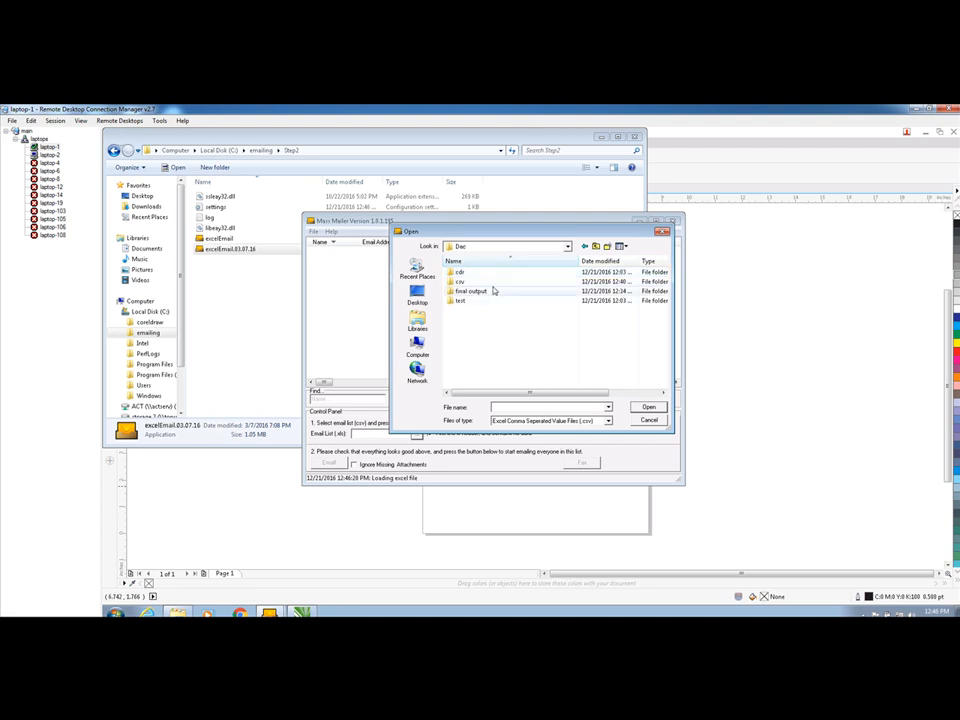
pyautogui.doubleClick(497, 286)
pyautogui.click(470, 281)
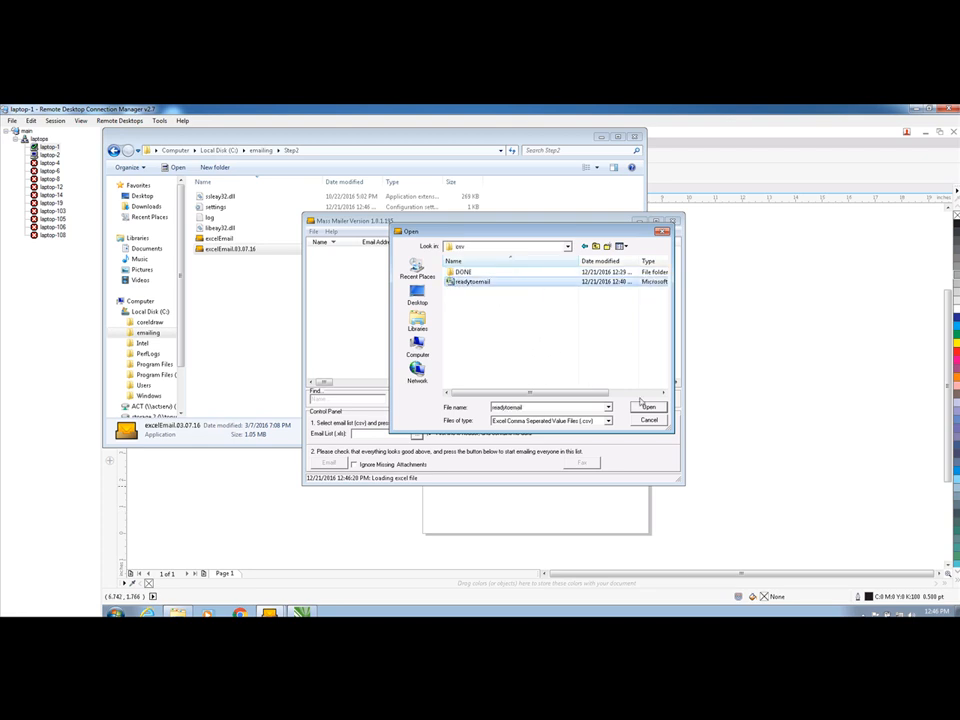
pyautogui.click(648, 407)
# Enlarge the mailer window and sort the loaded list by Attachment in both directions to check the attachment paths
pyautogui.moveTo(682, 483); pyautogui.dragTo(835, 552)
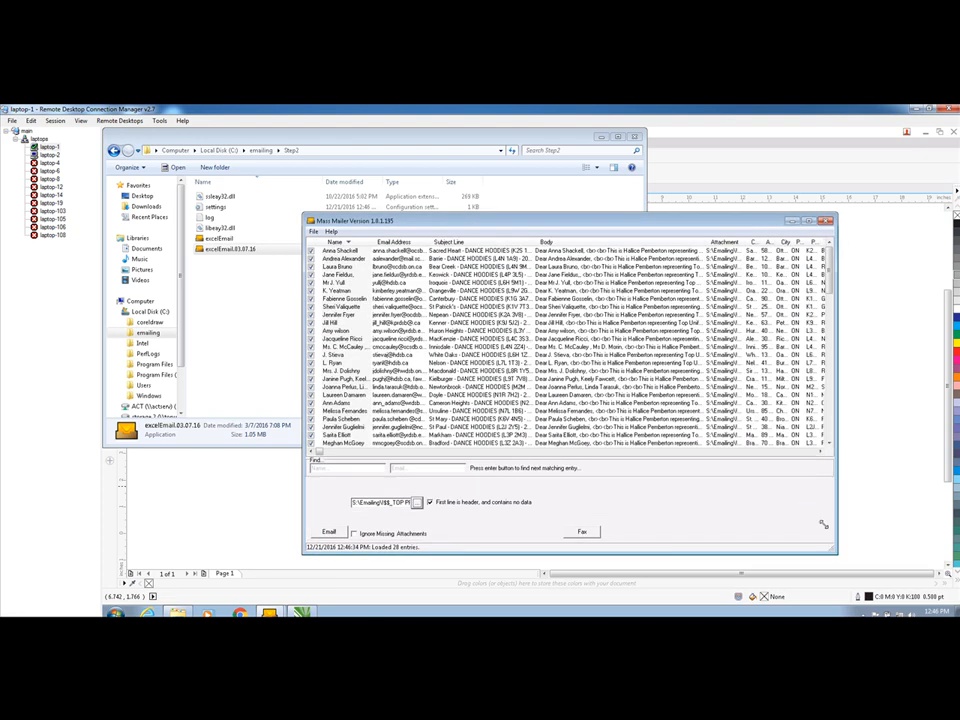
pyautogui.click(724, 243)
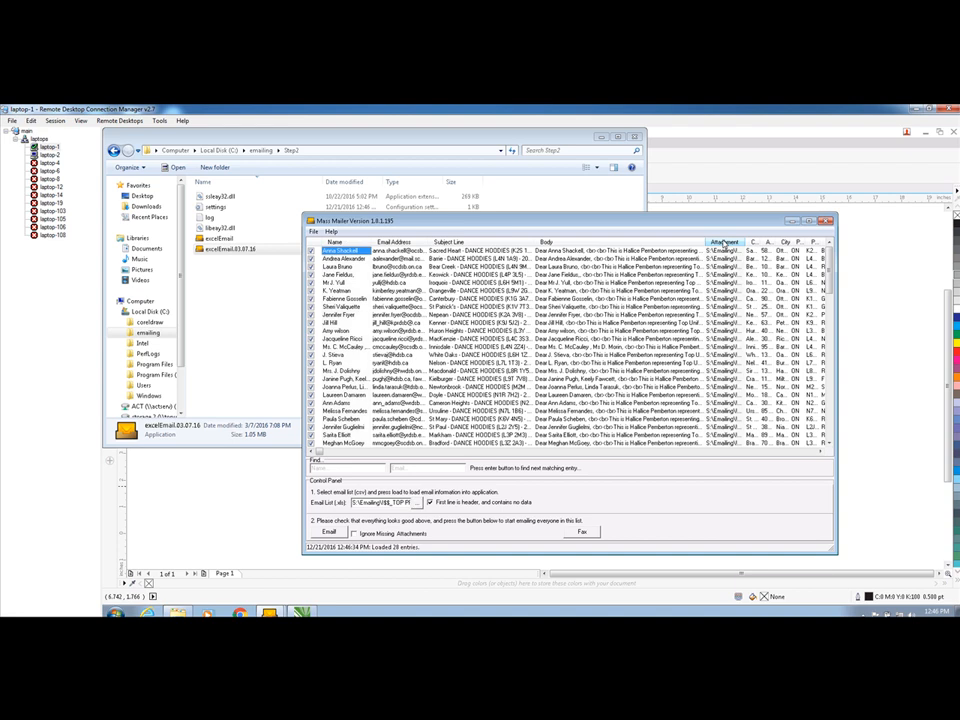
pyautogui.click(724, 243)
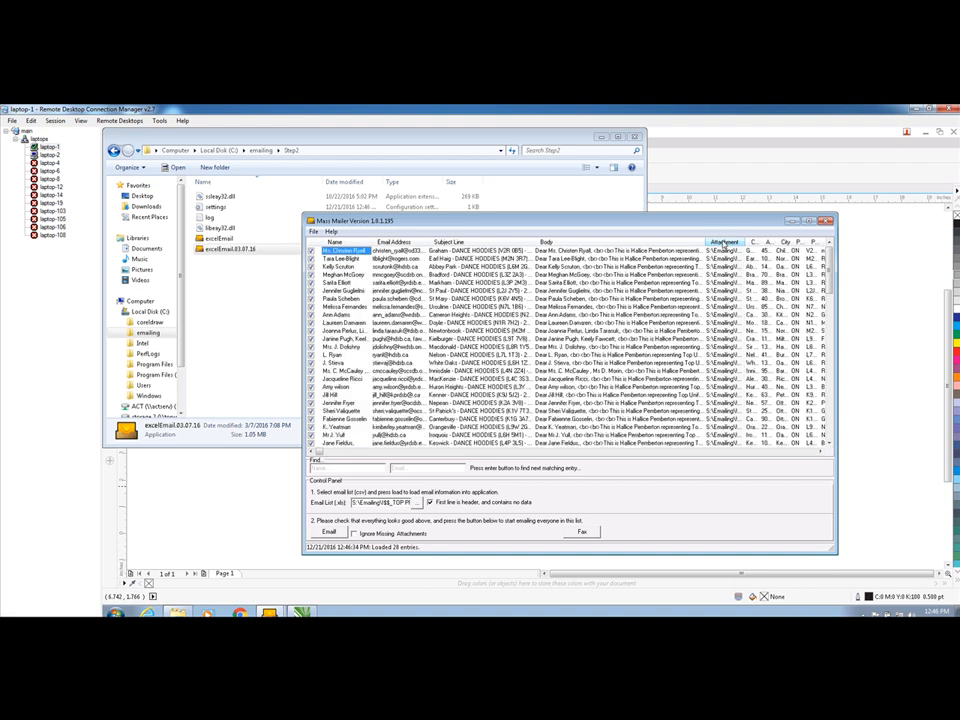